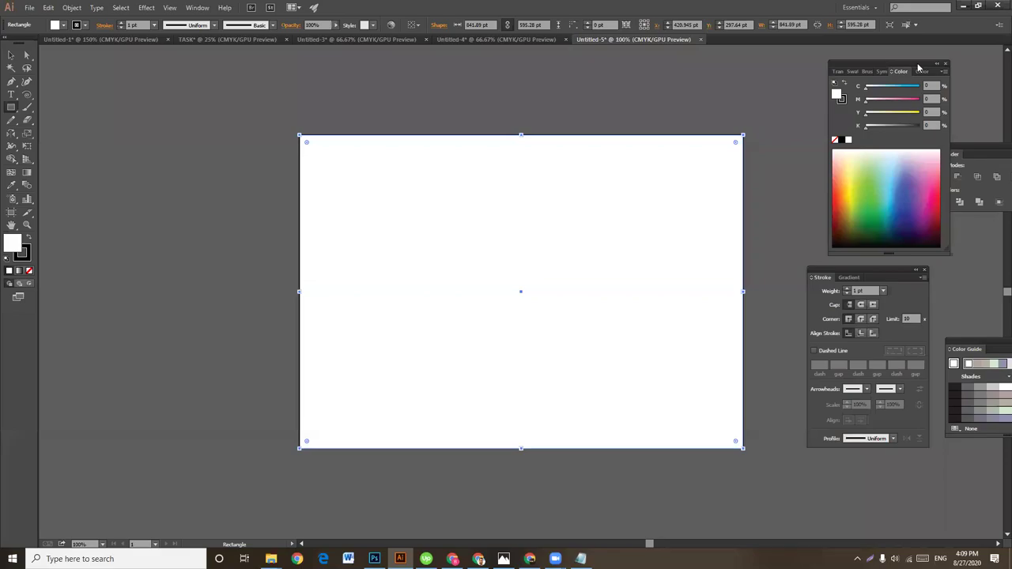
# Step: Open the Blend tool options, close them unchanged, and return to the Selection tool
pyautogui.click(25, 187)
pyautogui.doubleClick(26, 187)
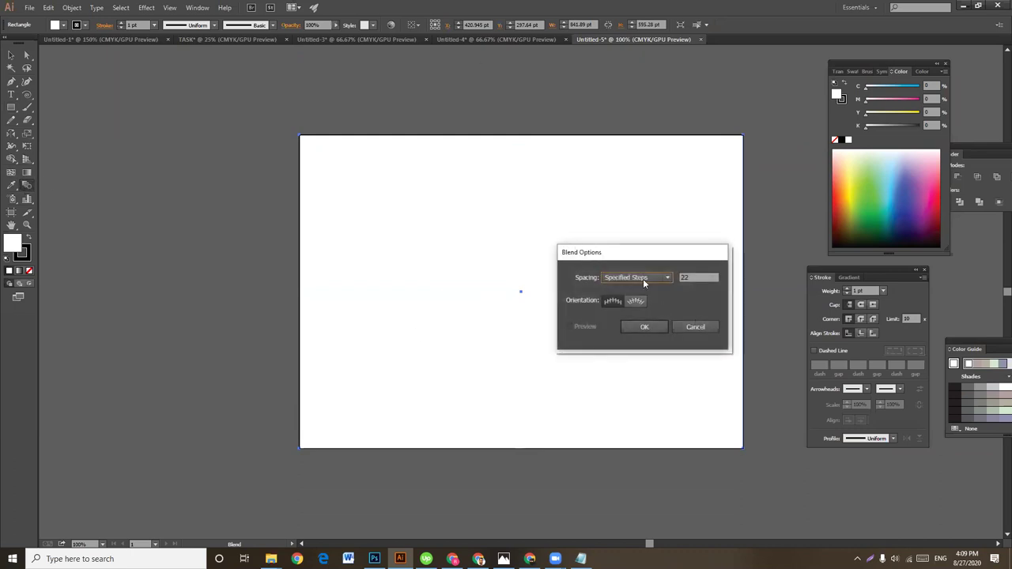
pyautogui.click(693, 327)
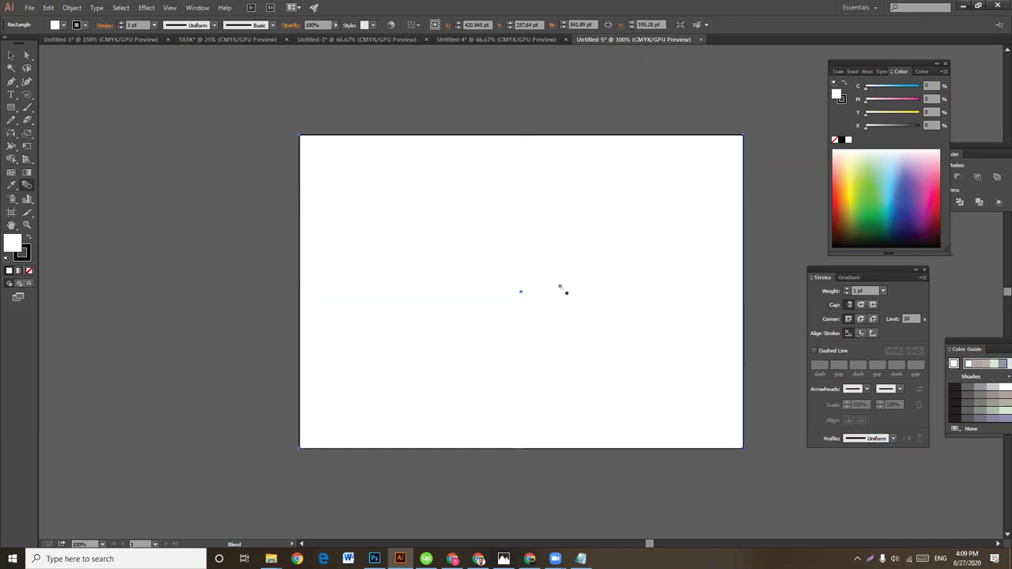
pyautogui.click(13, 59)
# Step: Select the artboard-sized rectangle and fill it with a vivid blue from the Color spectrum
pyautogui.moveTo(178, 149)
pyautogui.mouseDown()
pyautogui.moveTo(501, 255)
pyautogui.moveTo(564, 259)
pyautogui.mouseUp()
pyautogui.click(437, 109)
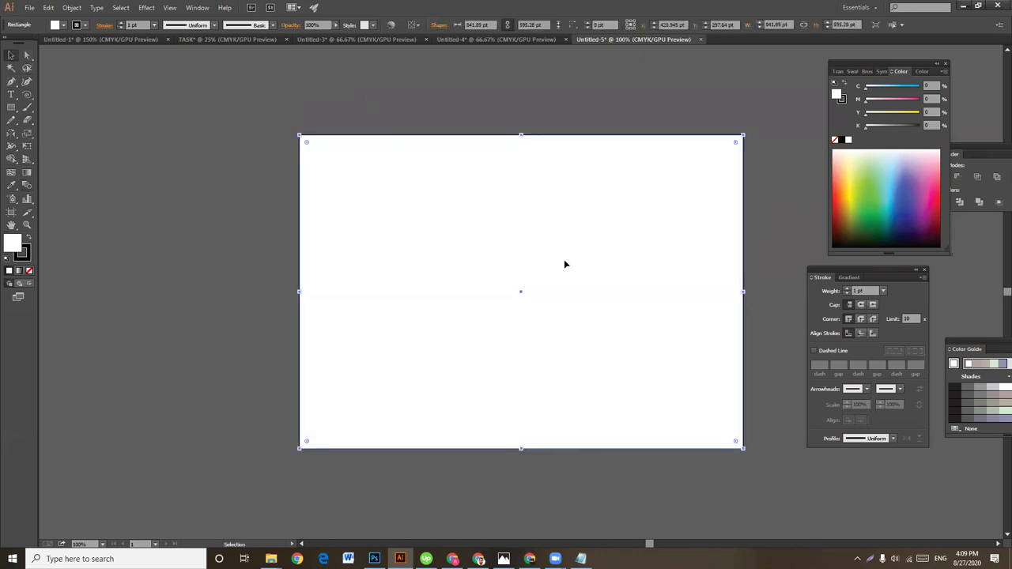
pyautogui.moveTo(541, 112)
pyautogui.mouseDown()
pyautogui.moveTo(615, 237)
pyautogui.moveTo(643, 234)
pyautogui.mouseUp()
pyautogui.click(903, 225)
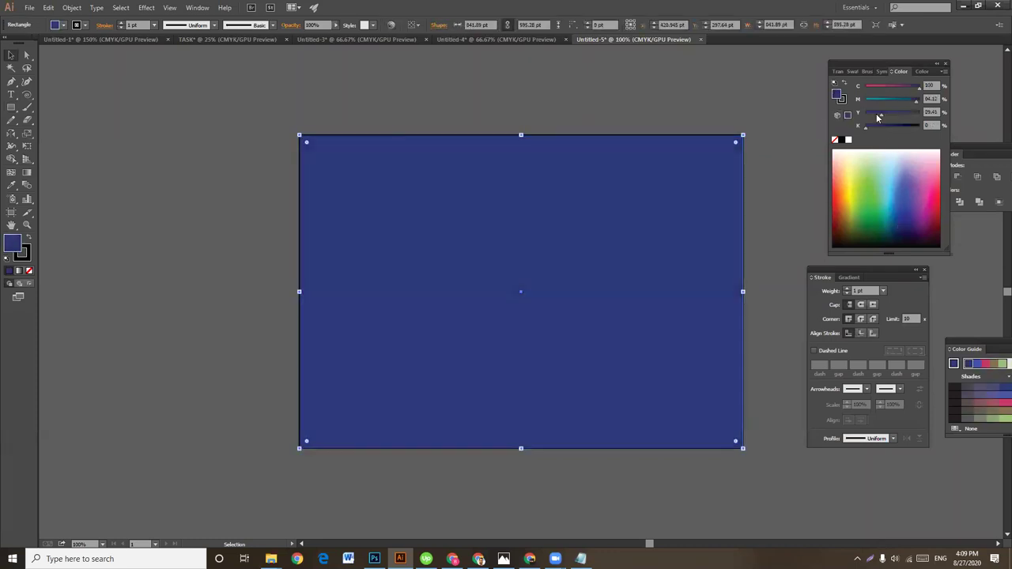
pyautogui.moveTo(883, 128); pyautogui.dragTo(865, 126)
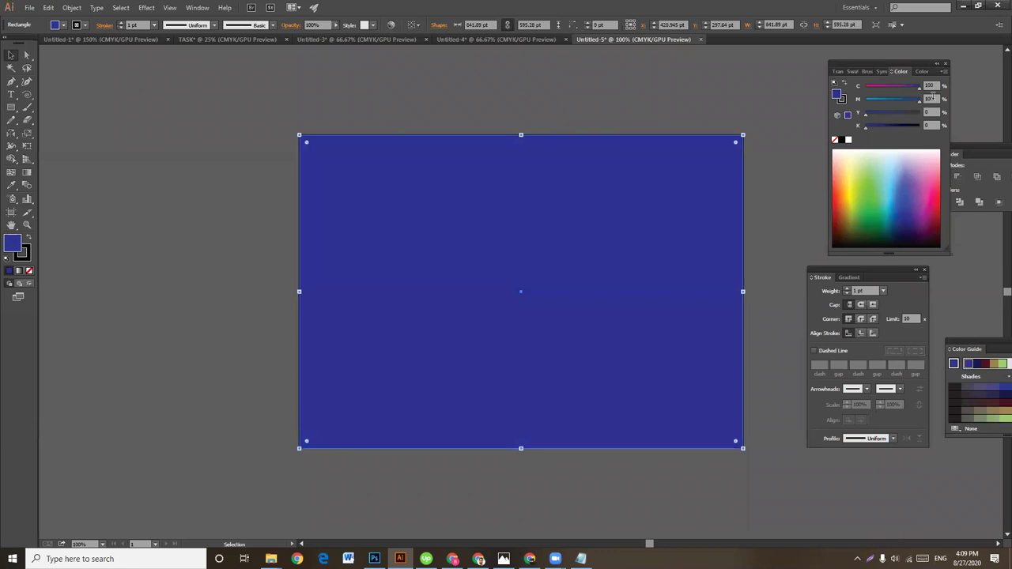
# Step: Deselect and reselect the blue rectangle to check its new fill
pyautogui.click(194, 311)
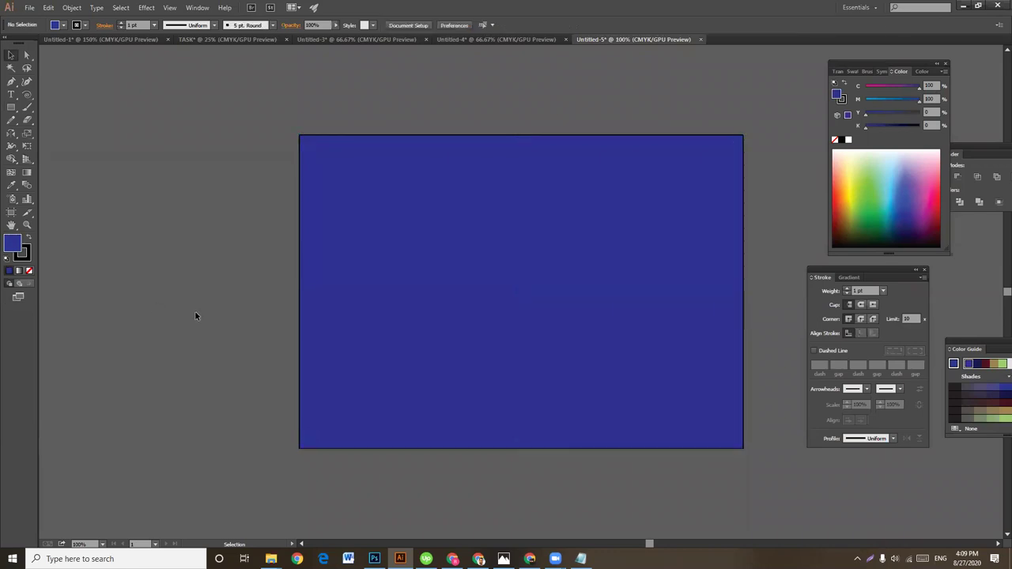
pyautogui.click(452, 242)
pyautogui.click(538, 106)
pyautogui.click(605, 229)
pyautogui.click(752, 230)
pyautogui.click(512, 216)
pyautogui.click(565, 129)
pyautogui.click(564, 199)
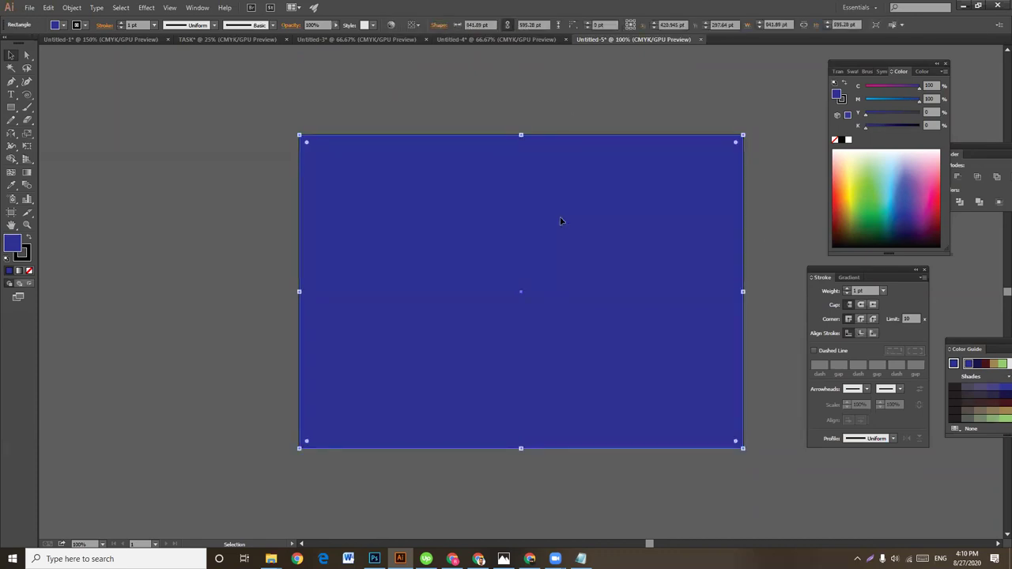
# Step: Set the blue rectangle's stroke to None, removing its black outline
pyautogui.click(773, 189)
pyautogui.click(415, 210)
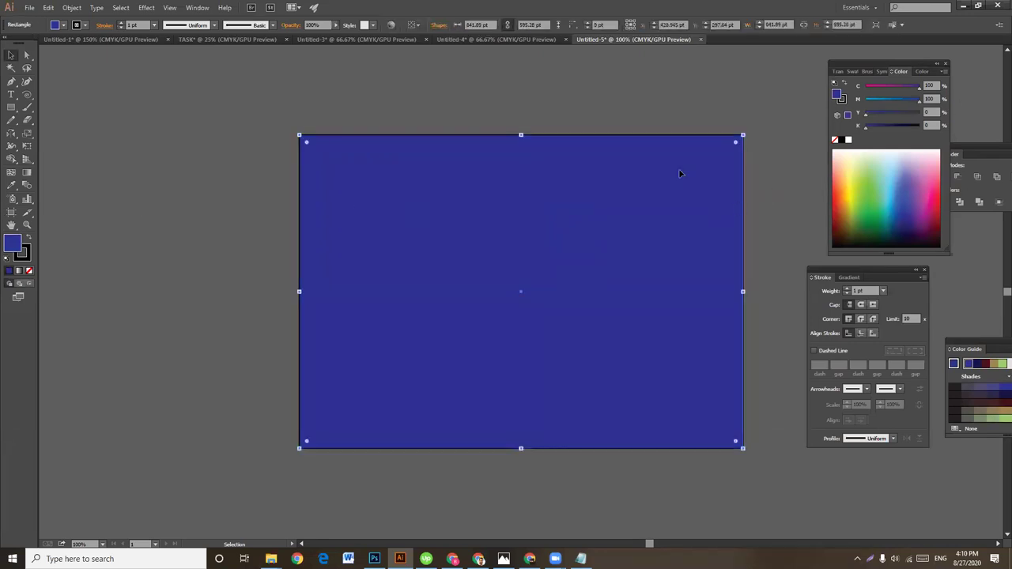
pyautogui.click(782, 187)
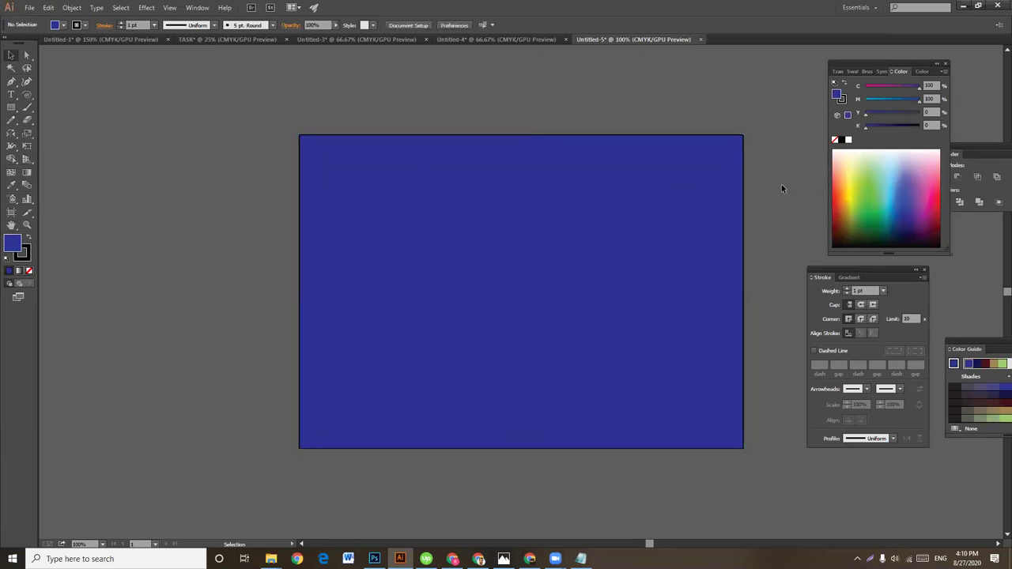
pyautogui.click(416, 199)
pyautogui.click(29, 271)
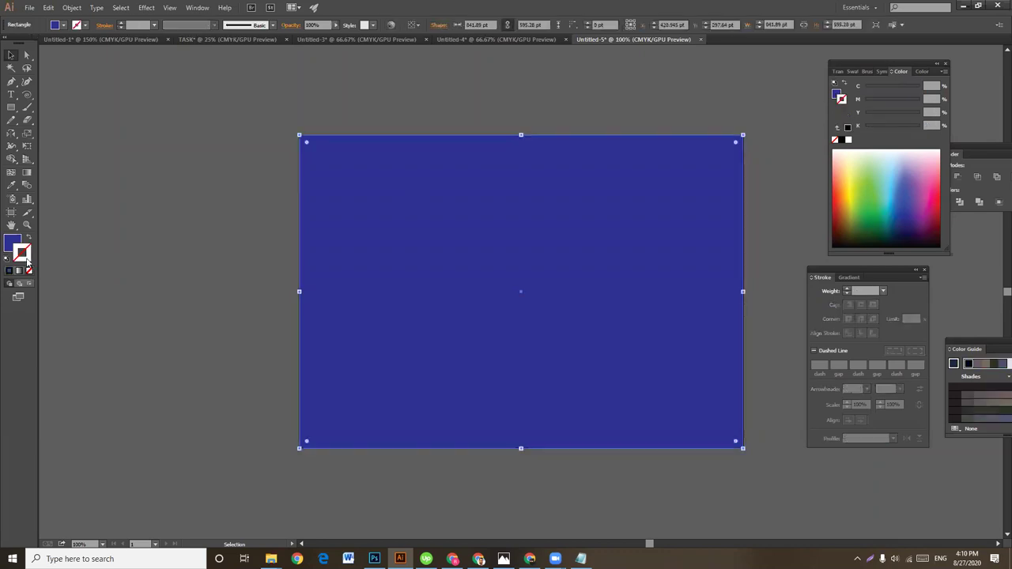
pyautogui.click(293, 237)
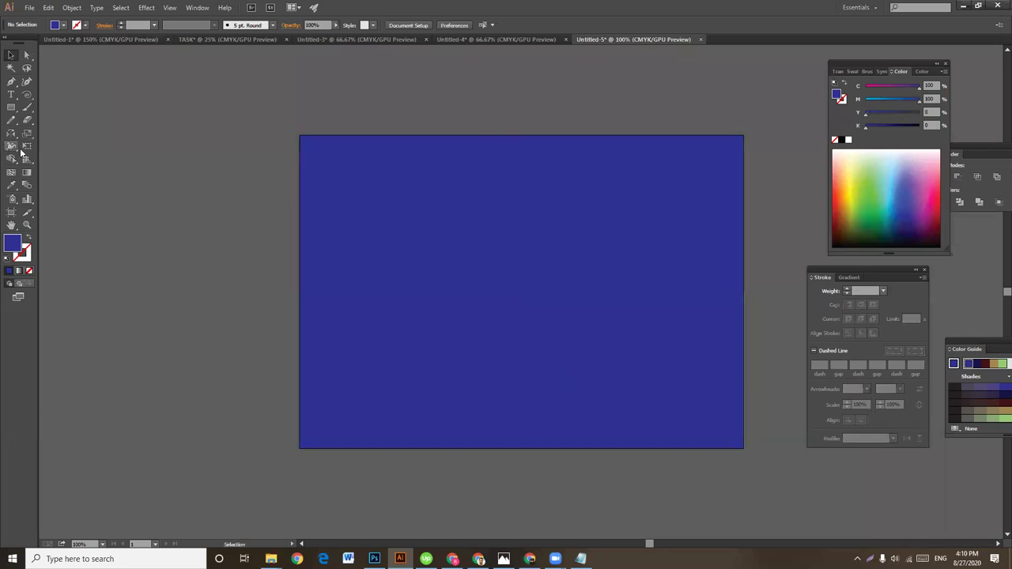
# Step: Draw a three-point wavy path with the Pen tool across the artboard, past both edges
pyautogui.click(11, 82)
pyautogui.click(262, 342)
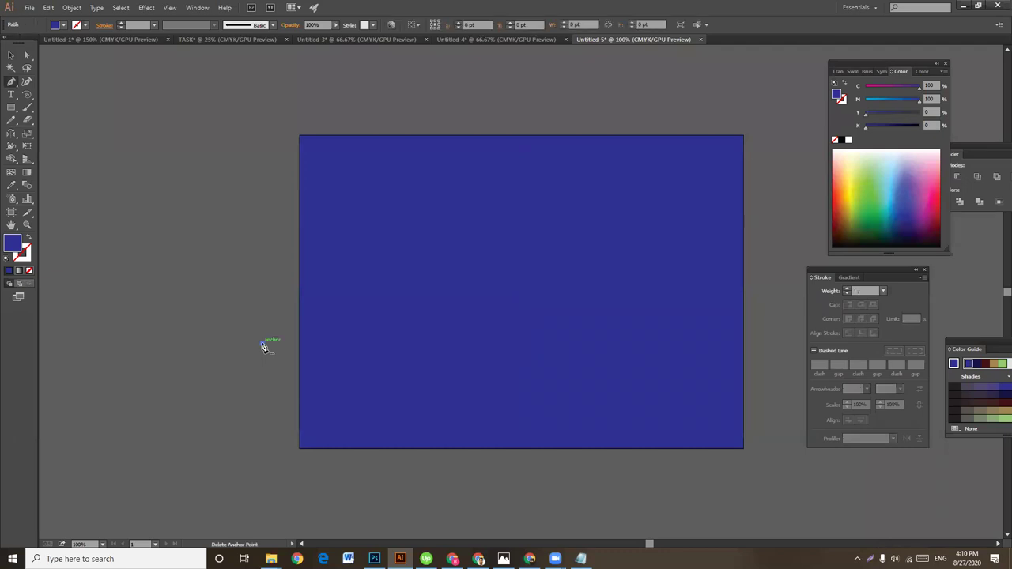
pyautogui.moveTo(459, 261); pyautogui.dragTo(715, 280)
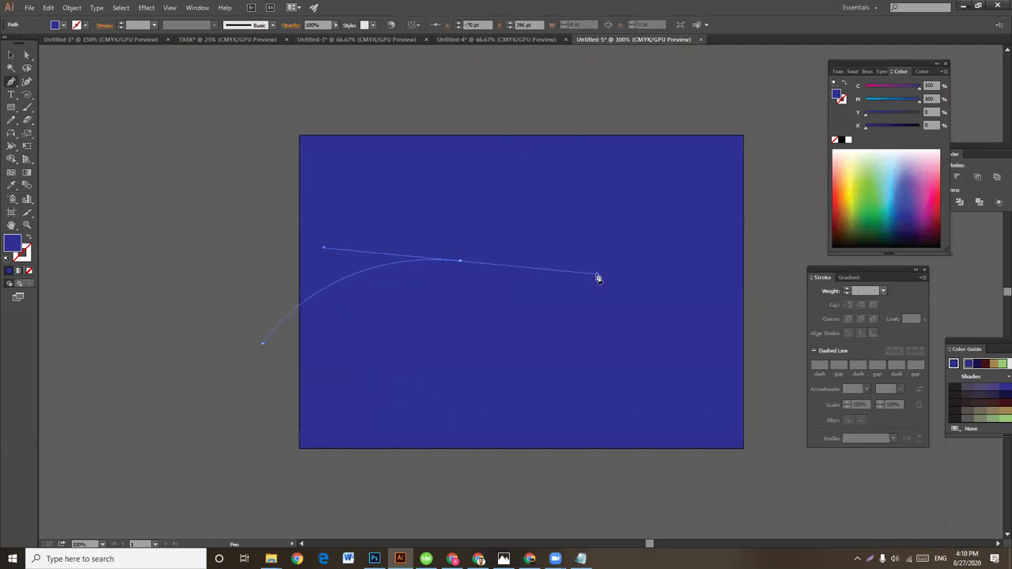
pyautogui.moveTo(764, 270)
pyautogui.mouseDown()
pyautogui.moveTo(801, 243)
pyautogui.moveTo(21, 70)
pyautogui.mouseUp()
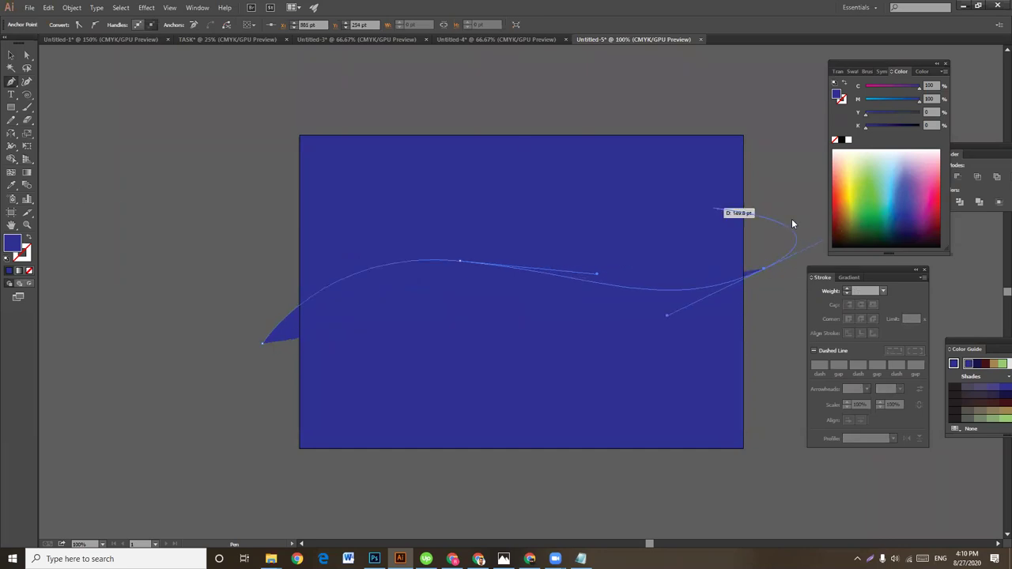
# Step: Swap fill and stroke so the wave is an unfilled line, and color it light cyan
pyautogui.click(11, 56)
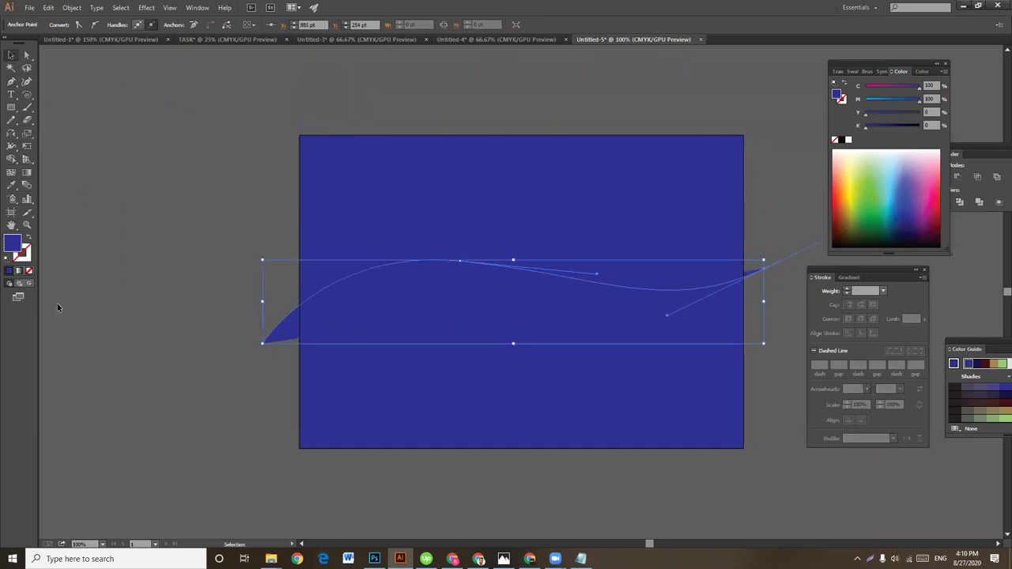
pyautogui.click(29, 239)
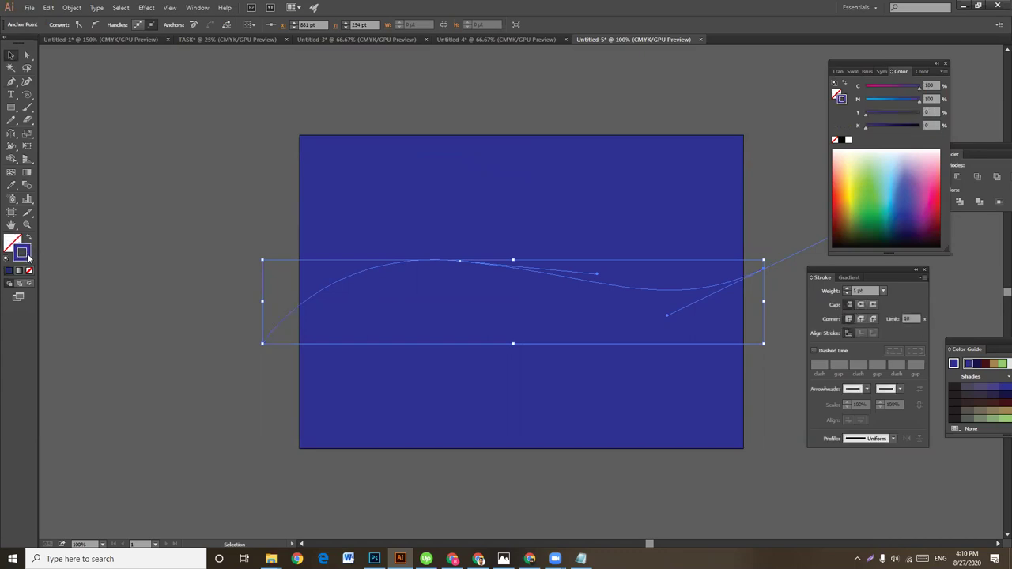
pyautogui.click(870, 98)
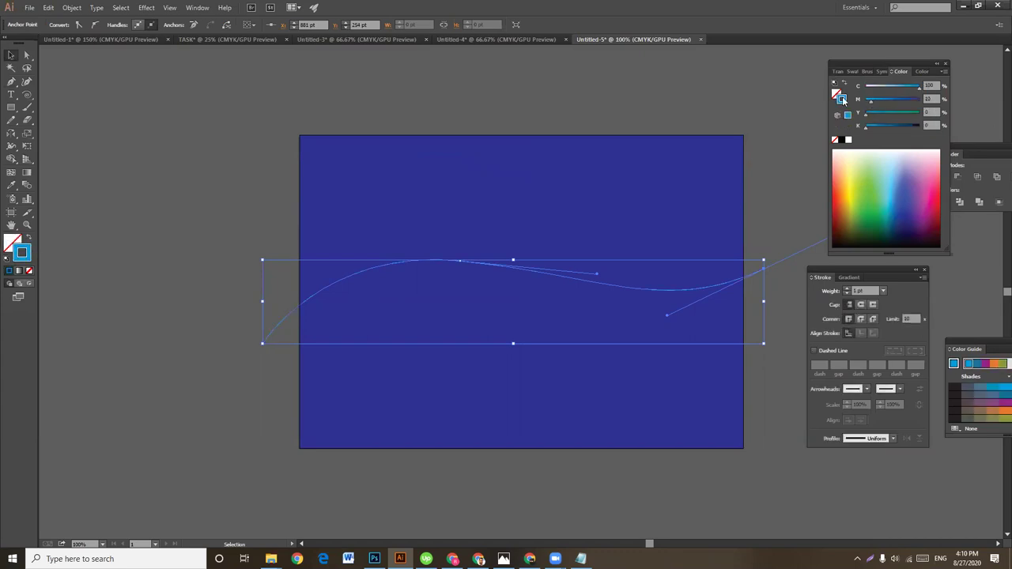
pyautogui.click(765, 164)
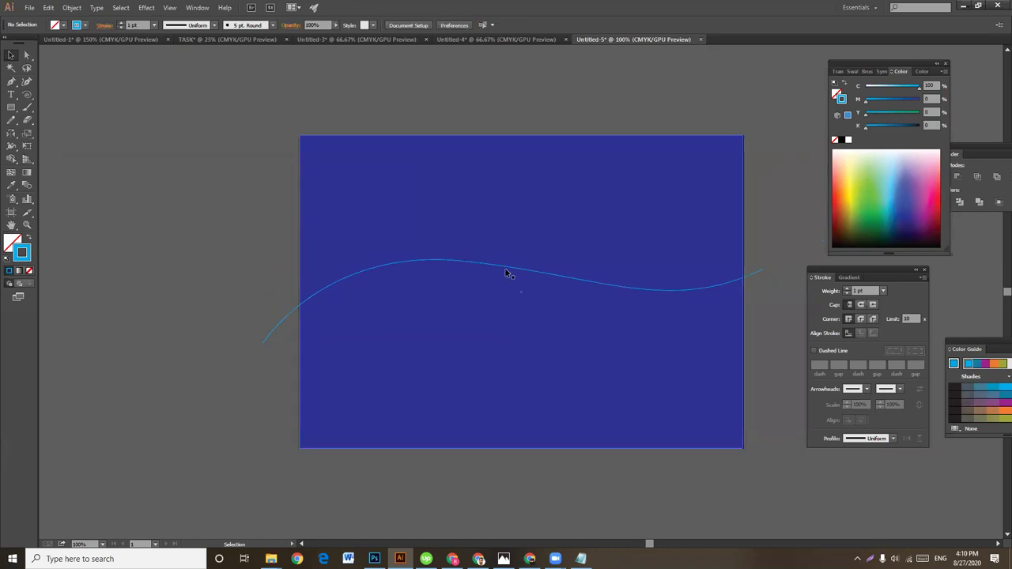
# Step: Copy the wavy line slightly higher, rotate the copy, and move it lower
pyautogui.click(506, 268)
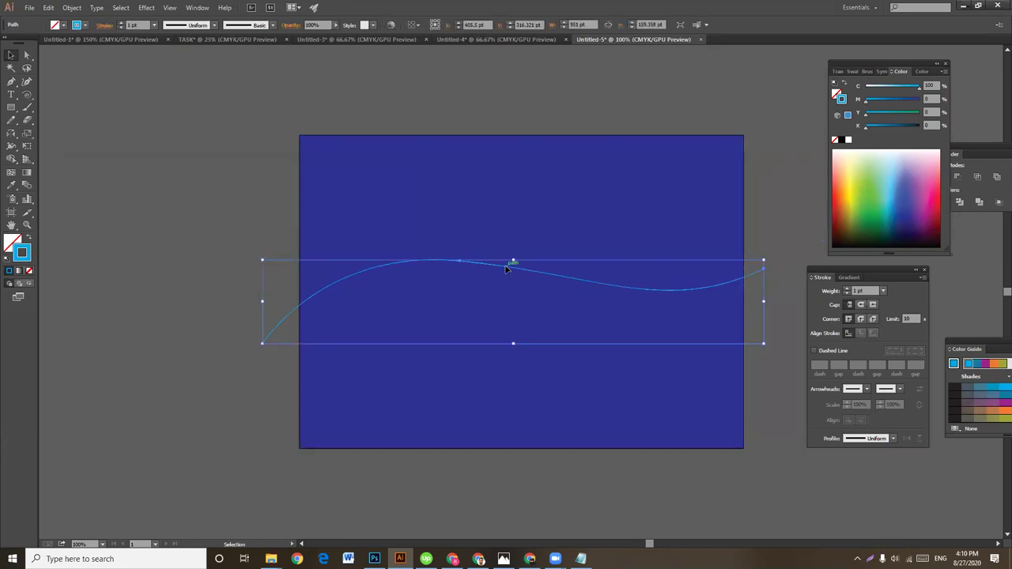
pyautogui.moveTo(509, 267); pyautogui.dragTo(506, 237)
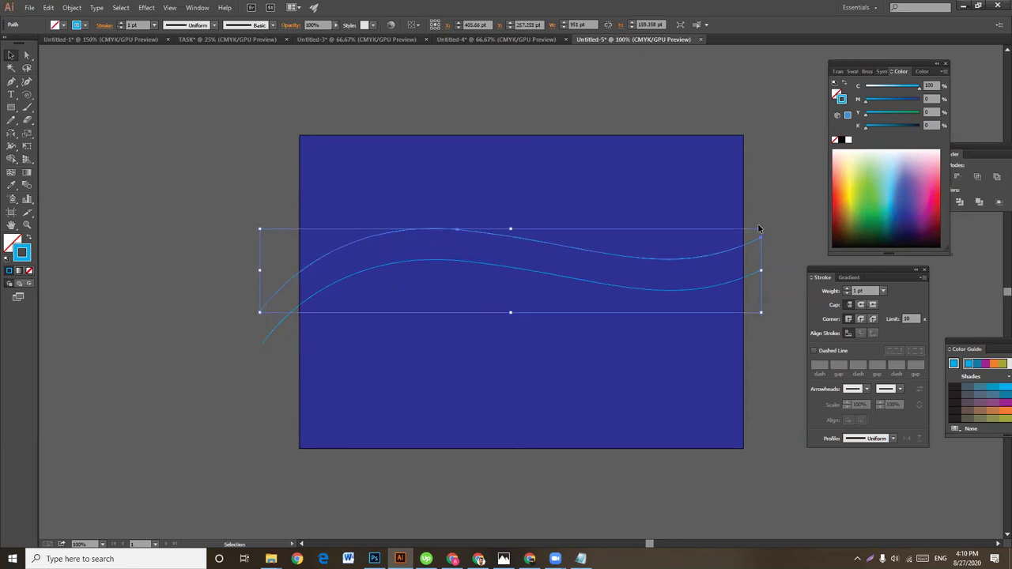
pyautogui.moveTo(764, 228); pyautogui.dragTo(766, 305)
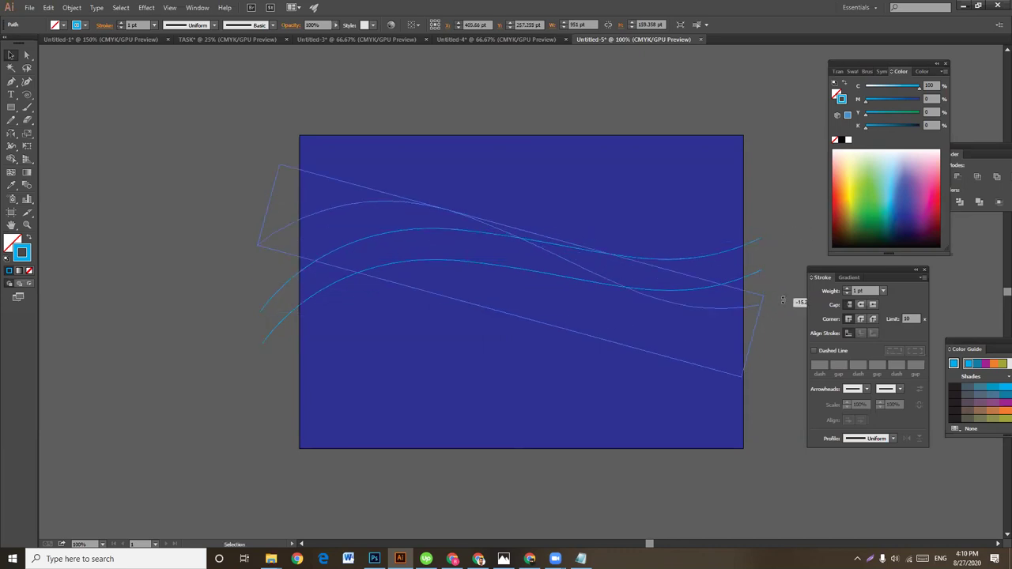
pyautogui.moveTo(549, 259); pyautogui.dragTo(549, 292)
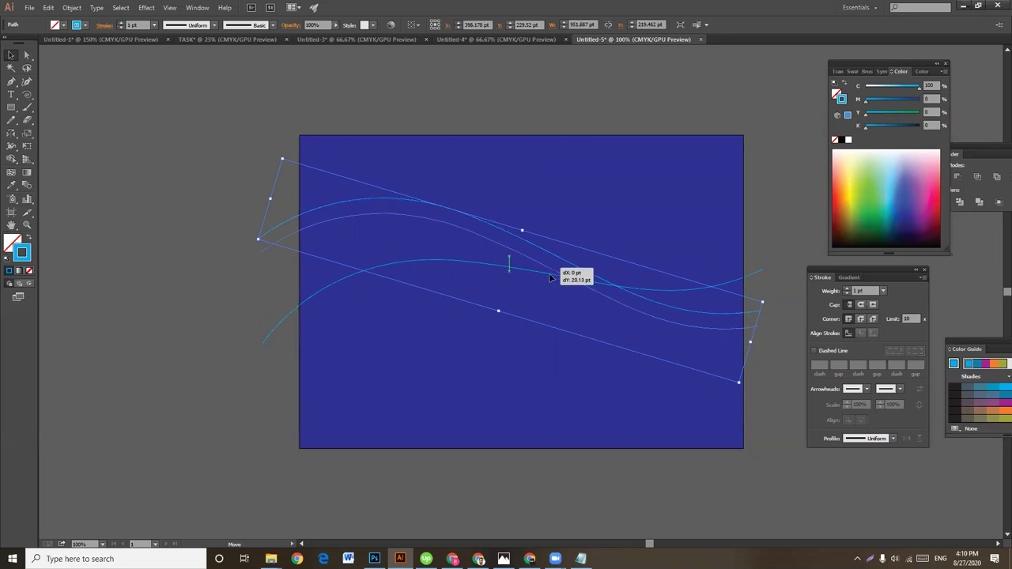
pyautogui.click(761, 211)
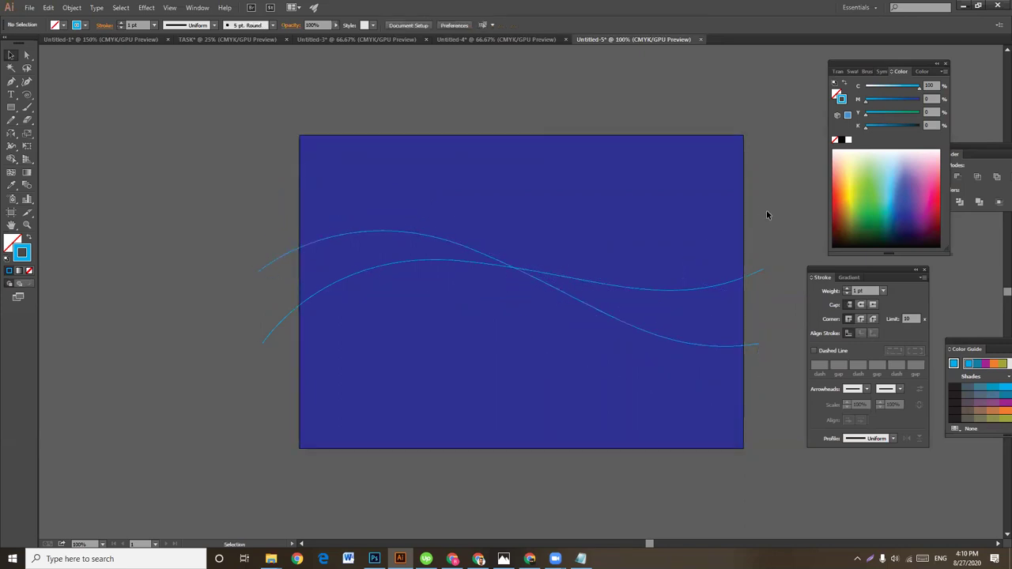
# Step: Undo the rotated copy and duplicate the wavy line slightly higher instead
pyautogui.hotkey('ctrl', 'z')
pyautogui.hotkey('ctrl', 'z')
pyautogui.hotkey('ctrl', 'z')
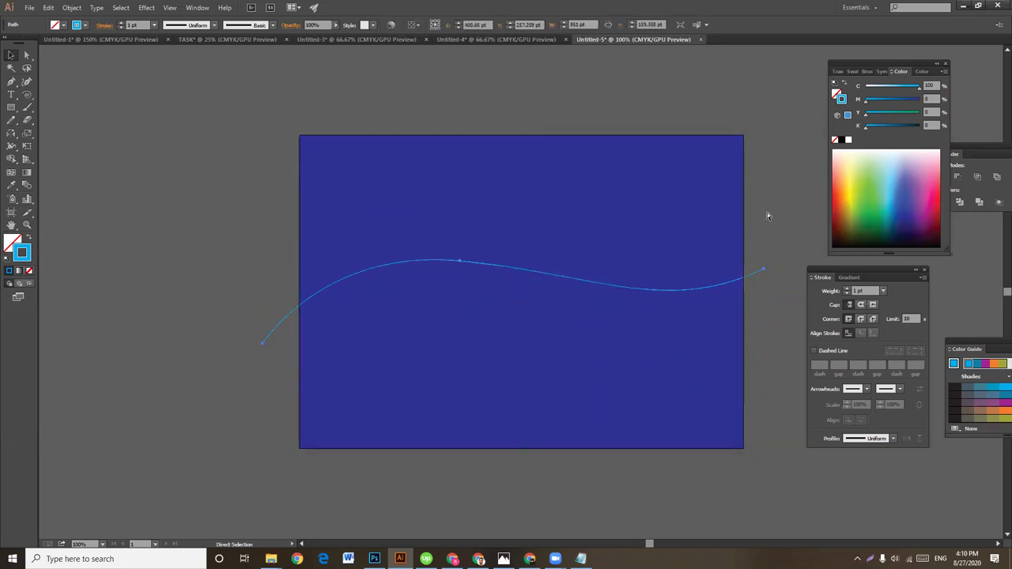
pyautogui.hotkey('ctrl', 'z')
pyautogui.hotkey('ctrl', 'shift', 'z')
pyautogui.hotkey('ctrl', 'z')
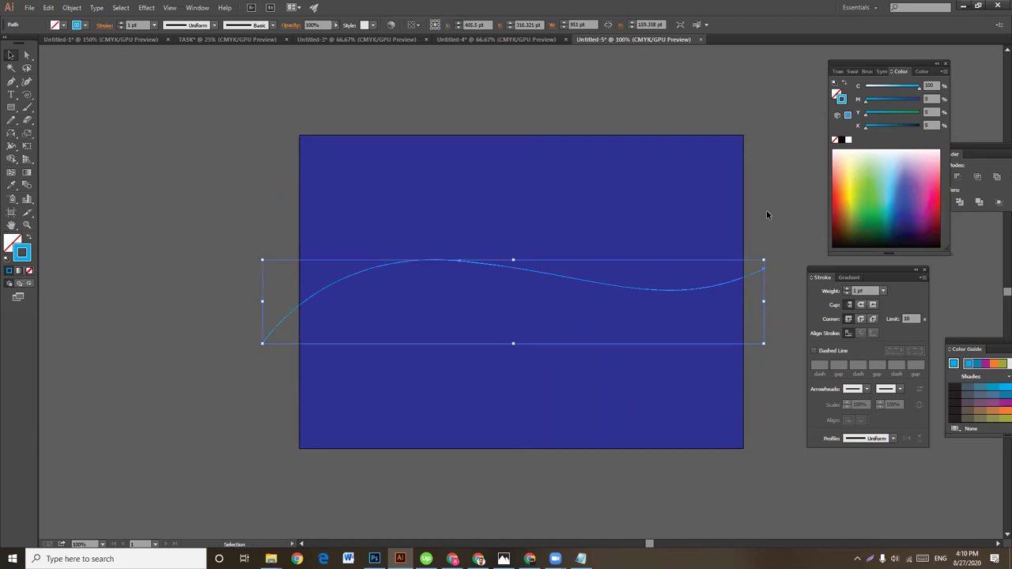
pyautogui.moveTo(538, 275); pyautogui.dragTo(547, 214)
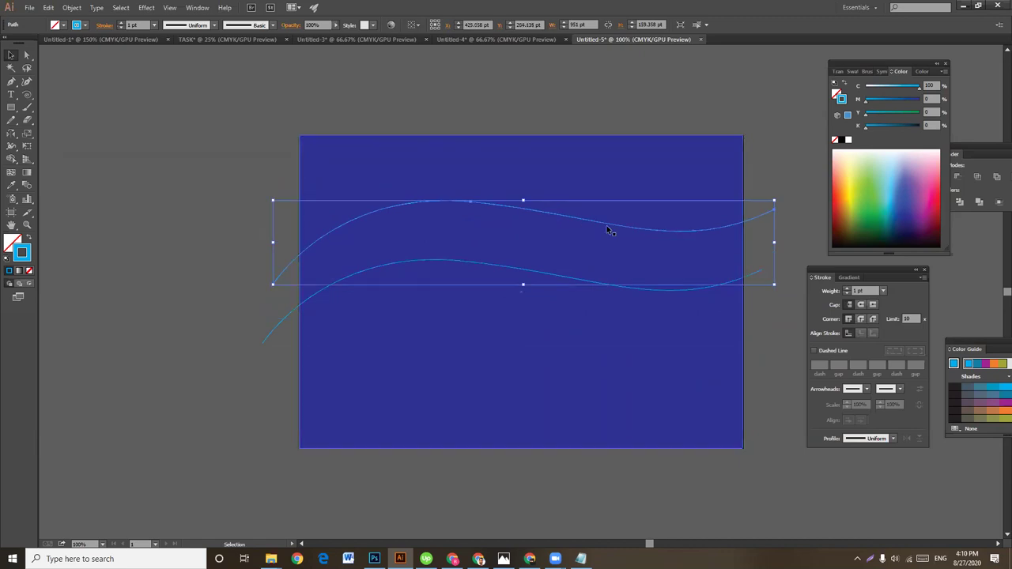
pyautogui.press('a')
pyautogui.hotkey('ctrl', 'z')
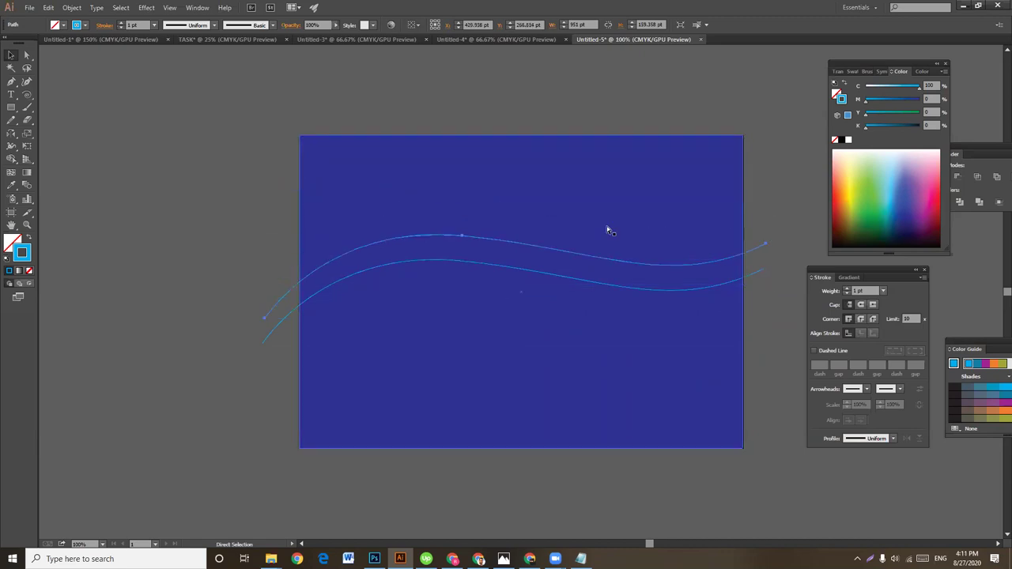
pyautogui.press('v')
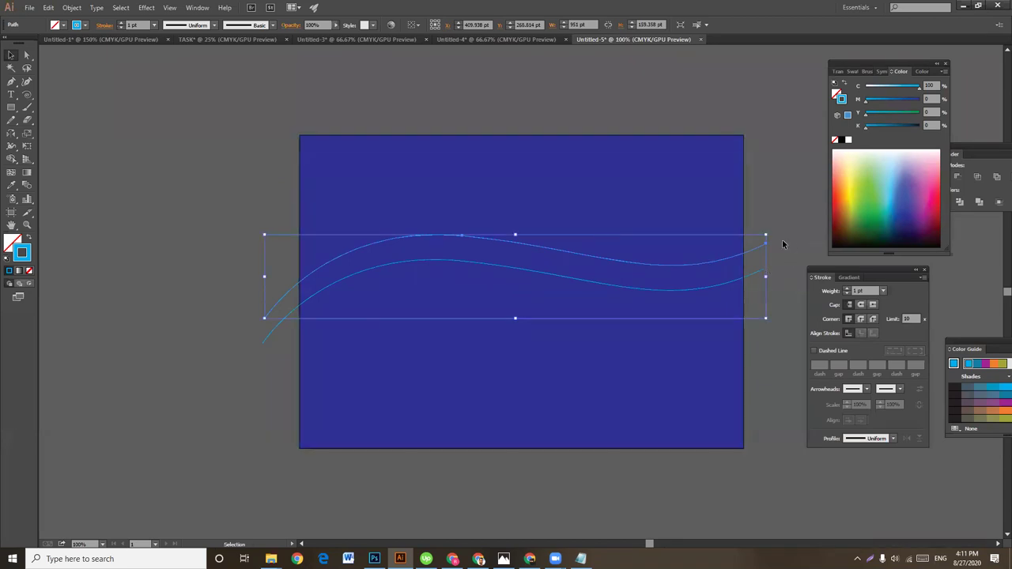
# Step: Shift-select both wavy lines and drag them lower on the artboard
pyautogui.click(779, 251)
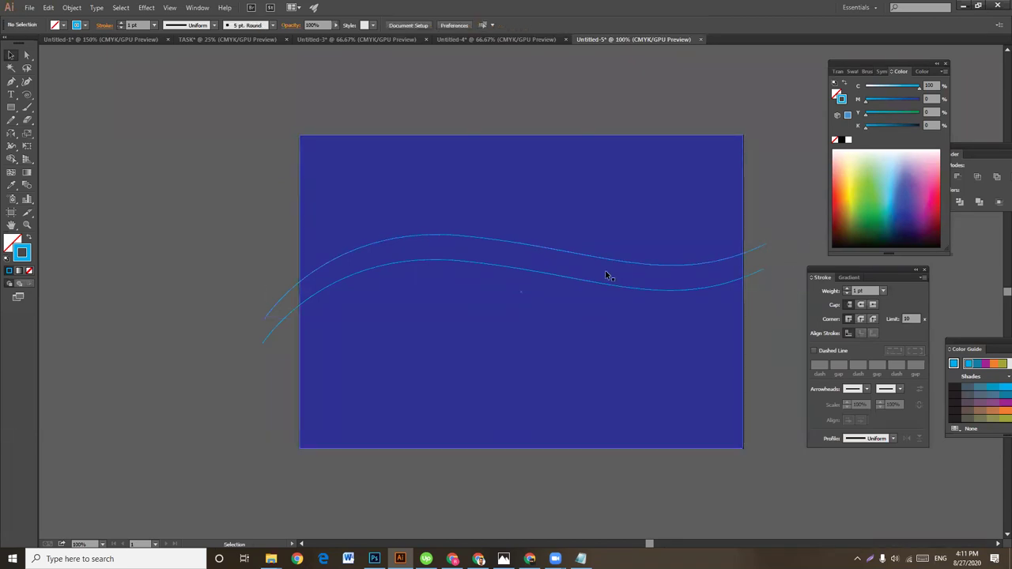
pyautogui.click(762, 253)
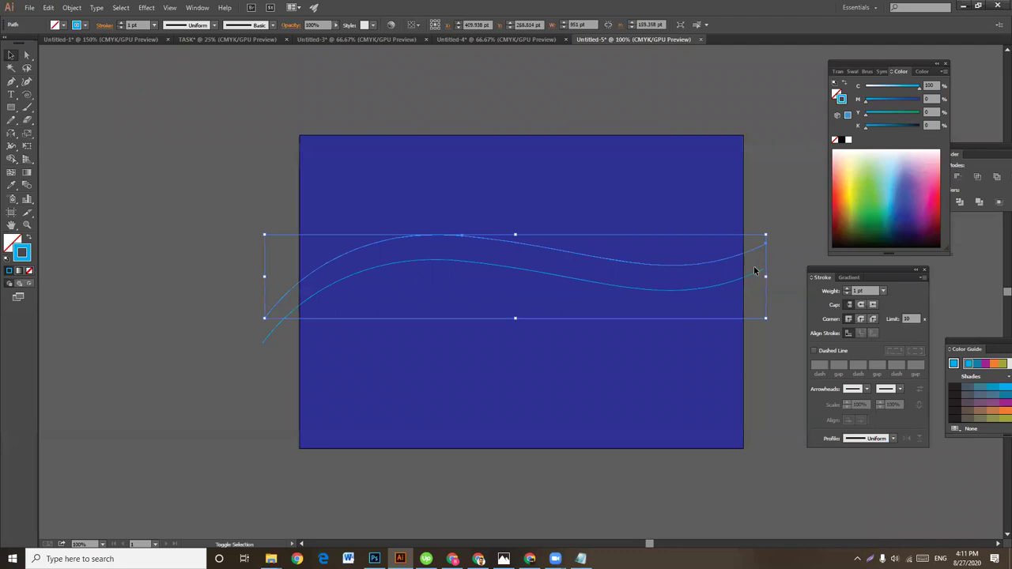
pyautogui.keyDown('shift'); pyautogui.click(746, 278); pyautogui.keyUp('shift')
pyautogui.moveTo(747, 277); pyautogui.dragTo(749, 288)
pyautogui.click(767, 217)
pyautogui.moveTo(766, 217); pyautogui.dragTo(743, 417)
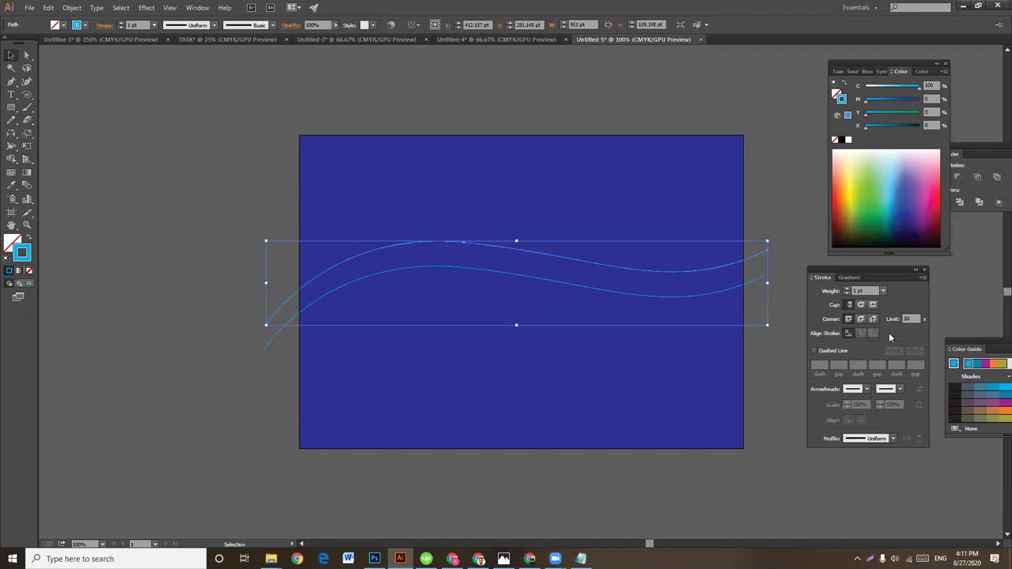
pyautogui.click(776, 269)
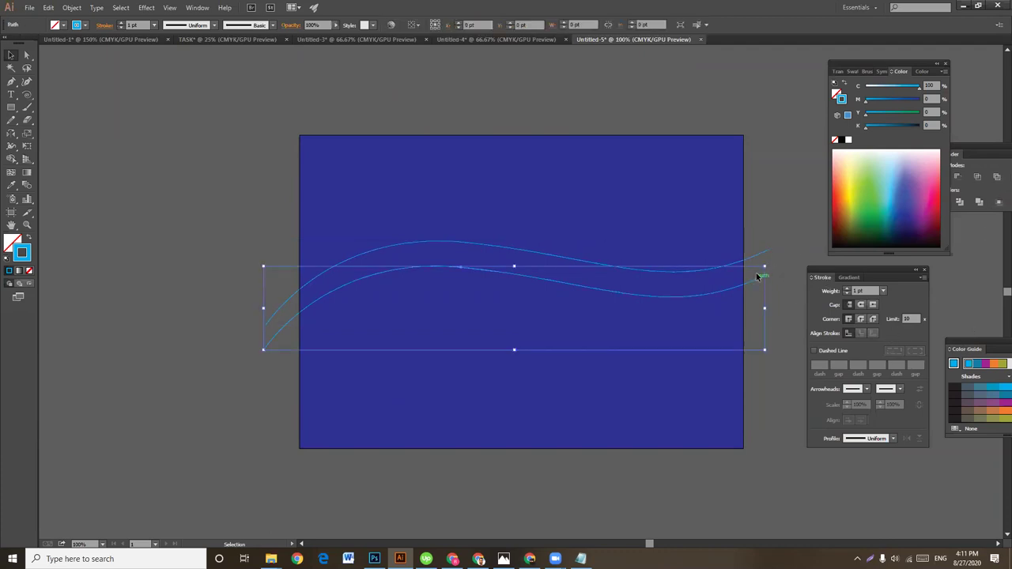
# Step: Give both wavy lines the tapering wedge width profile and a 4 pt stroke
pyautogui.keyDown('shift'); pyautogui.click(756, 259); pyautogui.keyUp('shift')
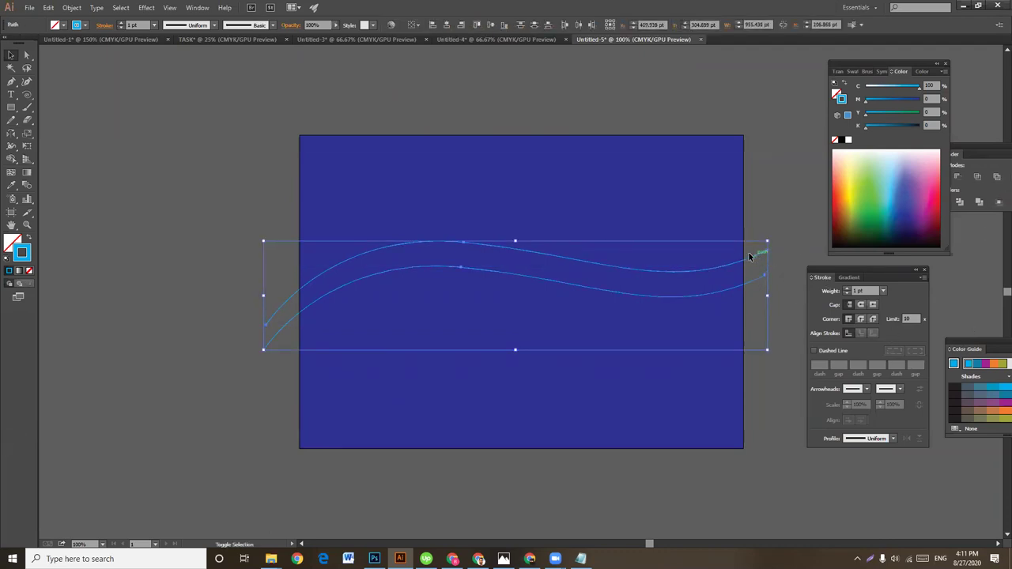
pyautogui.click(213, 25)
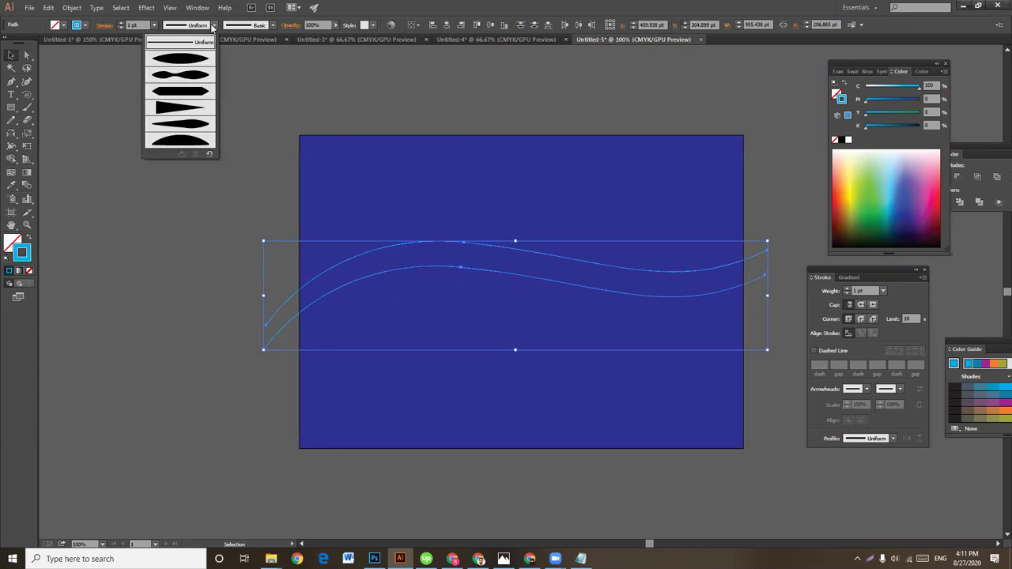
pyautogui.click(188, 108)
pyautogui.click(120, 22)
pyautogui.click(121, 24)
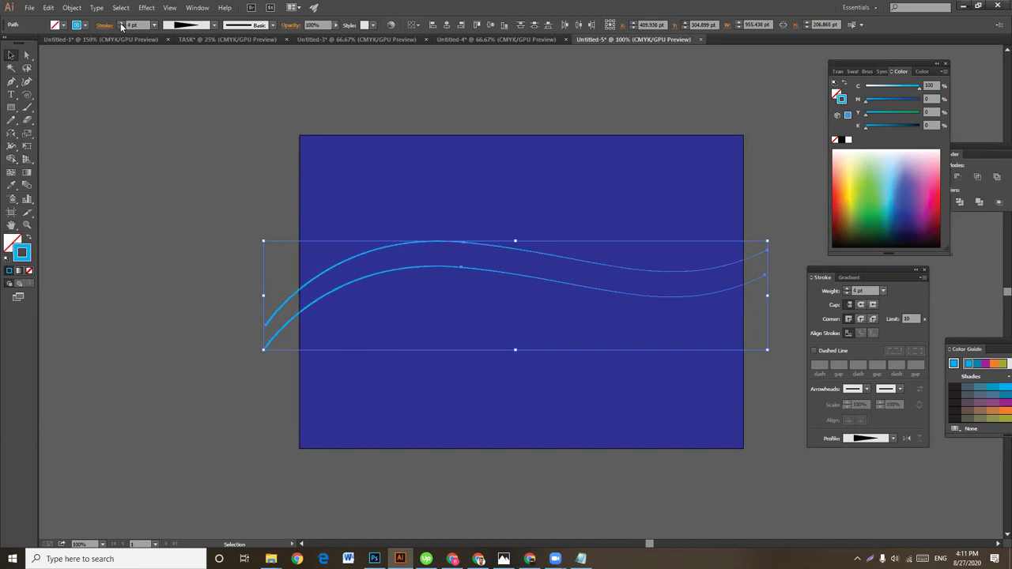
pyautogui.click(779, 210)
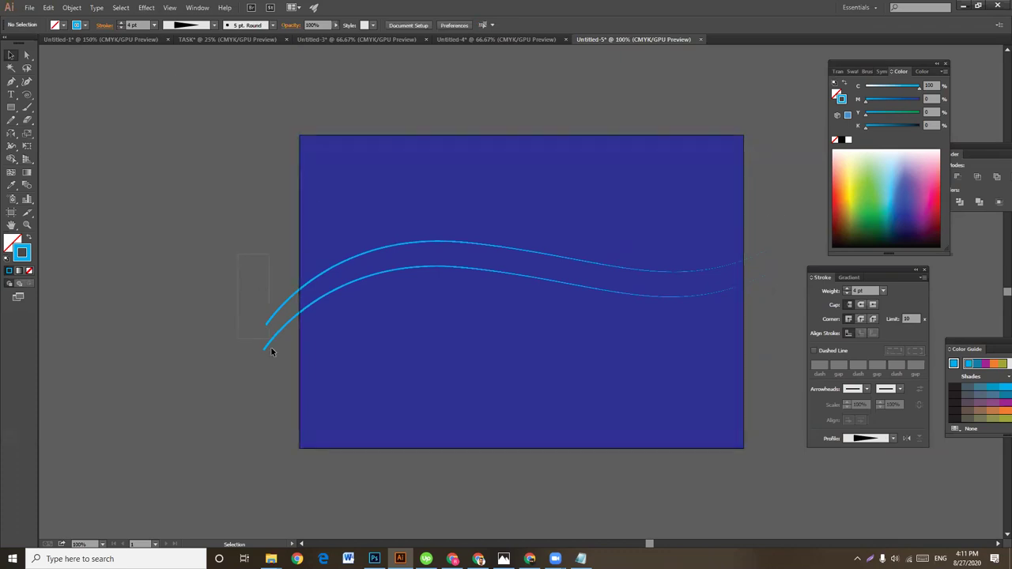
# Step: Raise both wavy lines' stroke weight to 8 pt and inspect them zoomed in
pyautogui.moveTo(271, 348); pyautogui.dragTo(272, 353)
pyautogui.click(121, 23)
pyautogui.click(121, 23)
pyautogui.click(121, 23)
pyautogui.click(133, 148)
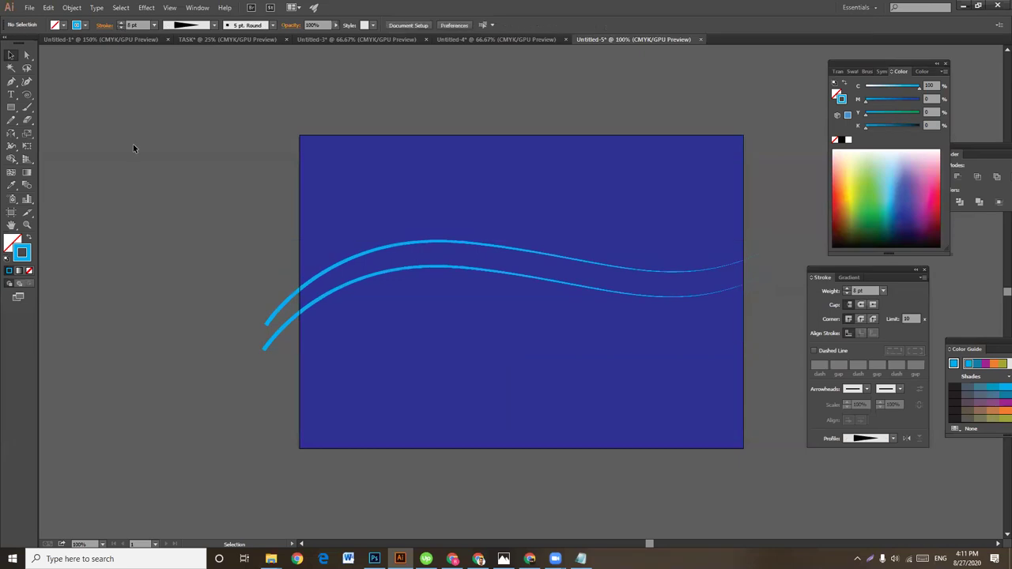
pyautogui.moveTo(261, 332); pyautogui.dragTo(273, 356)
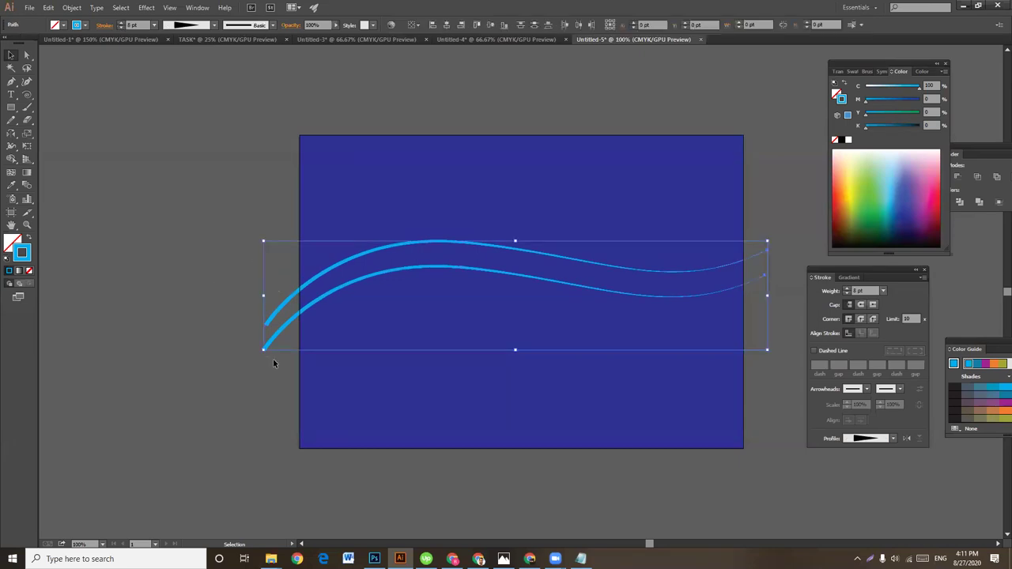
pyautogui.hotkey('ctrl', '+')
pyautogui.hotkey('ctrl', '-')
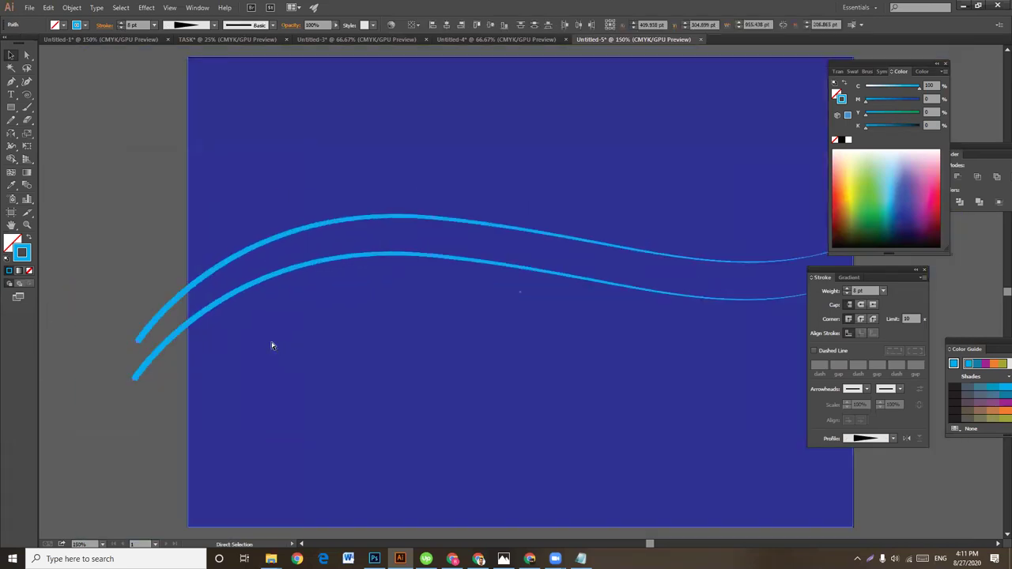
pyautogui.hotkey('ctrl', '-')
pyautogui.click(779, 208)
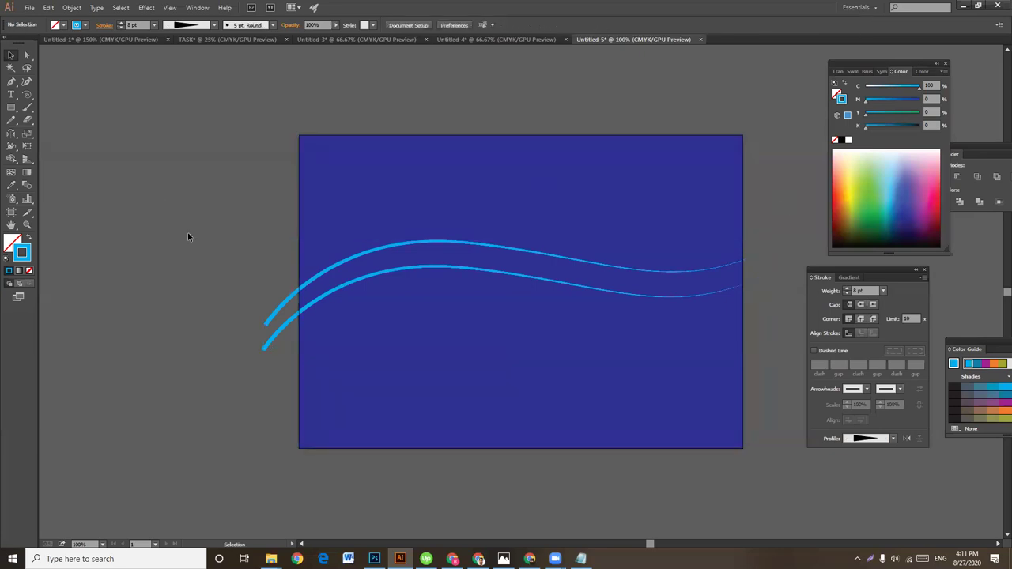
# Step: Lighten the cyan stroke of both wavy lines using the Color panel C slider
pyautogui.moveTo(287, 367); pyautogui.dragTo(287, 367)
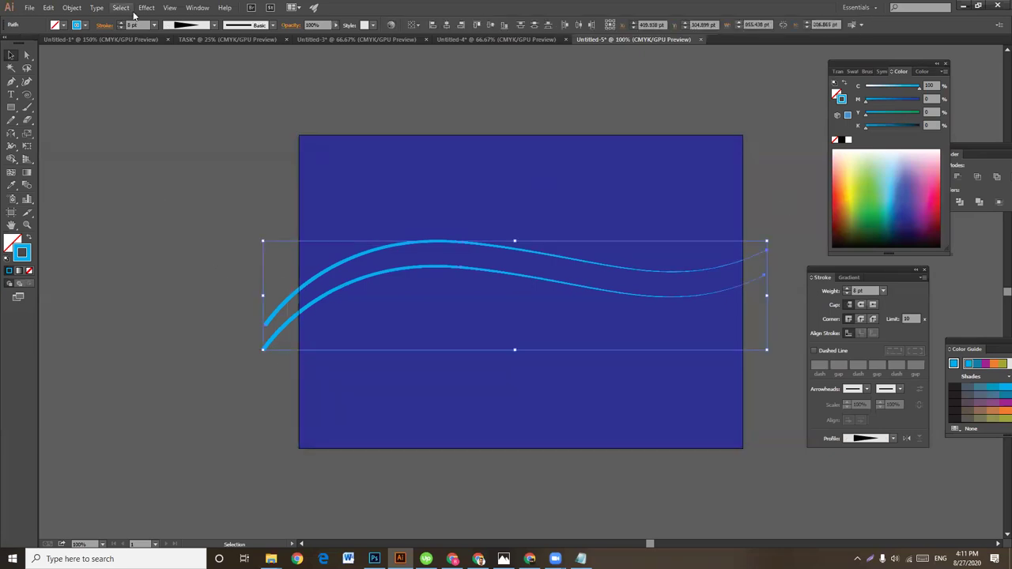
pyautogui.press('a')
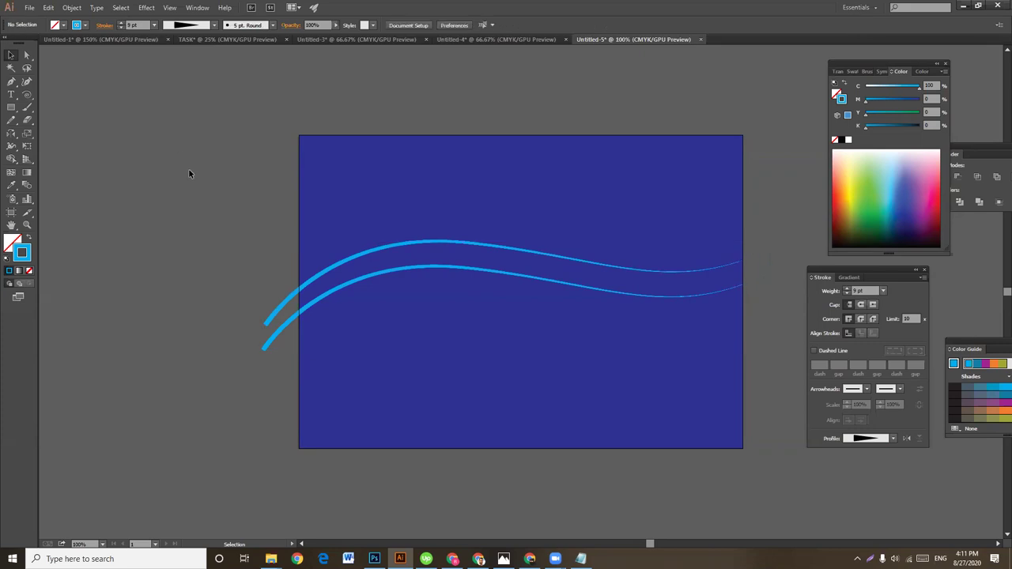
pyautogui.press('v')
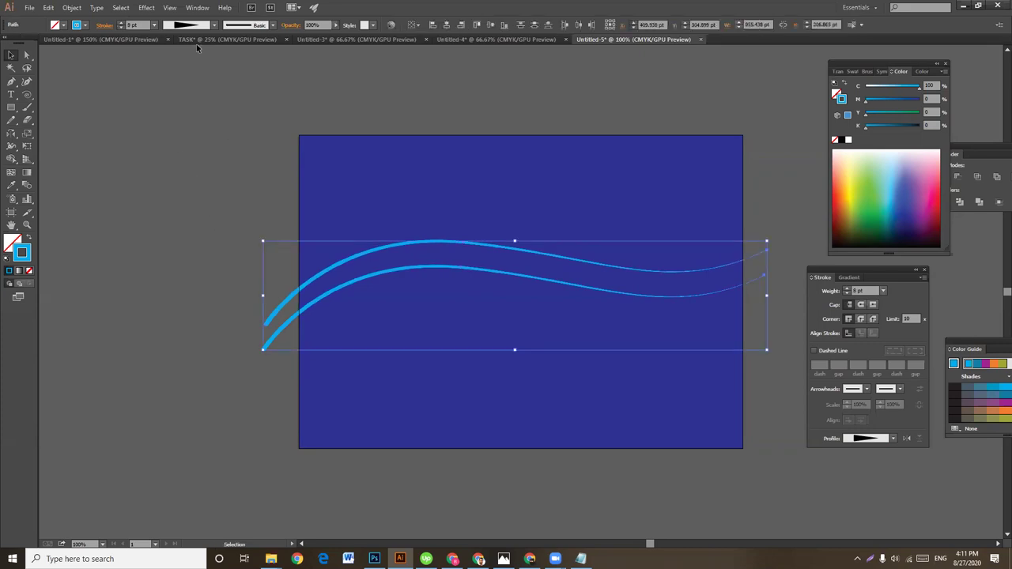
pyautogui.moveTo(917, 87)
pyautogui.mouseDown()
pyautogui.moveTo(891, 93)
pyautogui.moveTo(906, 92)
pyautogui.mouseUp()
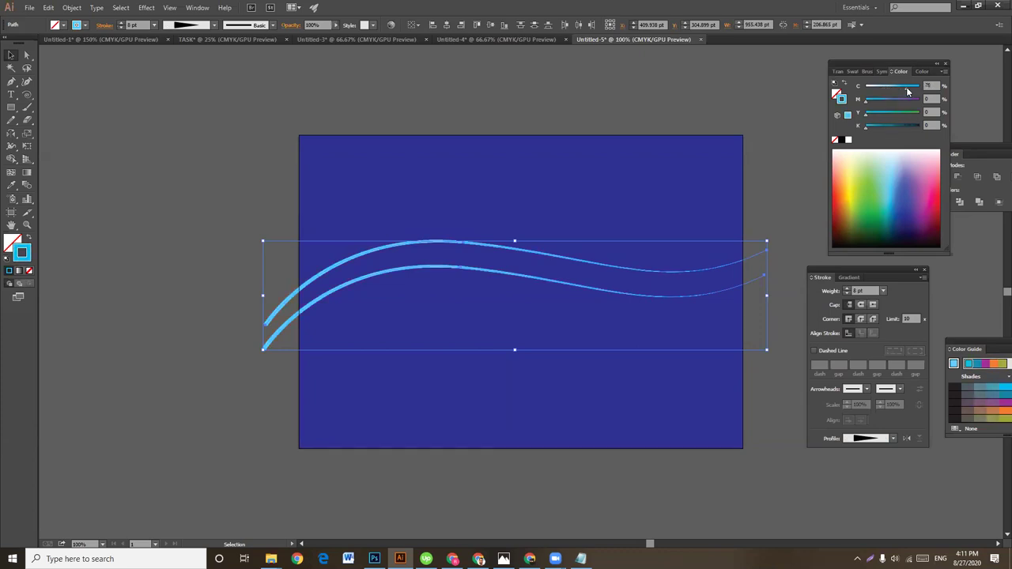
pyautogui.click(784, 142)
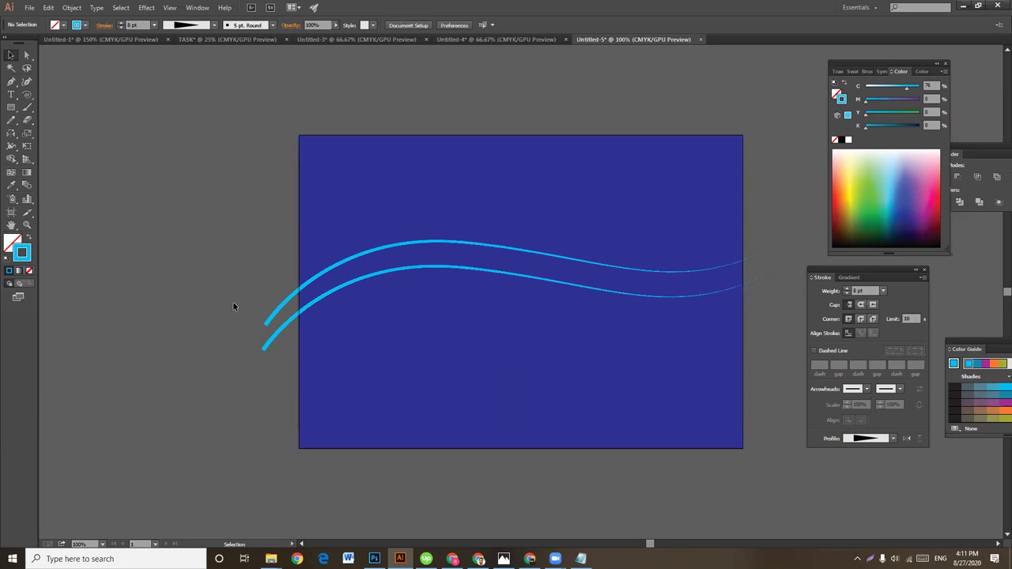
# Step: Apply Effect > Stylize > Outer Glow to both wavy lines with preview on
pyautogui.moveTo(241, 294); pyautogui.dragTo(276, 372)
pyautogui.click(146, 8)
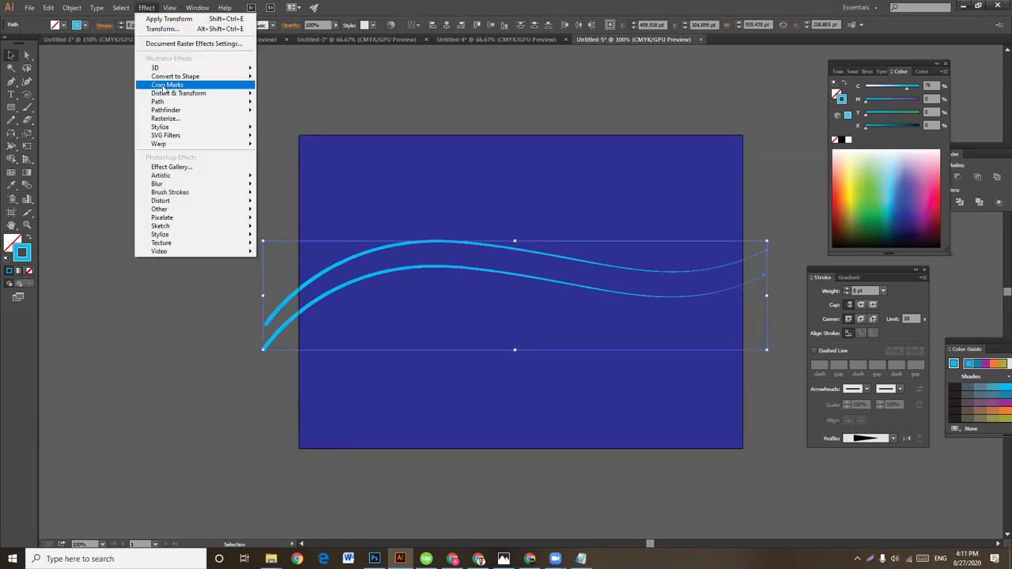
pyautogui.moveTo(161, 127)
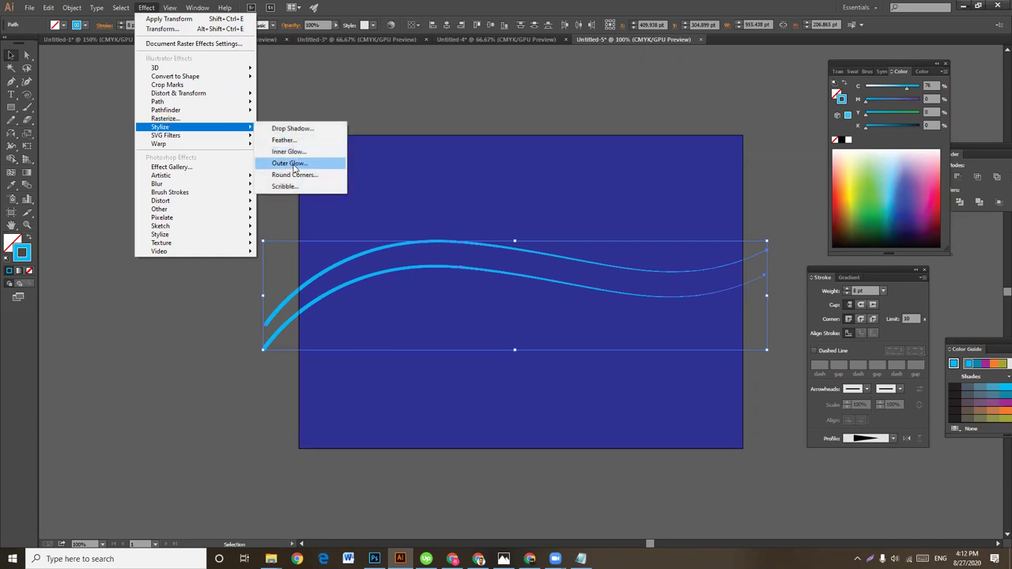
pyautogui.click(292, 164)
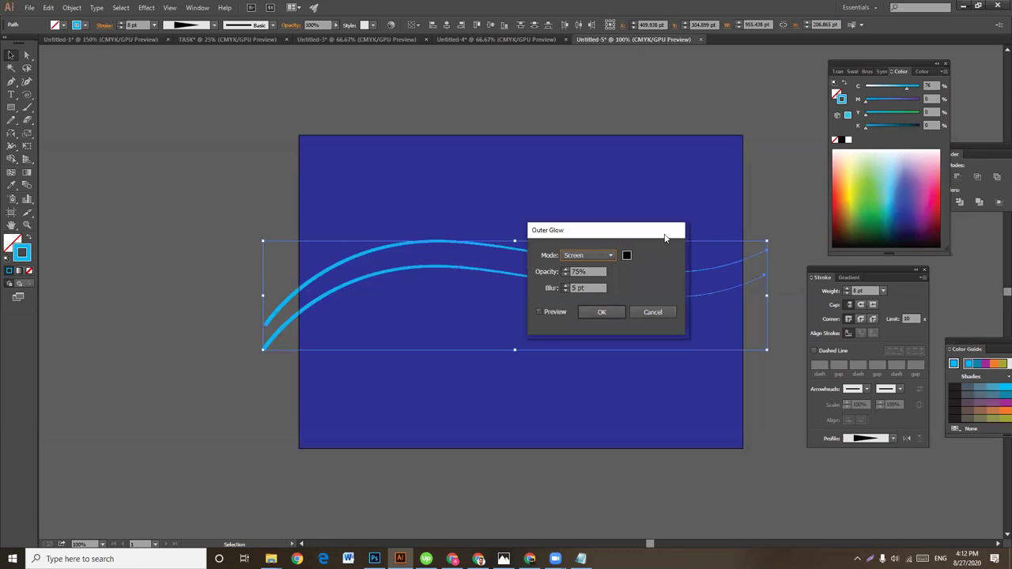
pyautogui.moveTo(664, 235); pyautogui.dragTo(851, 182)
pyautogui.click(731, 258)
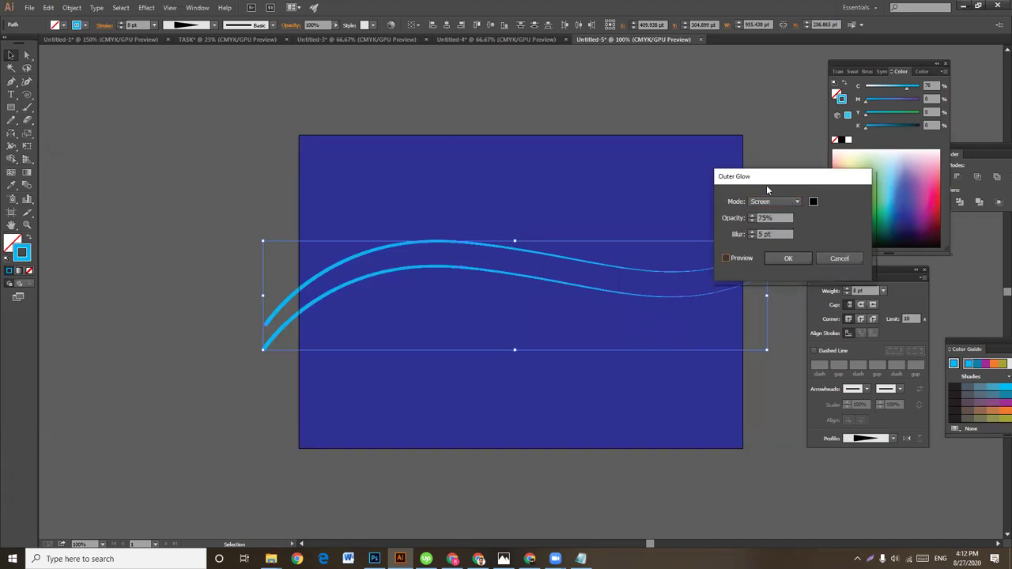
# Step: Set the outer glow colour to a light grey
pyautogui.click(813, 202)
pyautogui.moveTo(240, 204); pyautogui.dragTo(796, 179)
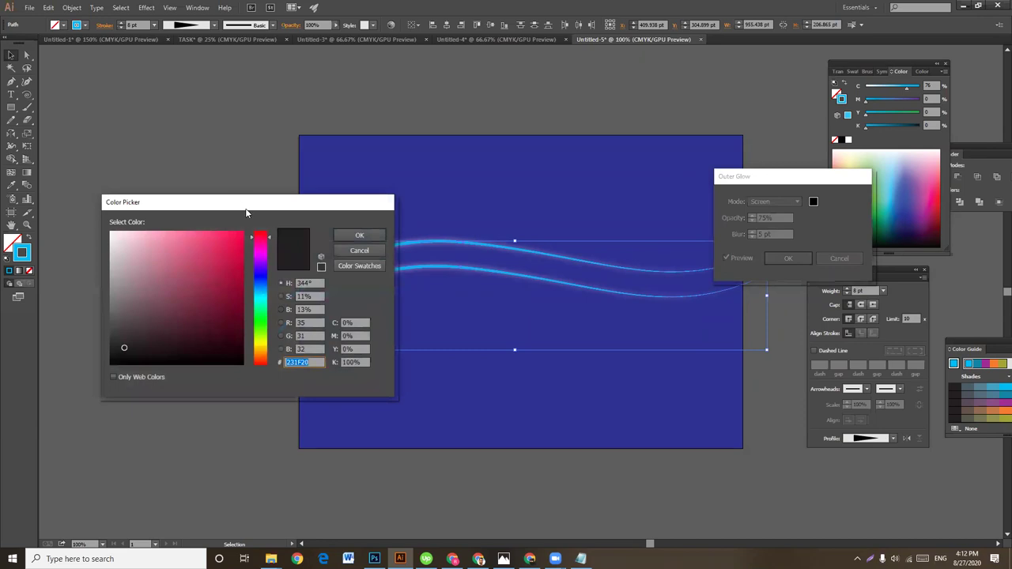
pyautogui.click(666, 227)
pyautogui.click(667, 220)
pyautogui.click(922, 211)
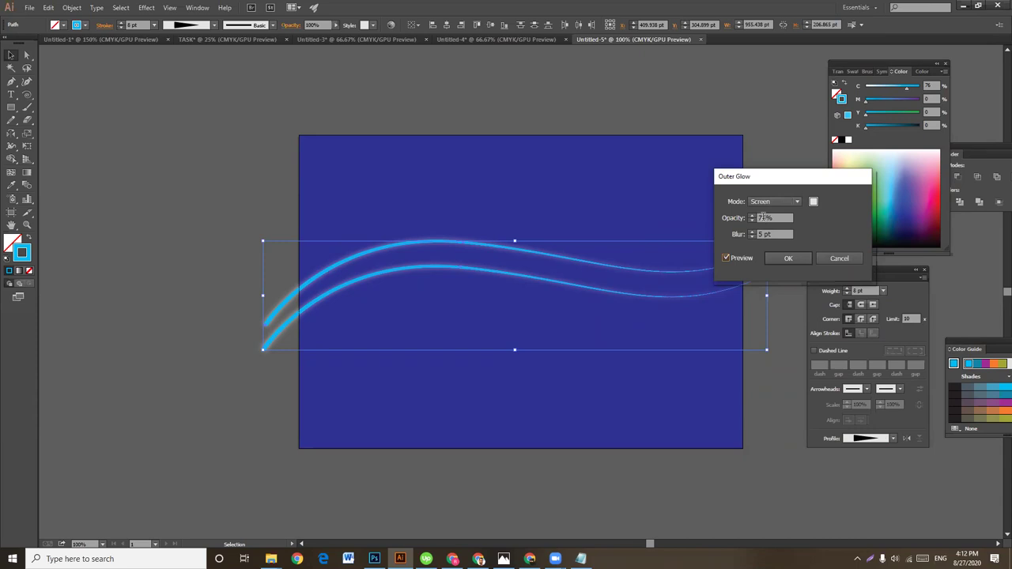
# Step: Set the glow opacity to 100% with 5 pt blur and apply the Outer Glow
pyautogui.click(766, 219)
pyautogui.click(778, 234)
pyautogui.doubleClick(764, 218)
pyautogui.write('10')
pyautogui.click(783, 235)
pyautogui.click(789, 258)
pyautogui.click(759, 163)
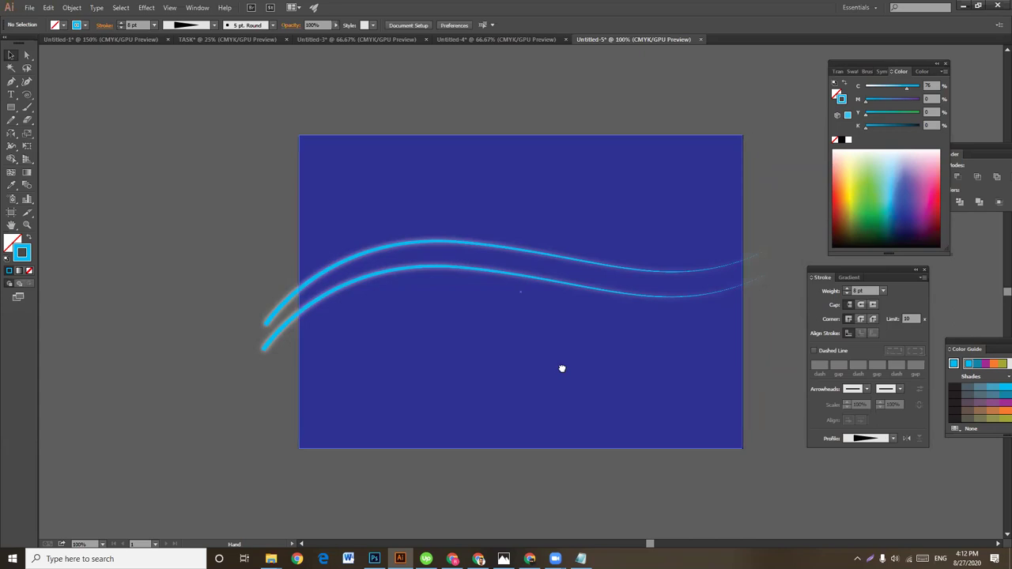
pyautogui.moveTo(562, 368); pyautogui.dragTo(524, 329)
# Step: Pan to expose empty canvas left of the artboard and select the Pen tool
pyautogui.click(697, 296)
pyautogui.click(739, 299)
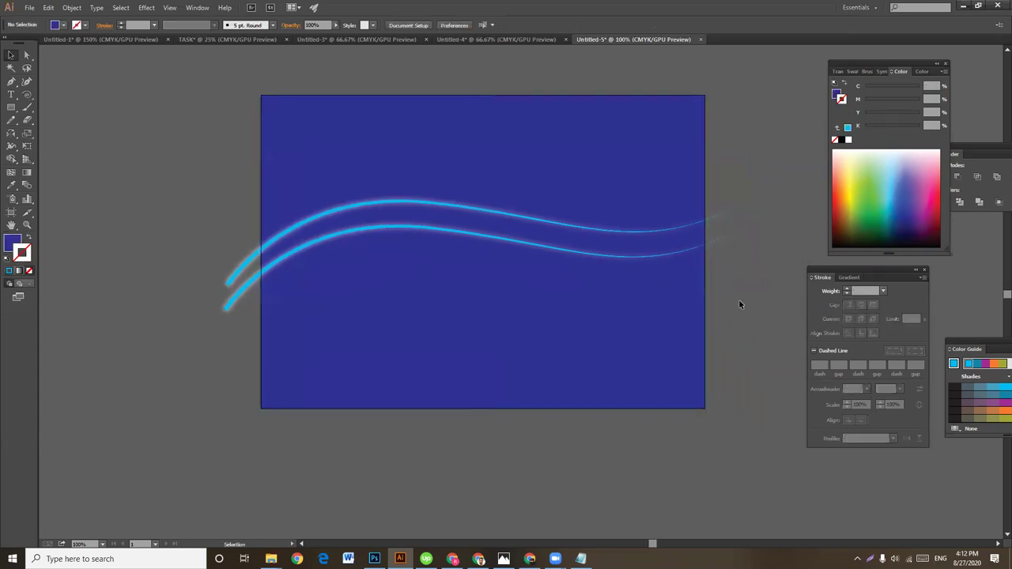
pyautogui.scroll(-1, 712, 302)
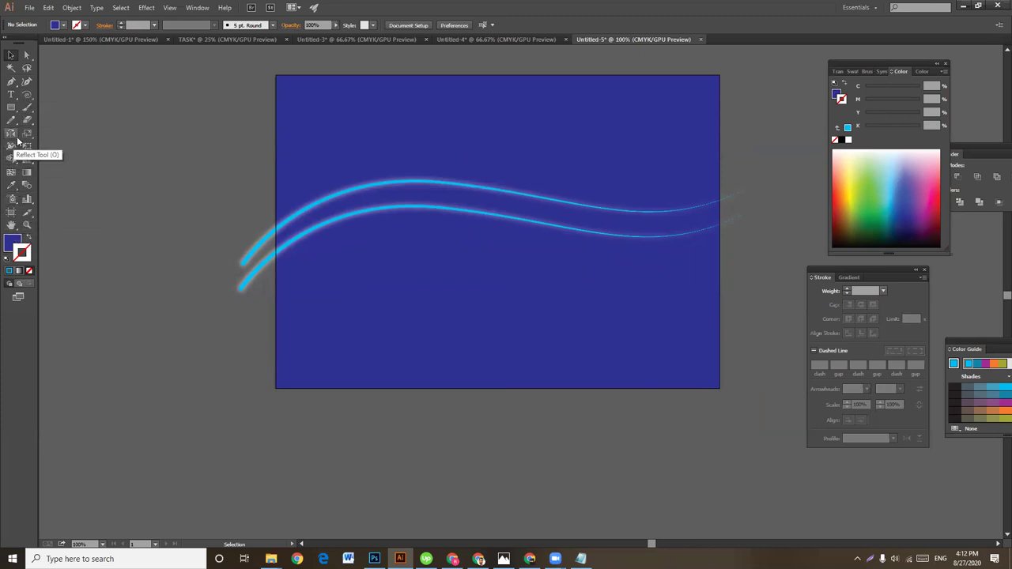
pyautogui.moveTo(225, 366); pyautogui.dragTo(298, 356)
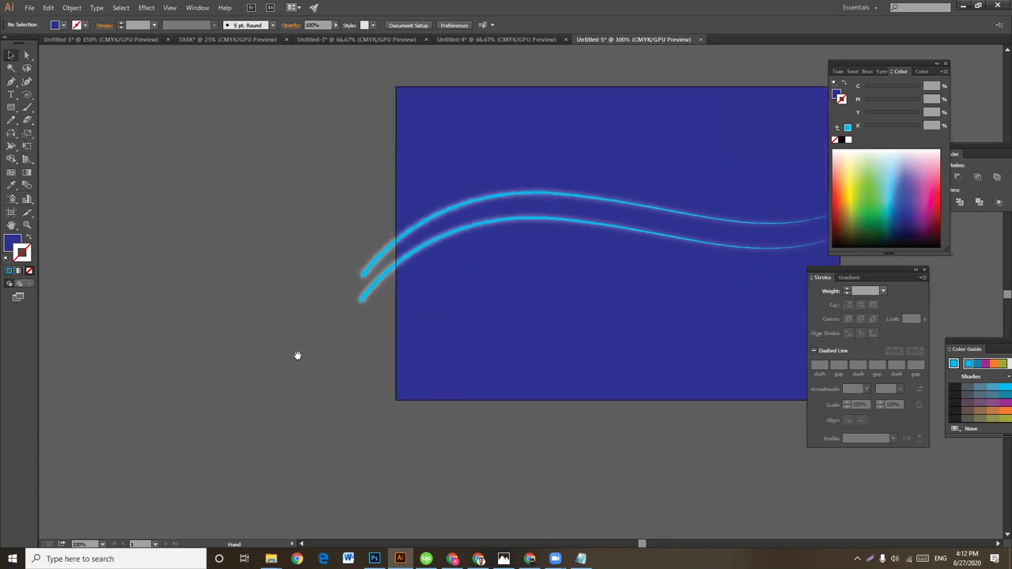
pyautogui.moveTo(195, 302); pyautogui.dragTo(207, 310)
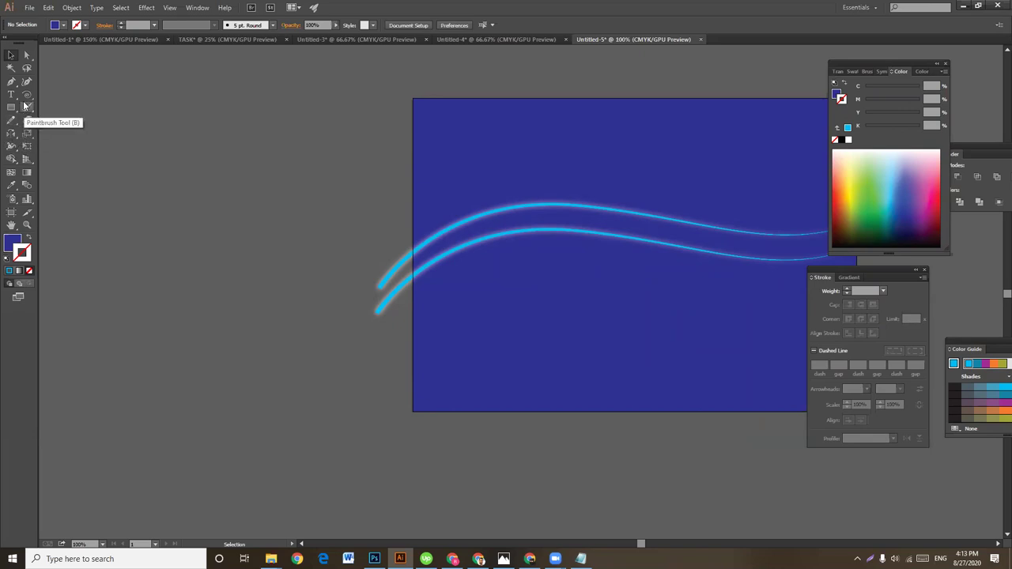
pyautogui.moveTo(11, 81); pyautogui.dragTo(29, 88)
# Step: Draw a two-point curved shape left of the artboard with the Pen tool
pyautogui.click(113, 344)
pyautogui.moveTo(245, 208); pyautogui.dragTo(366, 190)
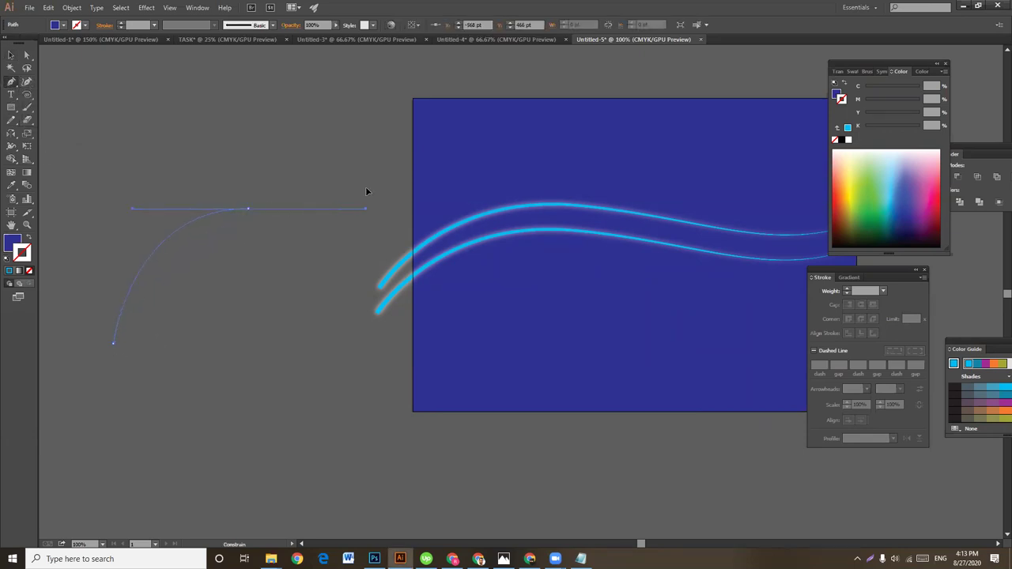
pyautogui.click(248, 209)
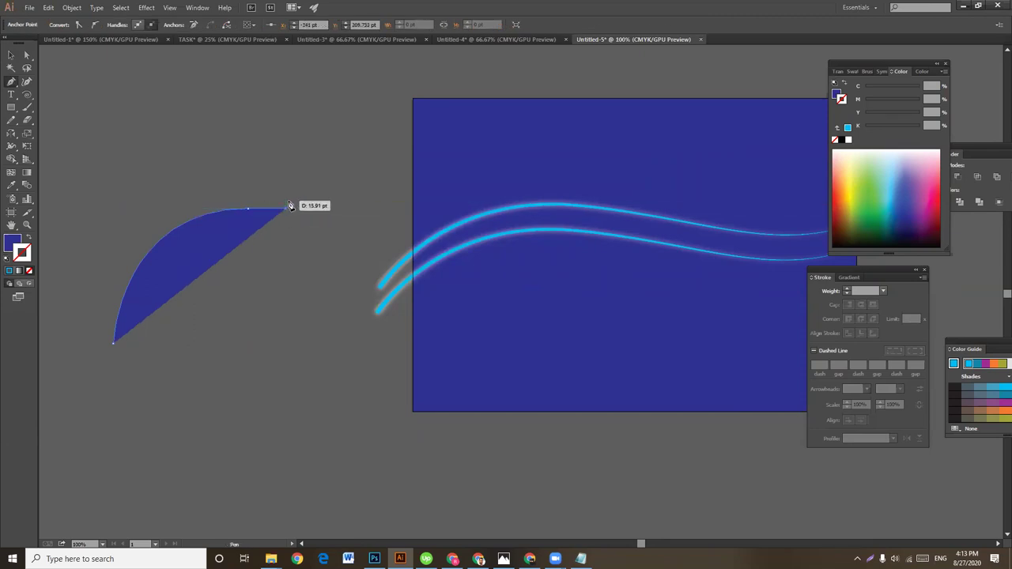
pyautogui.press('ctrl')
pyautogui.keyDown('ctrl'); pyautogui.click(279, 194); pyautogui.keyUp('ctrl')
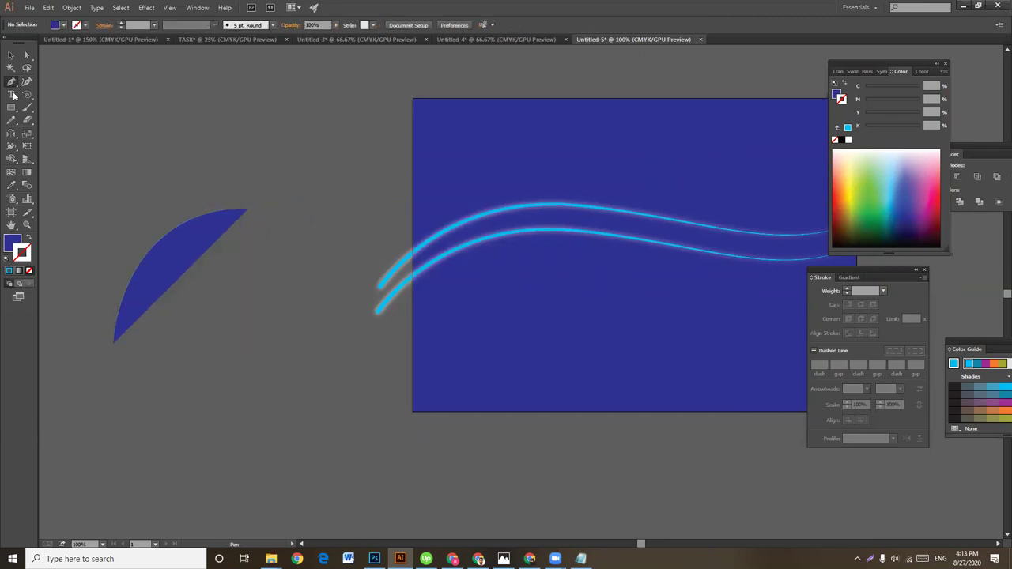
# Step: Swap the shape's fill and stroke so it becomes an unfilled arc with a 2 pt stroke
pyautogui.click(11, 55)
pyautogui.click(163, 261)
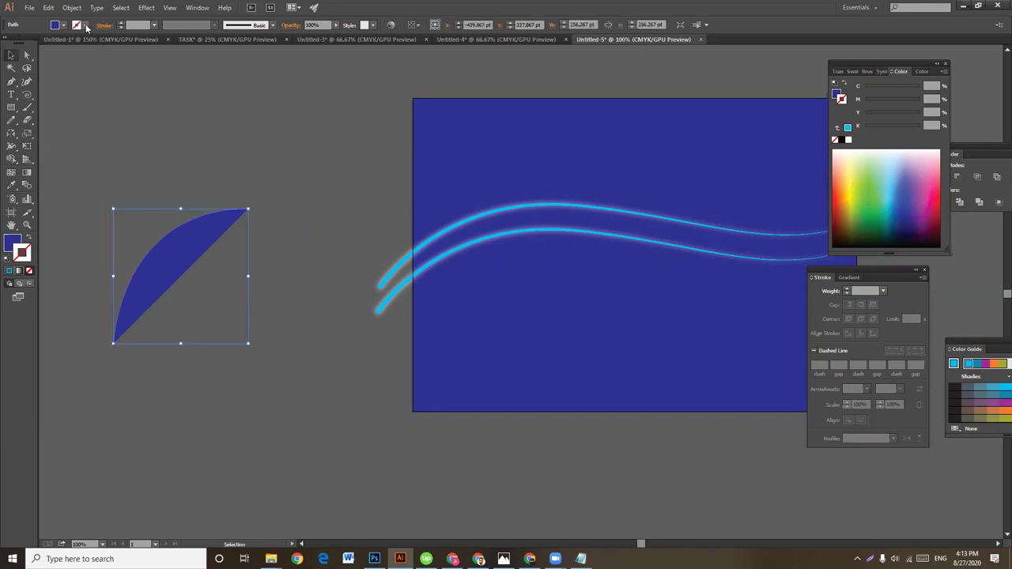
pyautogui.click(29, 237)
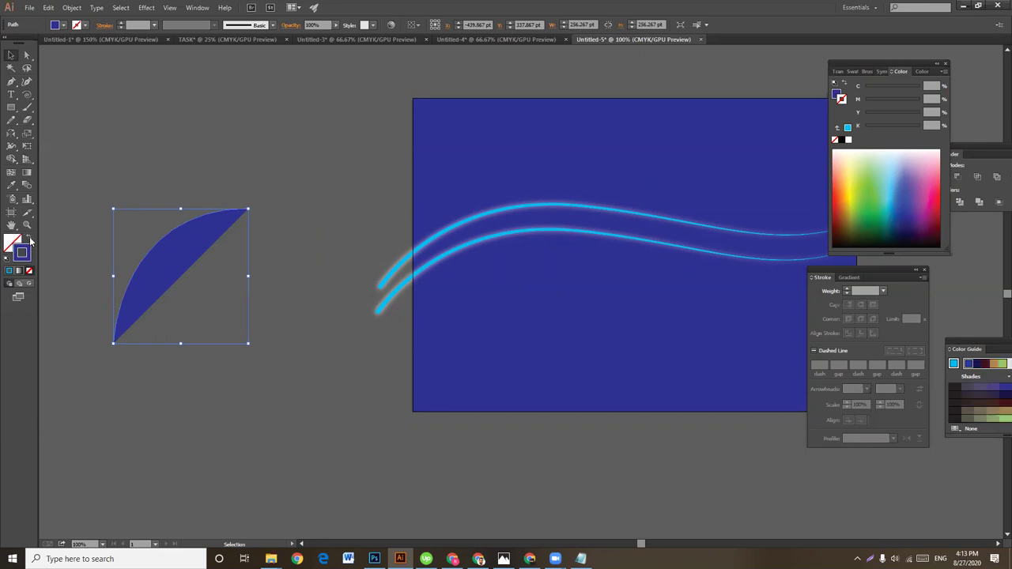
pyautogui.click(241, 178)
pyautogui.click(209, 212)
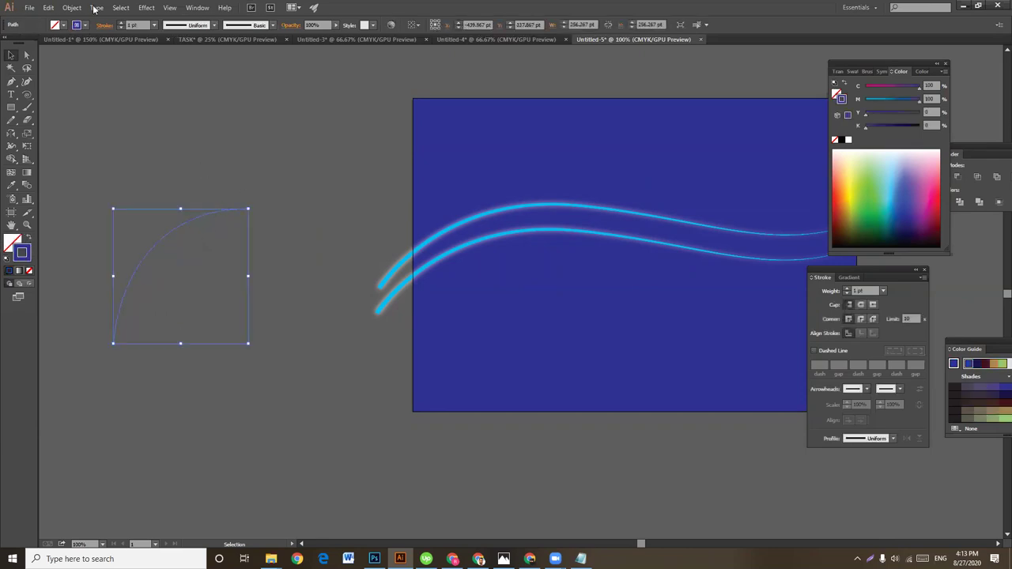
pyautogui.click(121, 22)
pyautogui.click(220, 170)
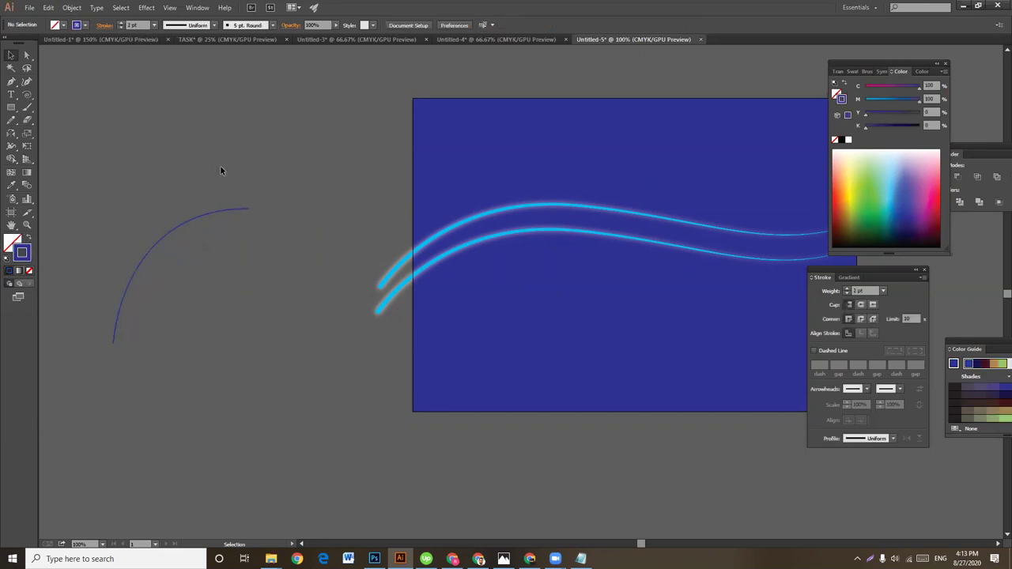
pyautogui.click(224, 210)
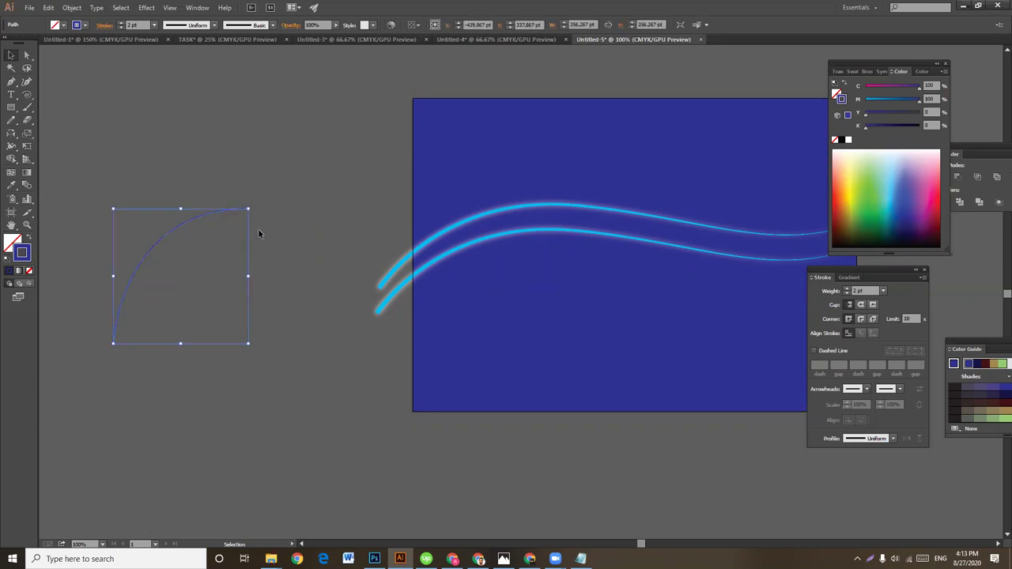
# Step: Reflect a copy of the arc around its bottom anchor to form a leaf
pyautogui.click(11, 133)
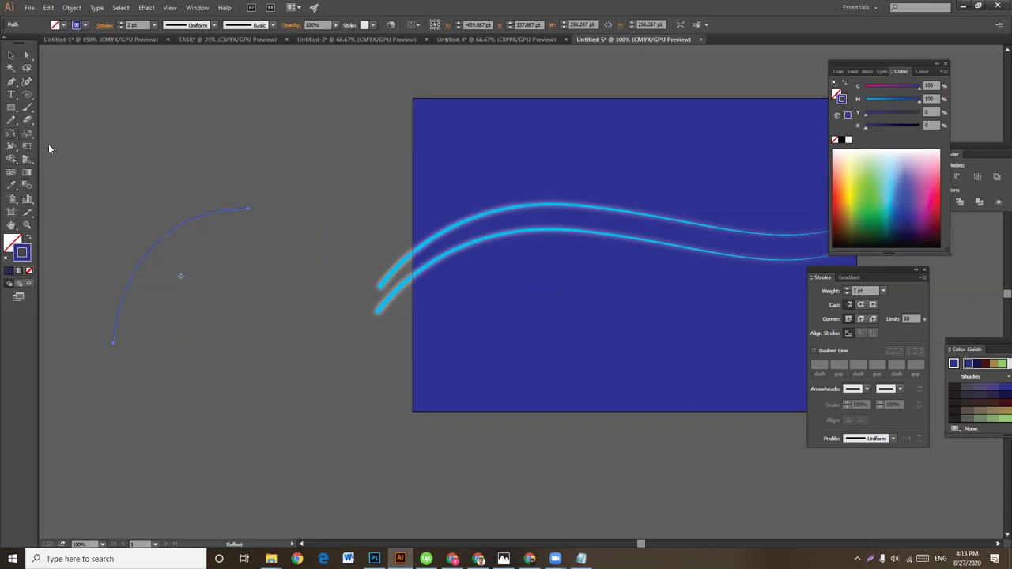
pyautogui.click(112, 341)
pyautogui.moveTo(186, 322); pyautogui.dragTo(158, 210)
pyautogui.press('v')
pyautogui.click(219, 104)
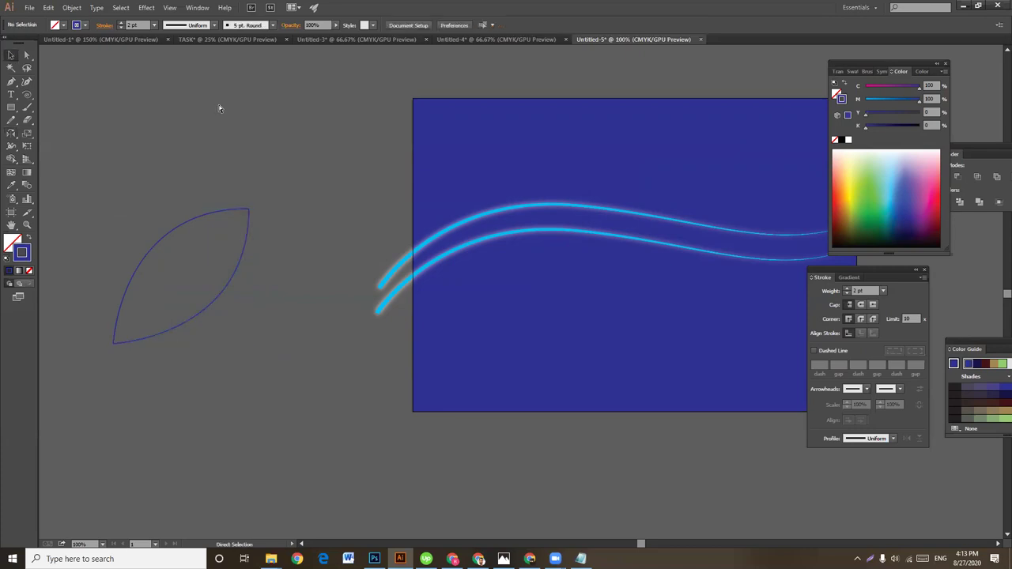
# Step: Zoom in on the leaf and select its individual curves
pyautogui.hotkey('ctrl', '+')
pyautogui.hotkey('ctrl', '+')
pyautogui.hotkey('ctrl', '+')
pyautogui.moveTo(219, 106)
pyautogui.mouseDown()
pyautogui.moveTo(306, 227)
pyautogui.moveTo(600, 245)
pyautogui.moveTo(613, 291)
pyautogui.mouseUp()
pyautogui.click(315, 181)
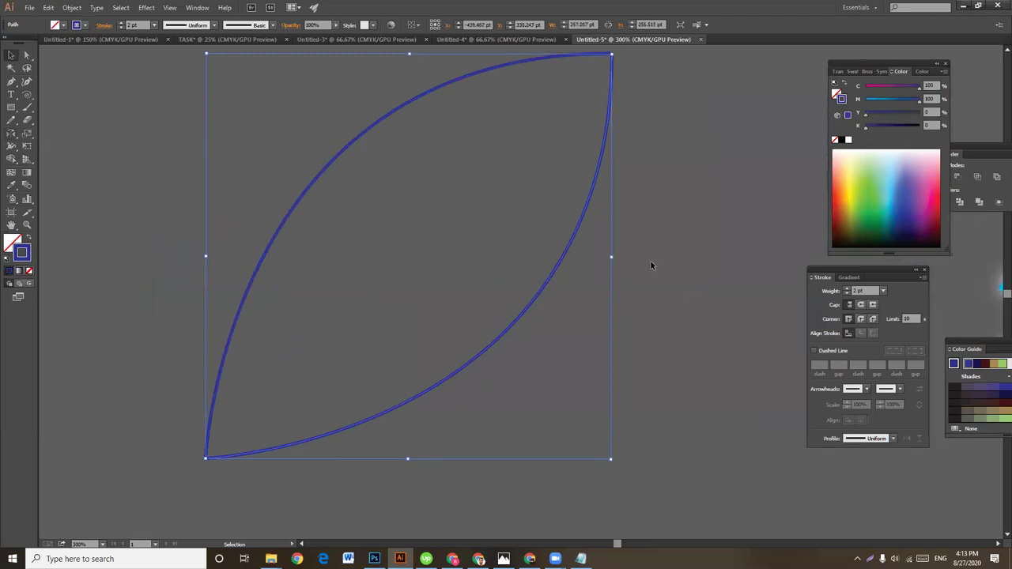
pyautogui.scroll(3, 640, 269)
pyautogui.click(607, 210)
pyautogui.click(603, 210)
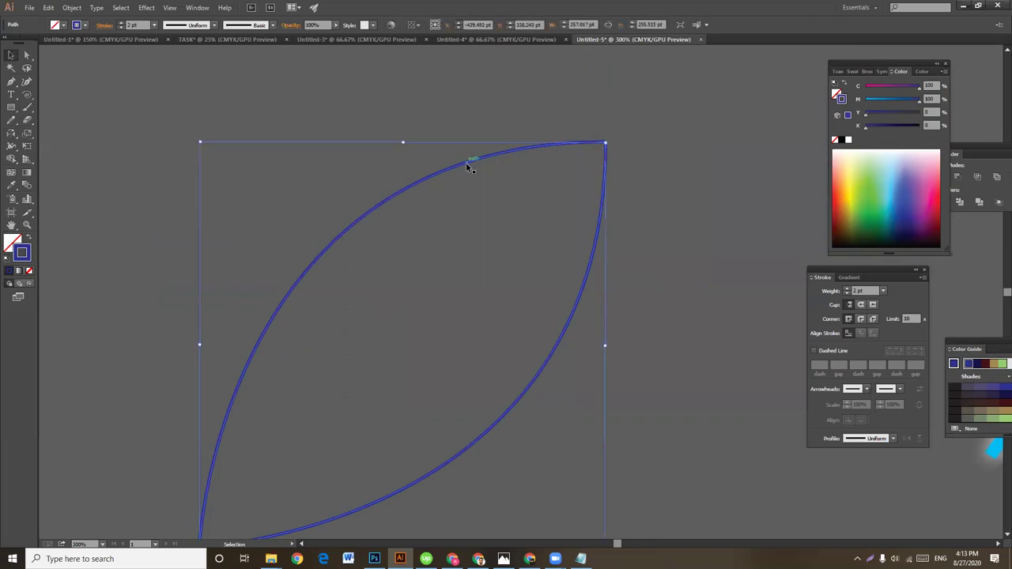
pyautogui.click(640, 201)
pyautogui.click(602, 187)
# Step: In isolation mode, align the right curve's endpoints and join both curves with Ctrl+J
pyautogui.doubleClick(602, 186)
pyautogui.click(661, 220)
pyautogui.click(603, 214)
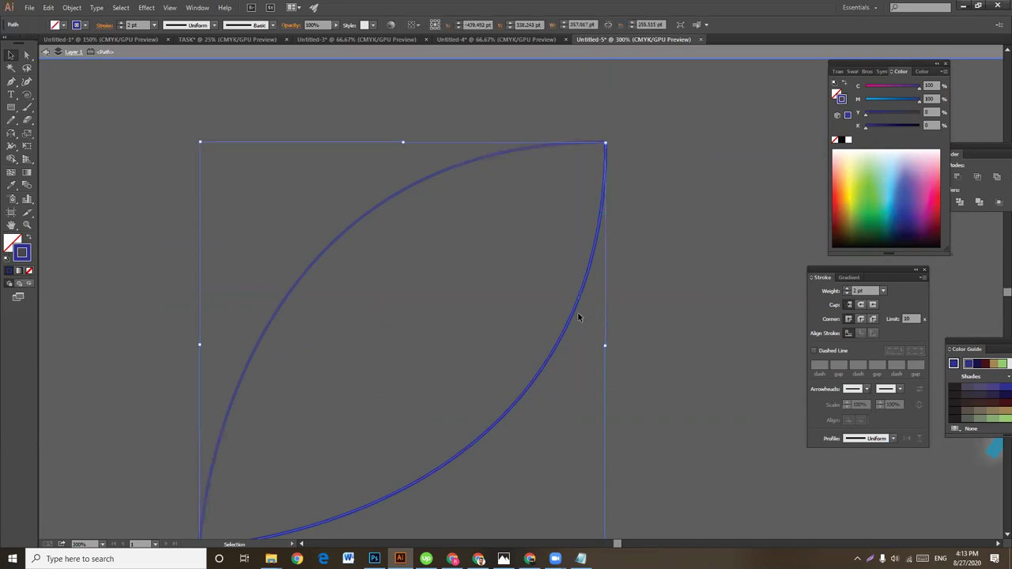
pyautogui.moveTo(578, 317); pyautogui.dragTo(620, 363)
pyautogui.hotkey('ctrl', 'a')
pyautogui.hotkey('ctrl', 'j')
pyautogui.press('Escape')
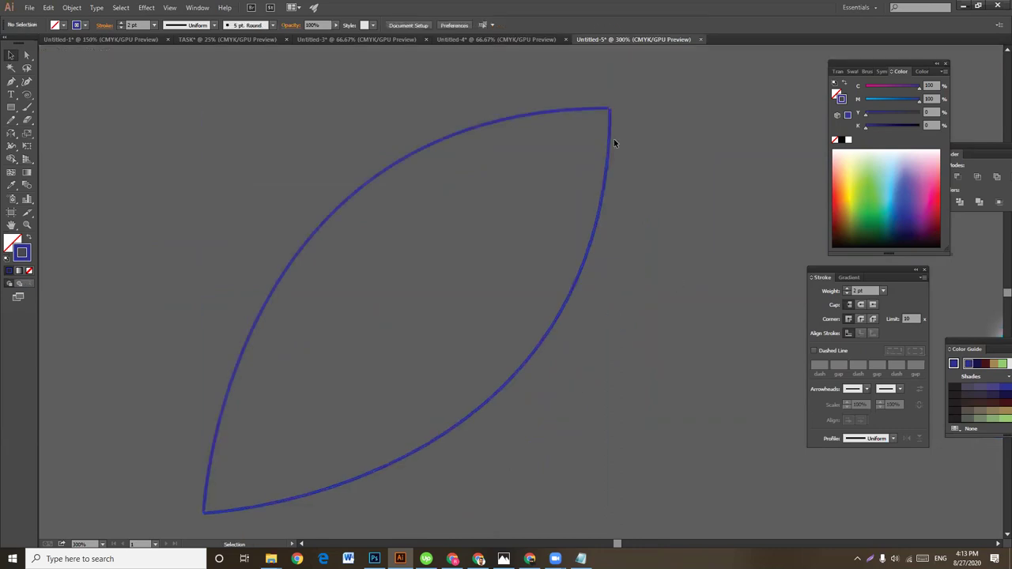
pyautogui.moveTo(644, 162); pyautogui.dragTo(644, 162)
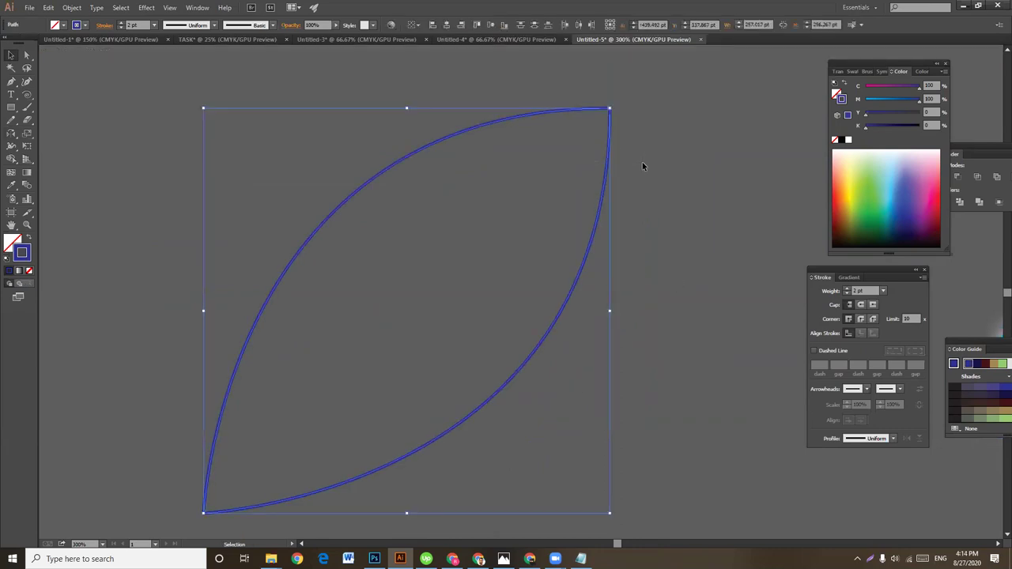
# Step: Cancel the Blend Options dialog and delete the leaf's lower-right curve
pyautogui.doubleClick(27, 188)
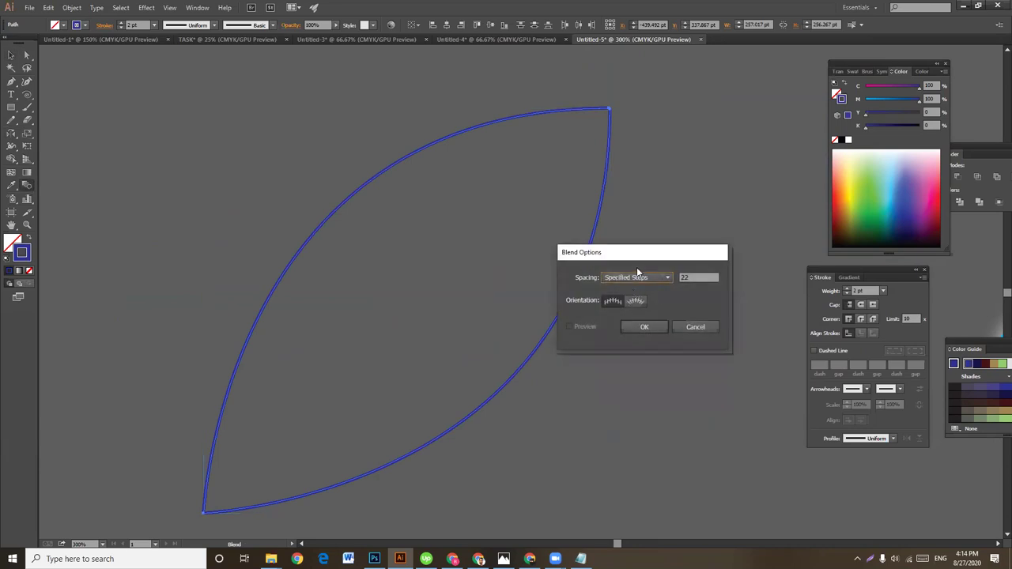
pyautogui.click(697, 327)
pyautogui.click(10, 55)
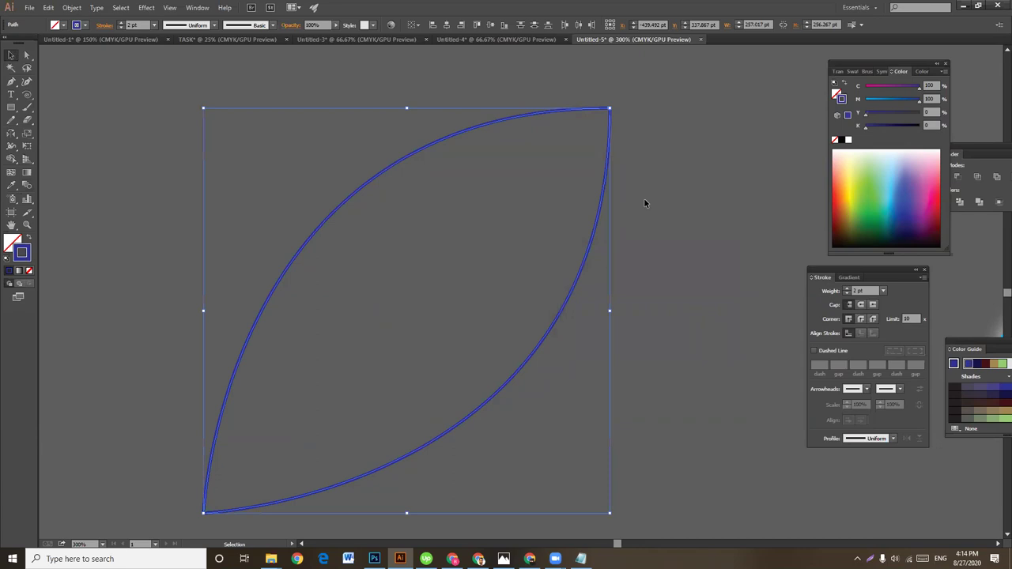
pyautogui.click(672, 208)
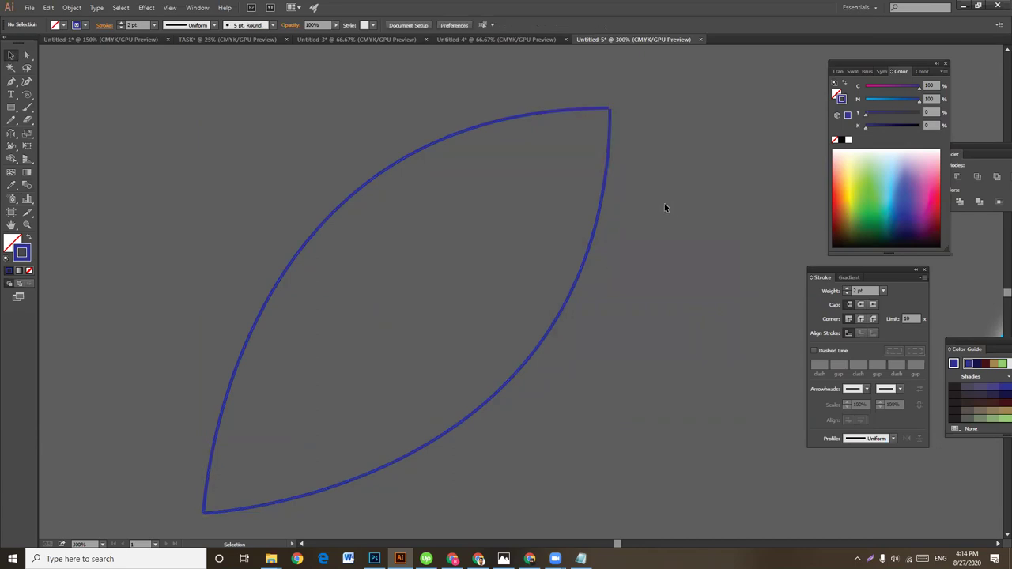
pyautogui.hotkey('ctrl', 'z')
# Step: Reflect a copy of the remaining blue arc around its lower anchor to re-form the leaf
pyautogui.click(249, 402)
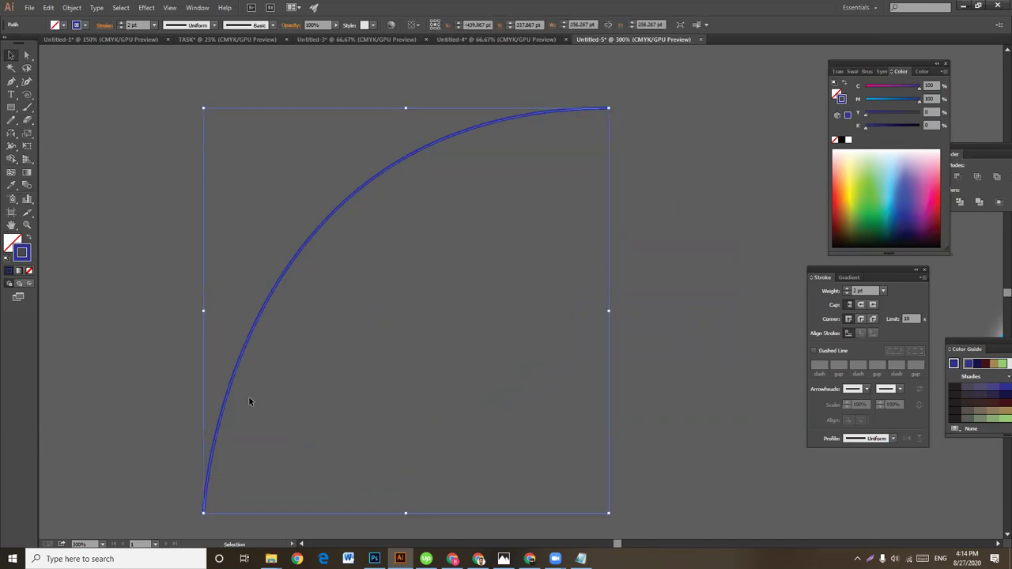
pyautogui.click(11, 134)
pyautogui.moveTo(268, 331); pyautogui.dragTo(268, 269)
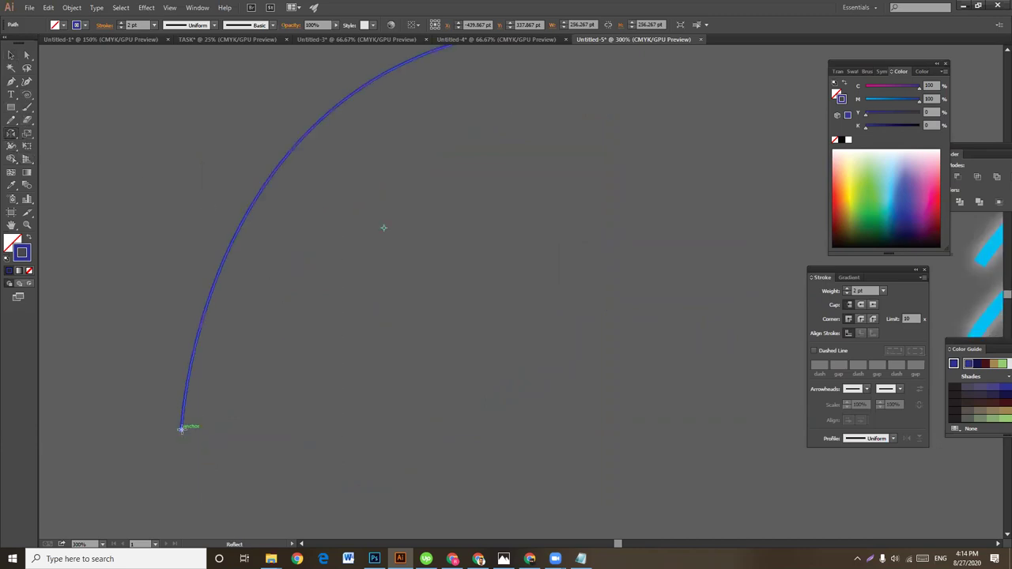
pyautogui.hotkey('ctrl', '-')
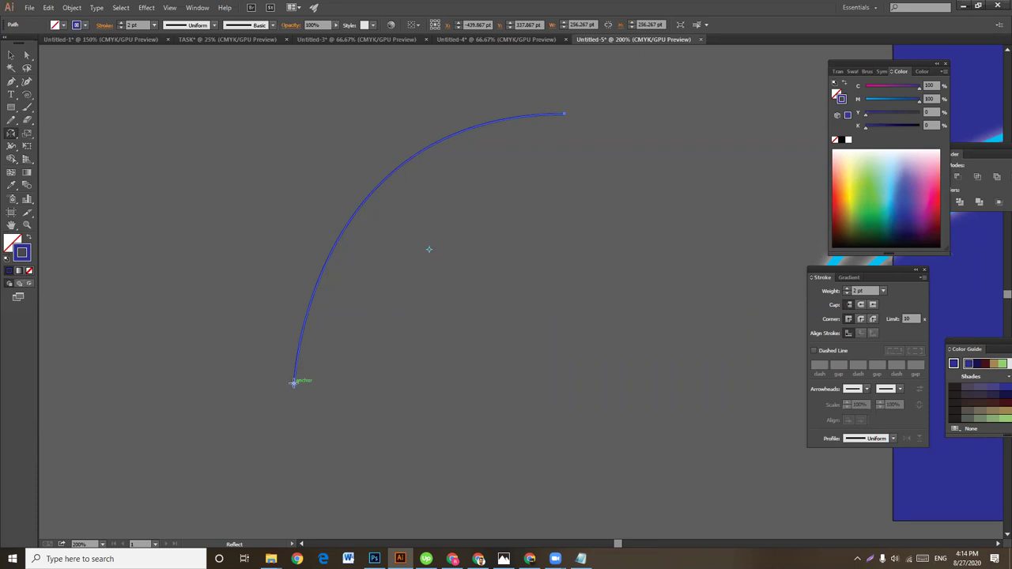
pyautogui.click(310, 383)
pyautogui.moveTo(369, 308); pyautogui.dragTo(280, 200)
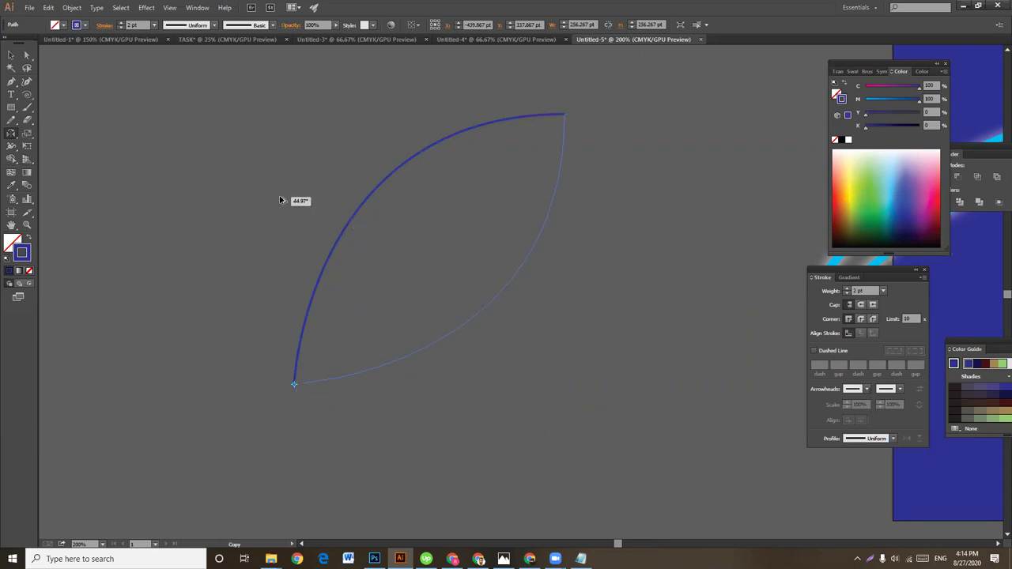
pyautogui.moveTo(280, 197); pyautogui.dragTo(275, 193)
pyautogui.press('v')
# Step: Zoom to 300% and check the two leaf arcs by selecting and deselecting them
pyautogui.click(608, 252)
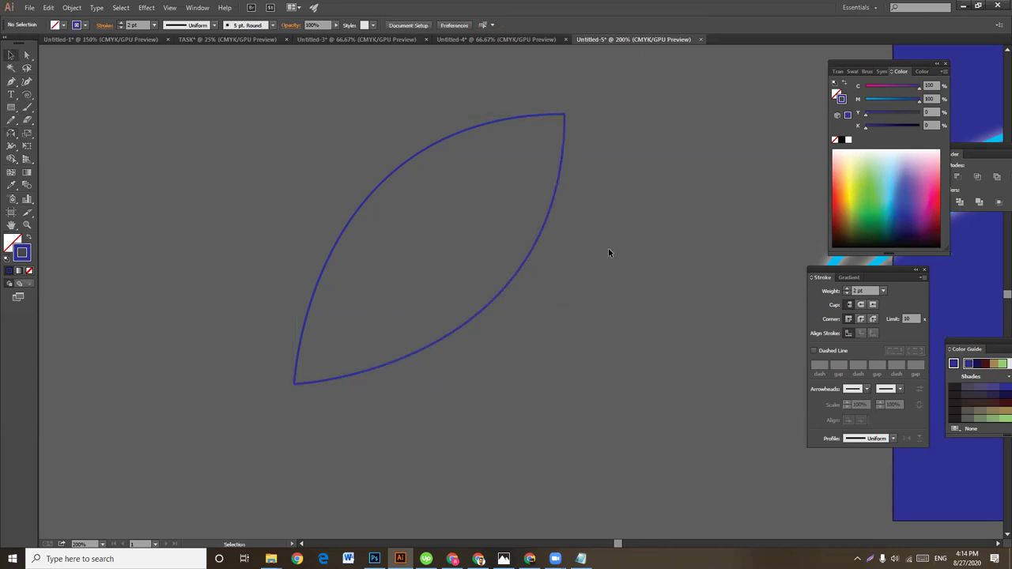
pyautogui.hotkey('ctrl', '=')
pyautogui.scroll(2, 481, 154)
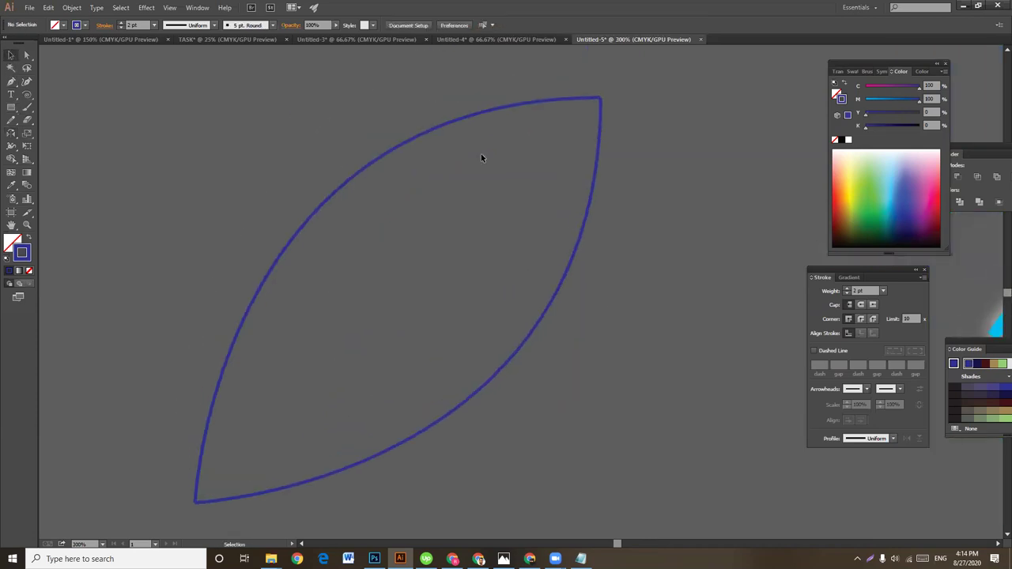
pyautogui.moveTo(486, 104); pyautogui.dragTo(662, 275)
pyautogui.moveTo(538, 124); pyautogui.dragTo(636, 277)
pyautogui.click(587, 276)
# Step: Recolour the right arc's stroke light green
pyautogui.click(571, 262)
pyautogui.click(875, 184)
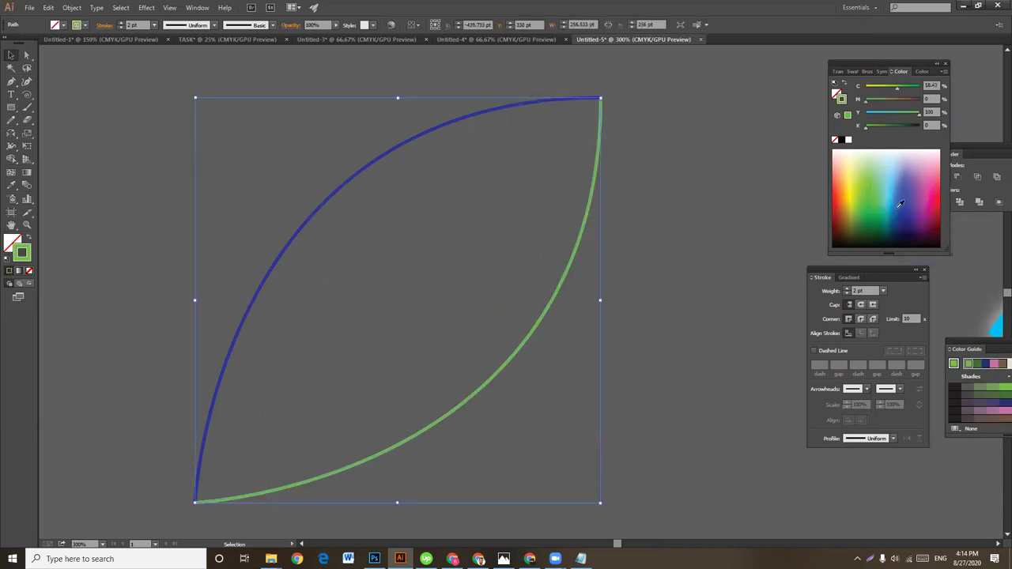
pyautogui.click(865, 189)
pyautogui.click(251, 160)
# Step: Select both arcs and set Blend Options to 15 specified steps
pyautogui.hotkey('ctrl', 'a')
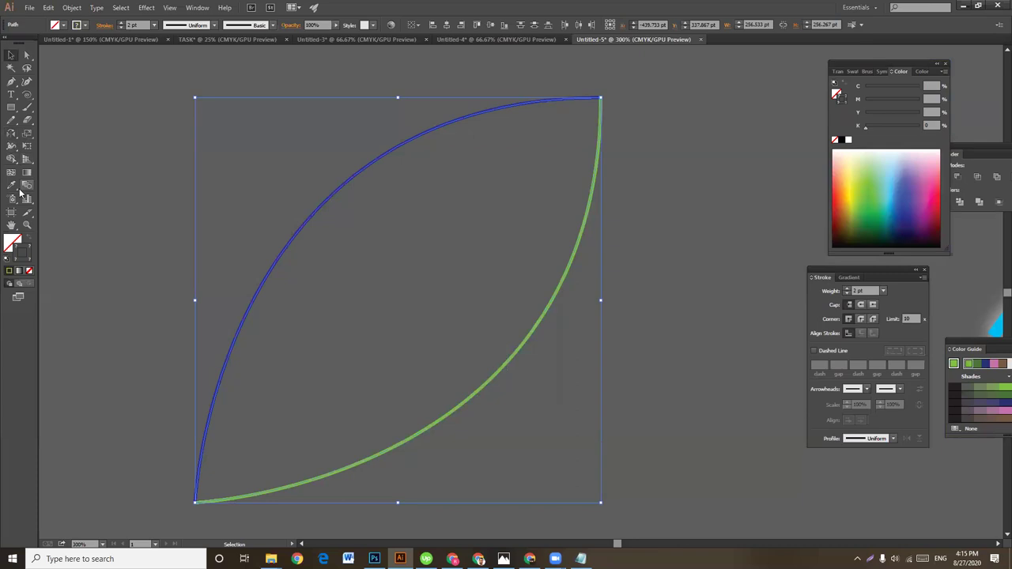
pyautogui.doubleClick(11, 159)
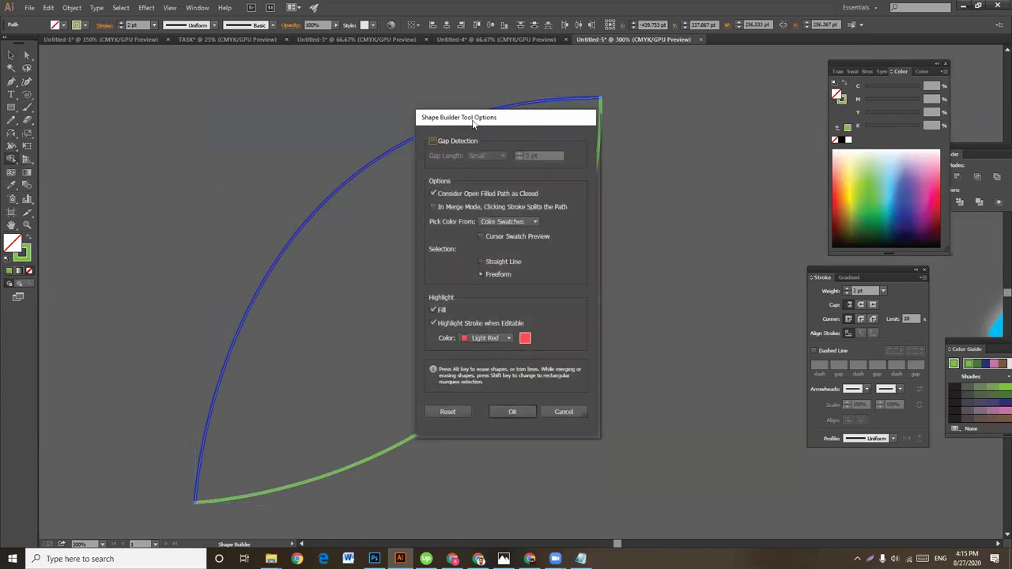
pyautogui.click(571, 411)
pyautogui.doubleClick(27, 187)
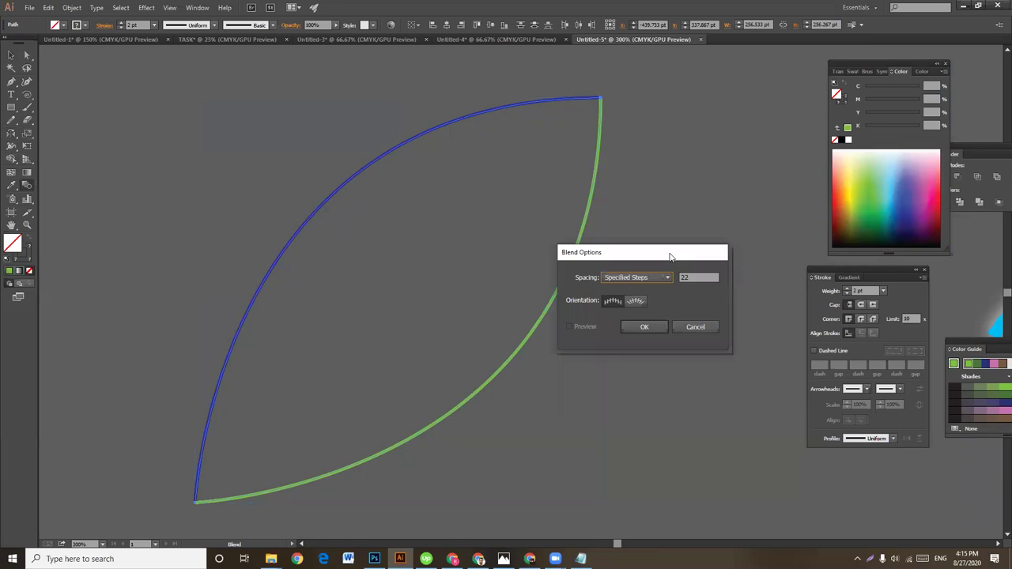
pyautogui.moveTo(670, 257); pyautogui.dragTo(734, 242)
pyautogui.click(763, 266)
pyautogui.write('15')
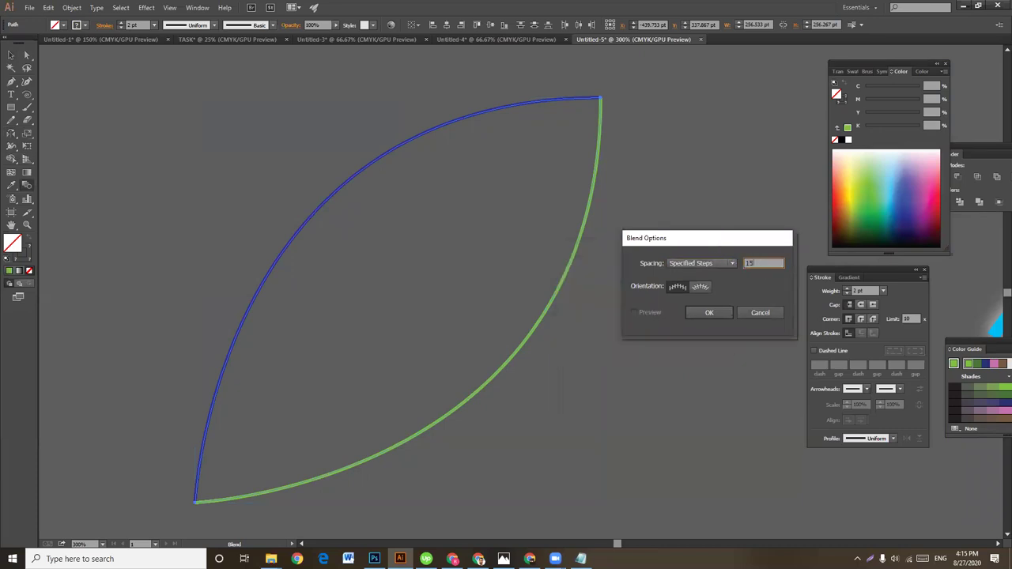
pyautogui.click(745, 314)
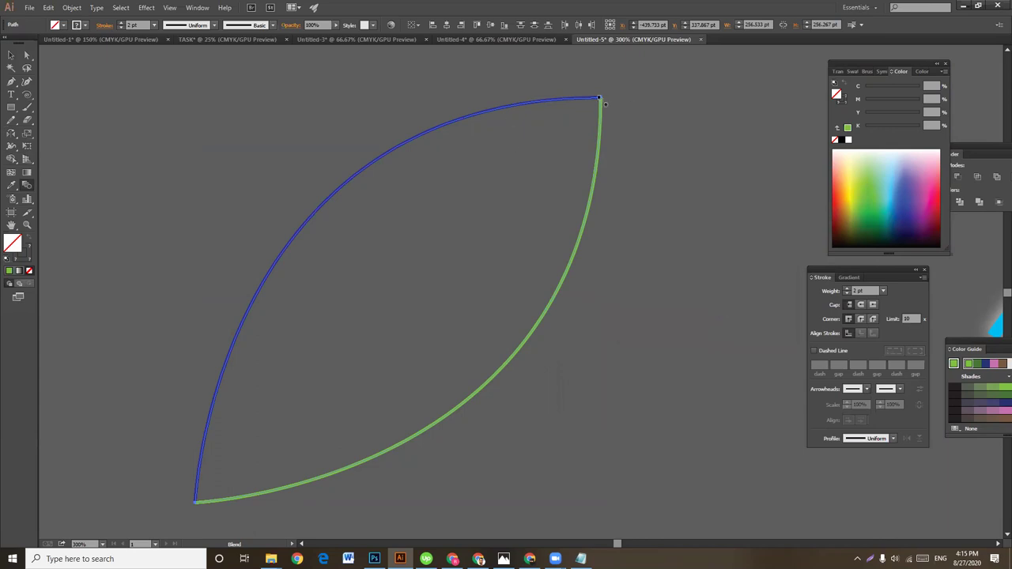
# Step: Blend the blue and green arcs, zoom in on the converging end, then zoom back out
pyautogui.click(201, 507)
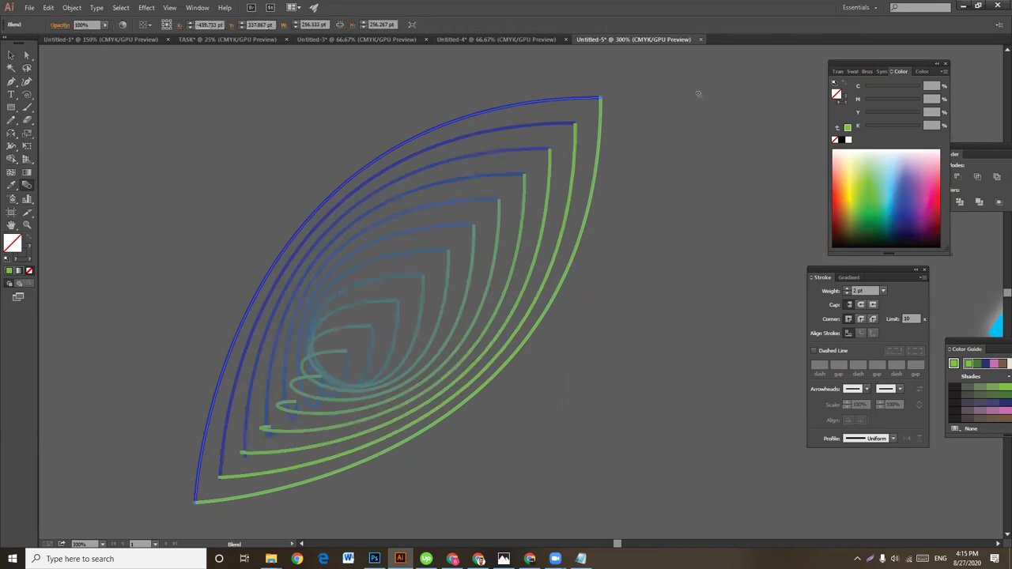
pyautogui.hotkey('ctrl', 'z')
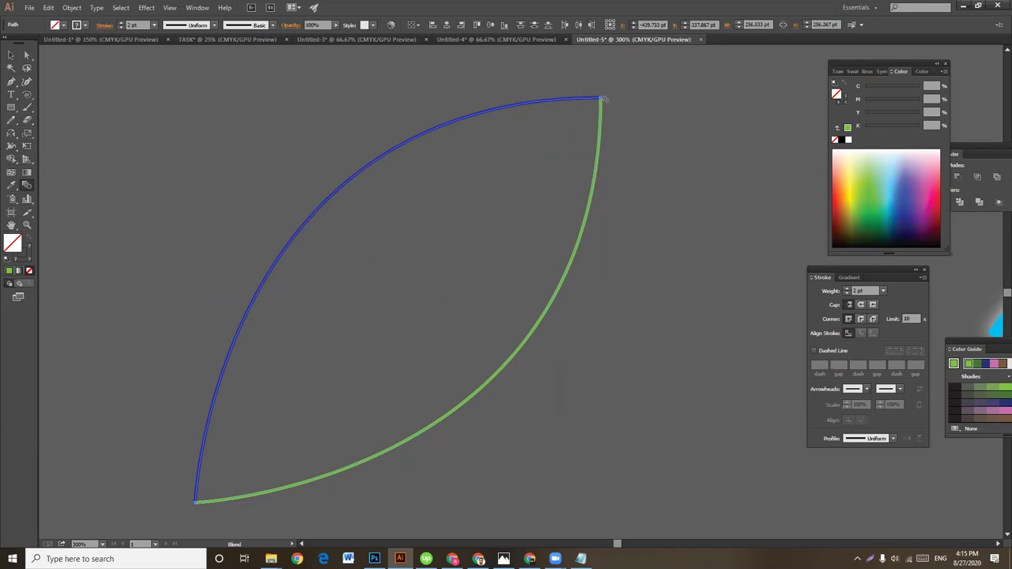
pyautogui.click(600, 99)
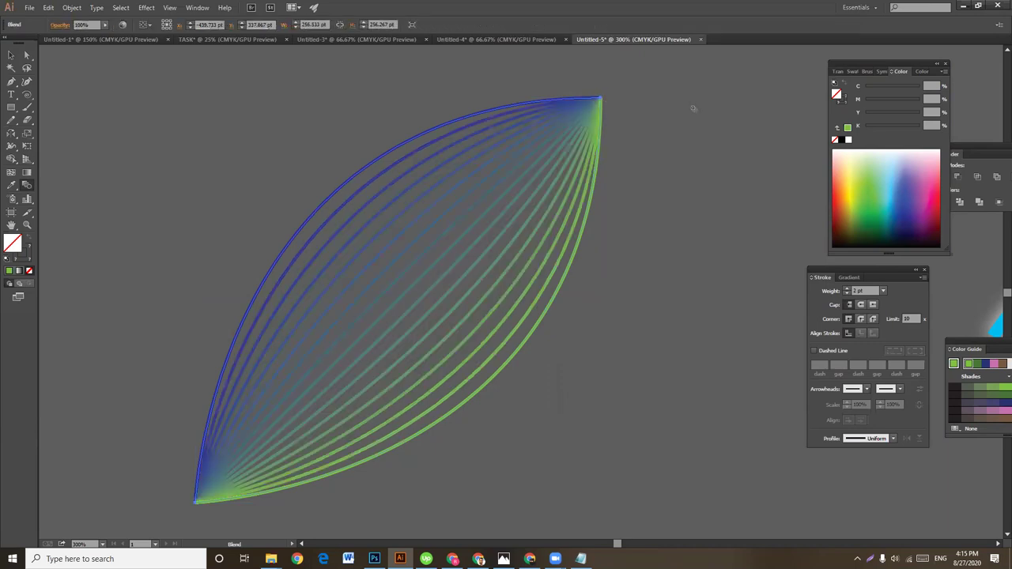
pyautogui.hotkey('ctrl', '+')
pyautogui.hotkey('ctrl', '+')
pyautogui.hotkey('ctrl', '+')
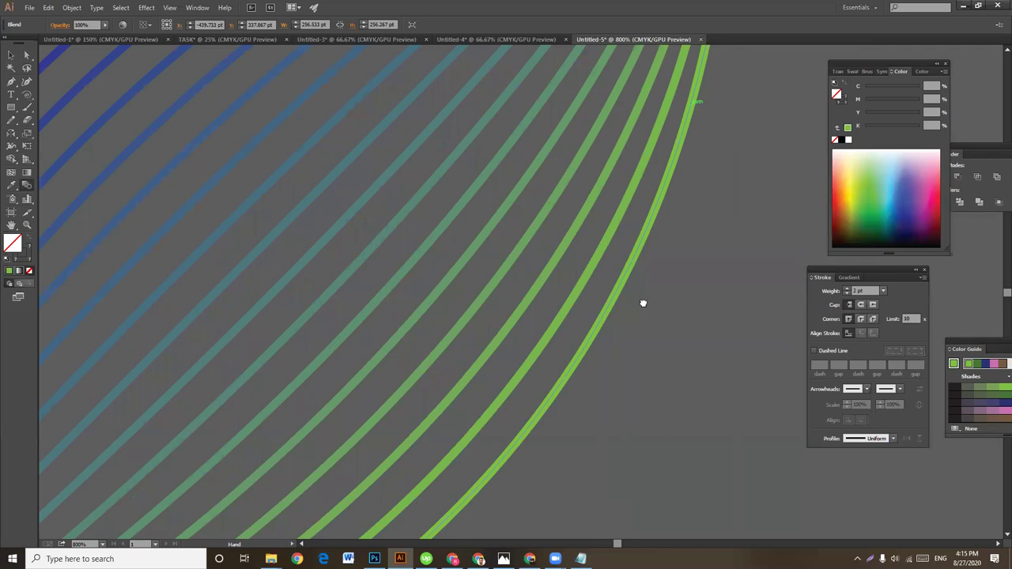
pyautogui.scroll(5, 643, 303)
pyautogui.hotkey('ctrl', '-')
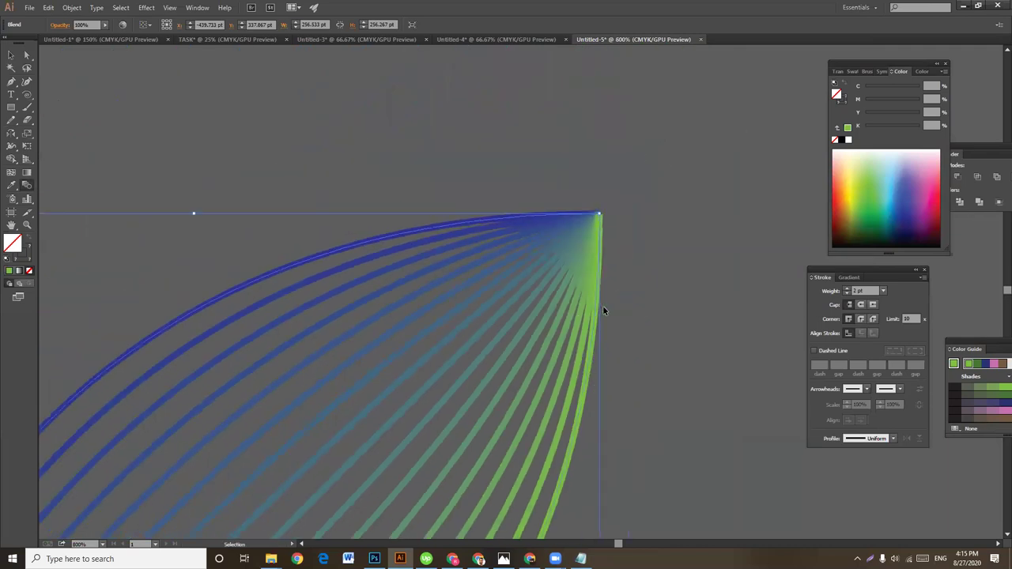
pyautogui.hotkey('ctrl', '-')
pyautogui.hotkey('ctrl', '-')
pyautogui.hotkey('ctrl', '-')
pyautogui.hotkey('ctrl', '-')
pyautogui.hotkey('ctrl', '-')
# Step: Select and then deselect the finished blend
pyautogui.click(11, 55)
pyautogui.click(408, 217)
pyautogui.click(431, 294)
pyautogui.click(580, 393)
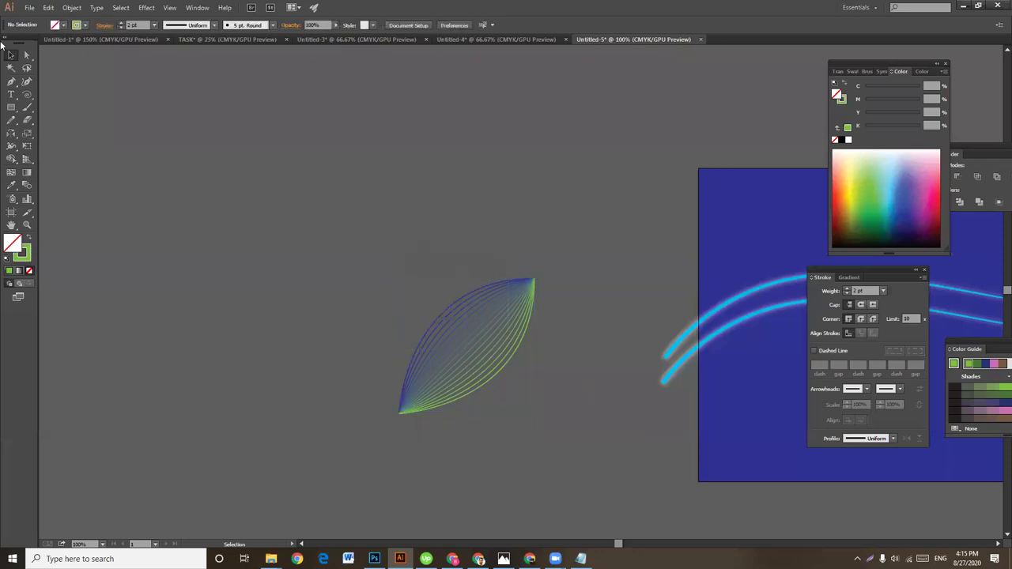
# Step: Draw a green S-curve with the Pen from lower left to upper right
pyautogui.click(12, 81)
pyautogui.click(99, 184)
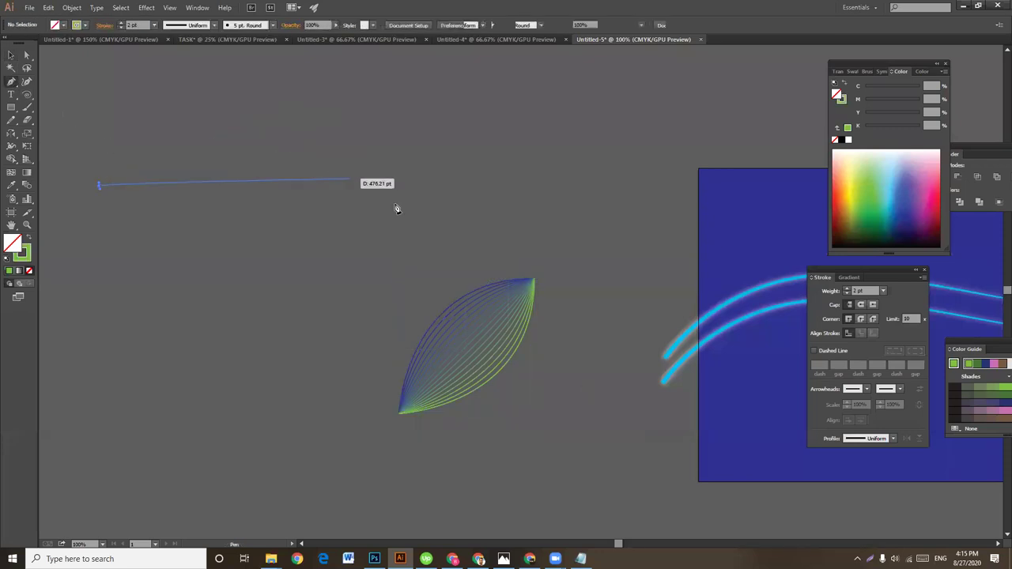
pyautogui.moveTo(411, 257); pyautogui.dragTo(636, 176)
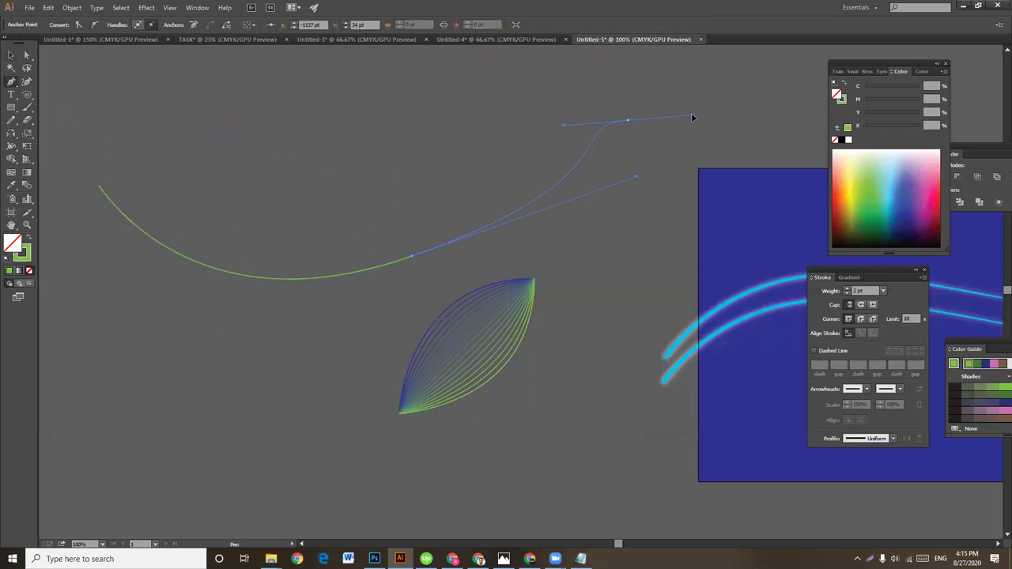
pyautogui.hotkey('ctrl', 'z')
pyautogui.hotkey('ctrl', 'z')
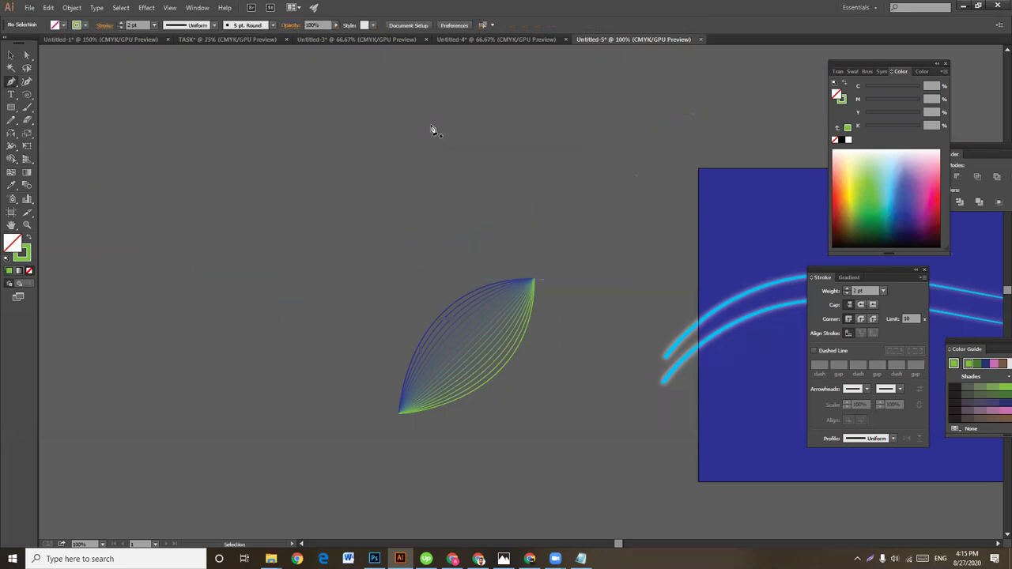
pyautogui.click(147, 392)
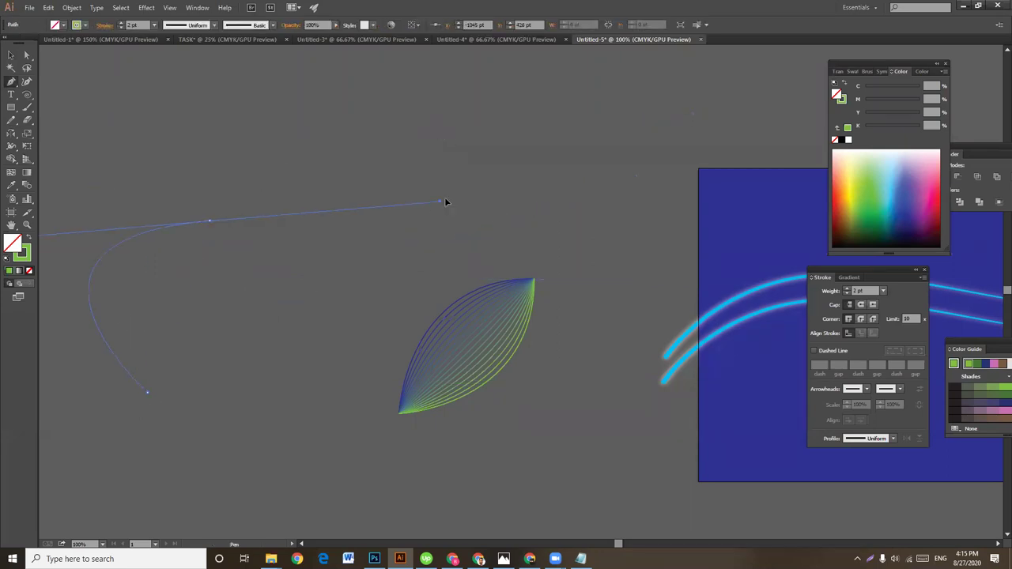
pyautogui.moveTo(277, 241); pyautogui.dragTo(419, 214)
pyautogui.moveTo(509, 169); pyautogui.dragTo(524, 165)
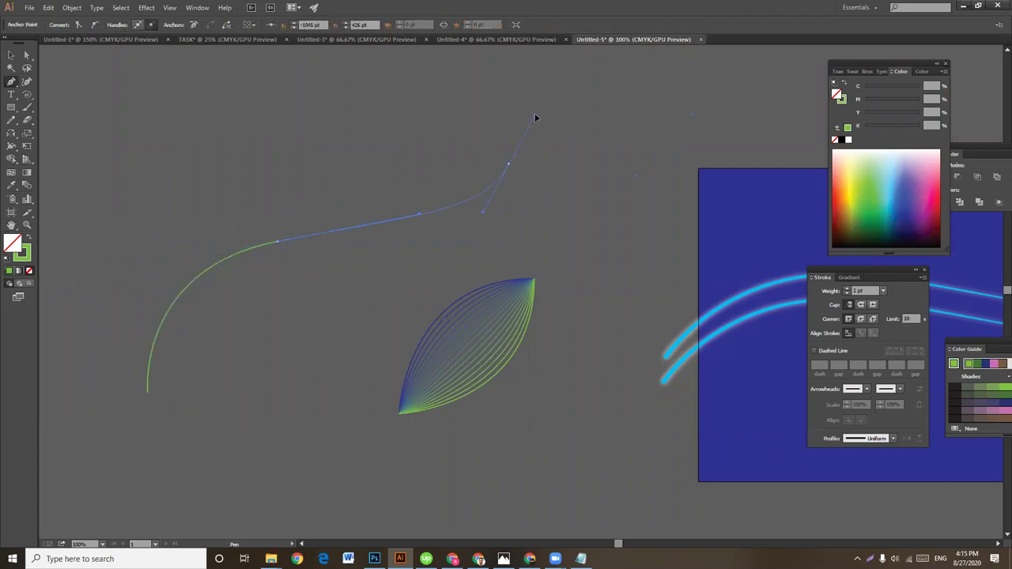
pyautogui.keyDown('ctrl'); pyautogui.click(545, 176); pyautogui.keyUp('ctrl')
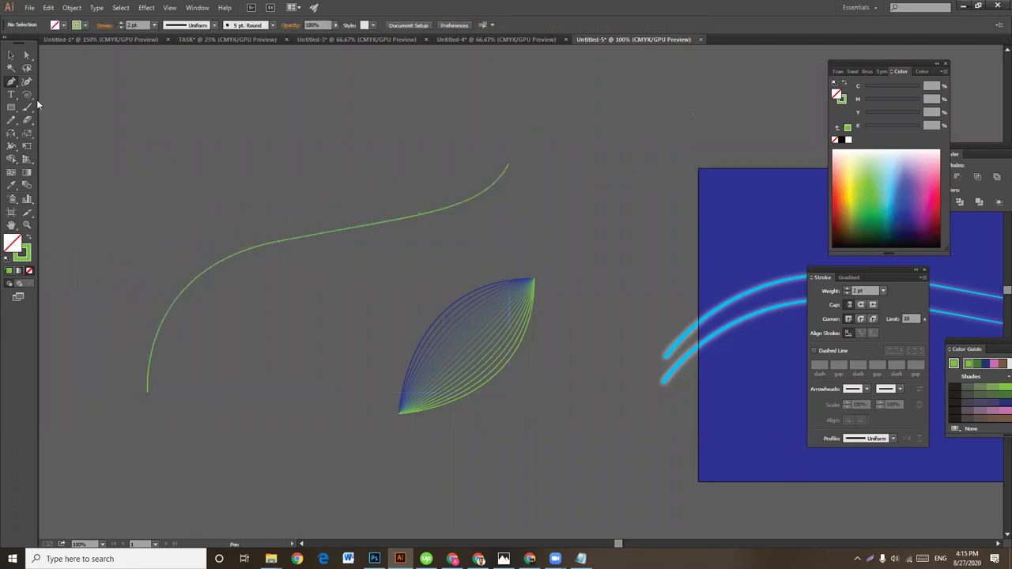
# Step: Draw a second Pen curve from upper left down and back up, crossing the S-curve
pyautogui.click(95, 147)
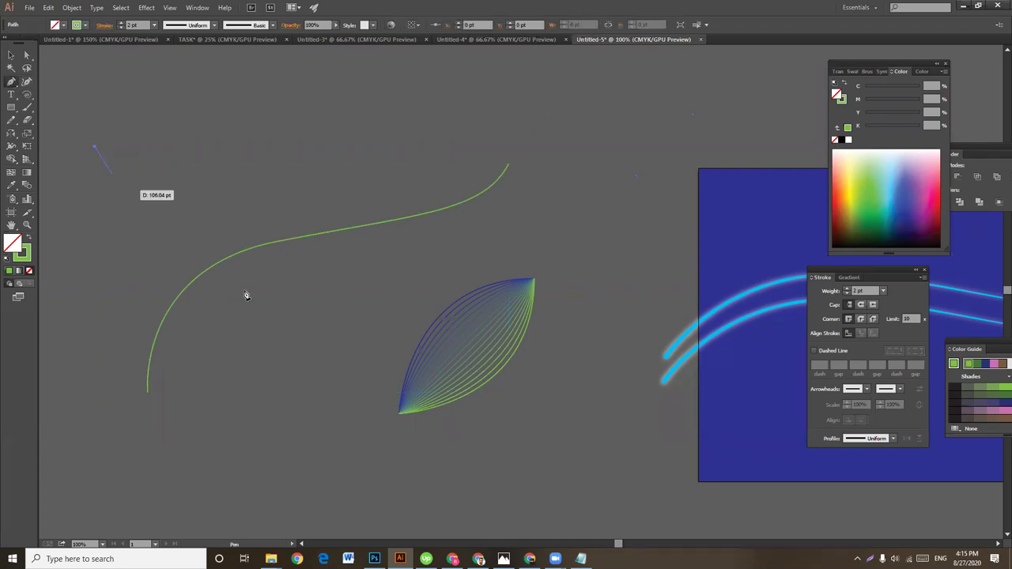
pyautogui.moveTo(293, 326)
pyautogui.mouseDown()
pyautogui.moveTo(378, 326)
pyautogui.moveTo(426, 312)
pyautogui.mouseUp()
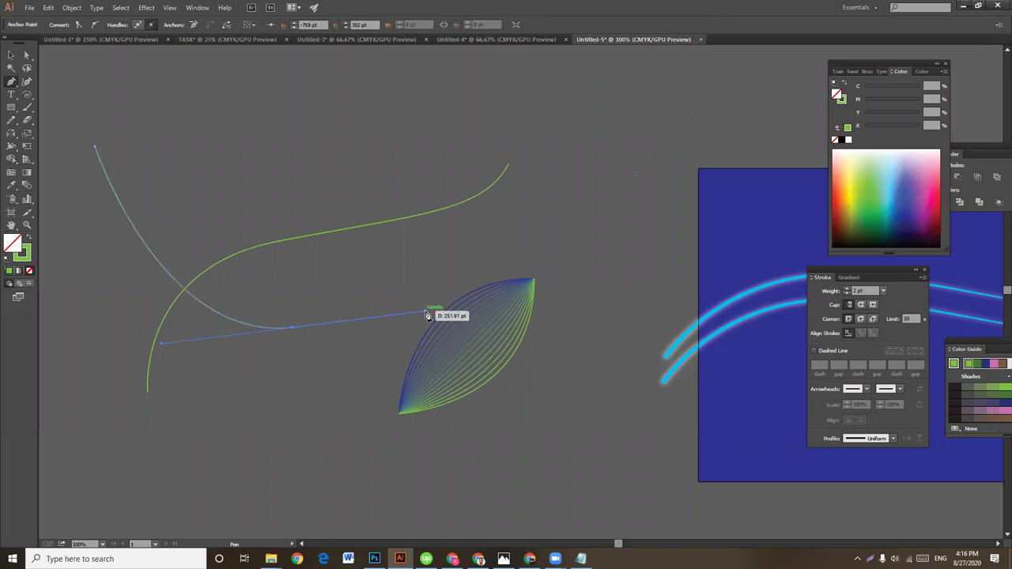
pyautogui.moveTo(412, 125); pyautogui.dragTo(461, 95)
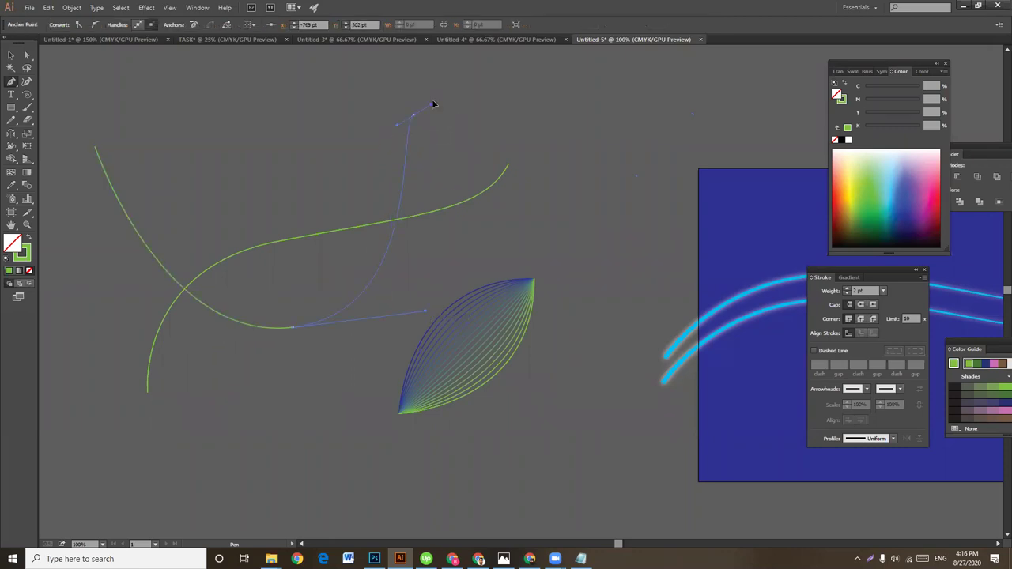
pyautogui.keyDown('ctrl'); pyautogui.click(462, 128); pyautogui.keyUp('ctrl')
pyautogui.press('v')
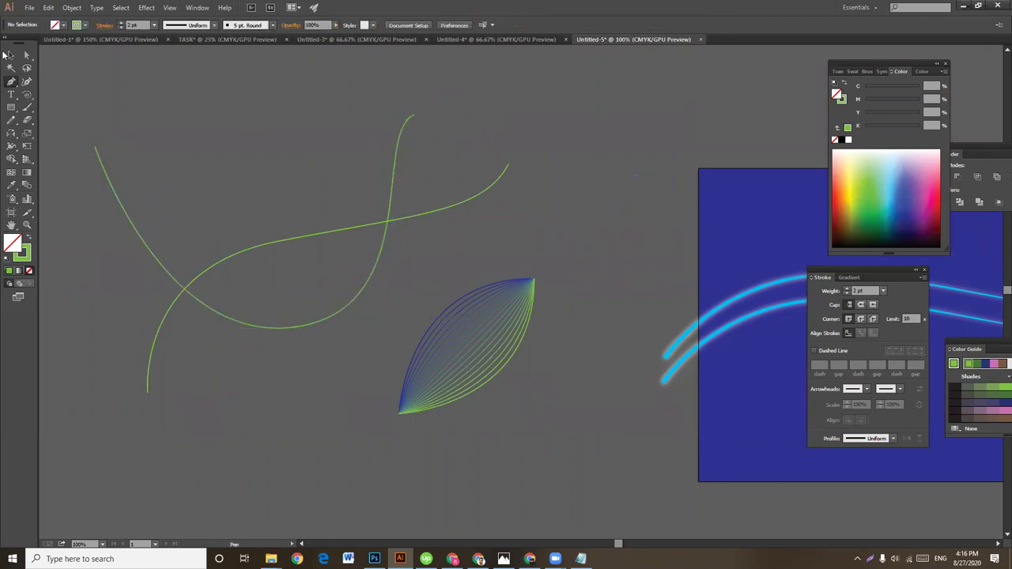
# Step: Blend the two crossing green curves with 20 specified steps into a twisting fan
pyautogui.click(137, 231)
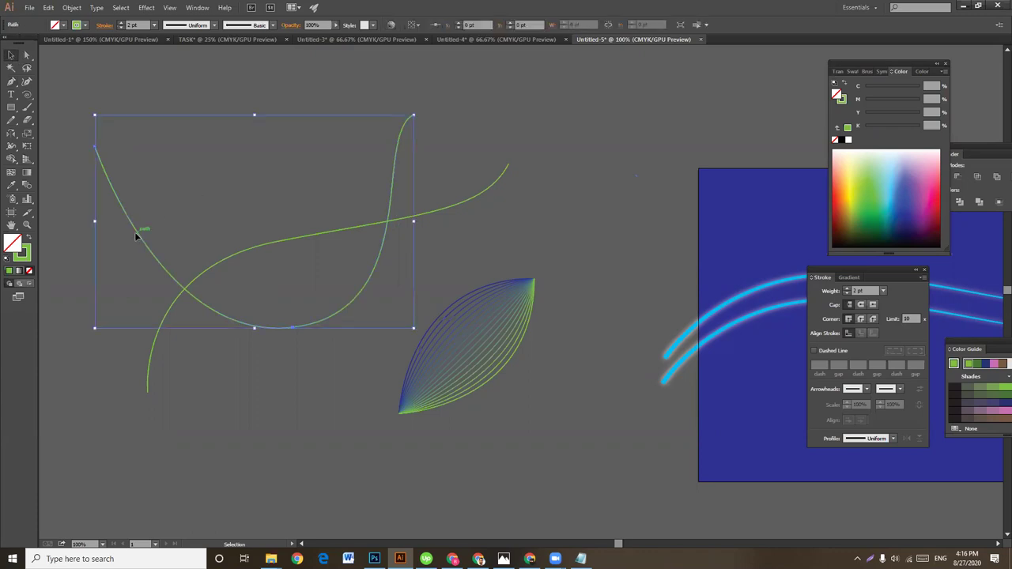
pyautogui.keyDown('shift'); pyautogui.click(150, 366); pyautogui.keyUp('shift')
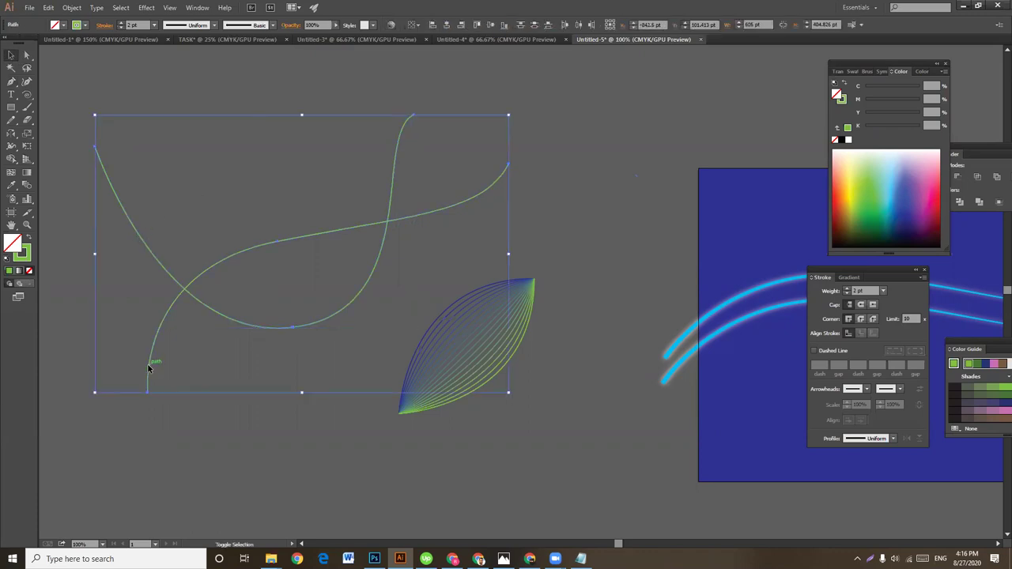
pyautogui.doubleClick(26, 185)
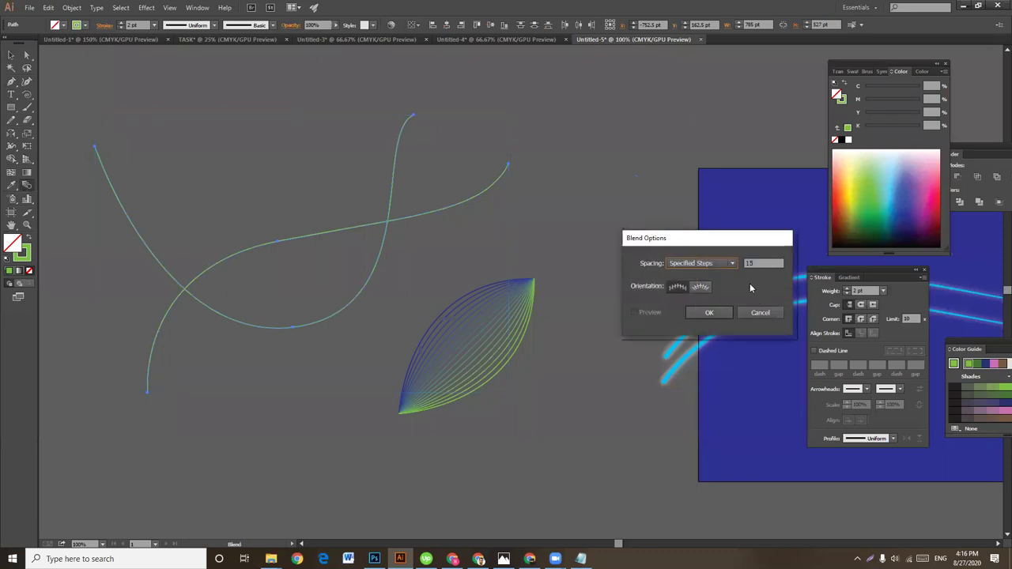
pyautogui.doubleClick(755, 263)
pyautogui.write('20')
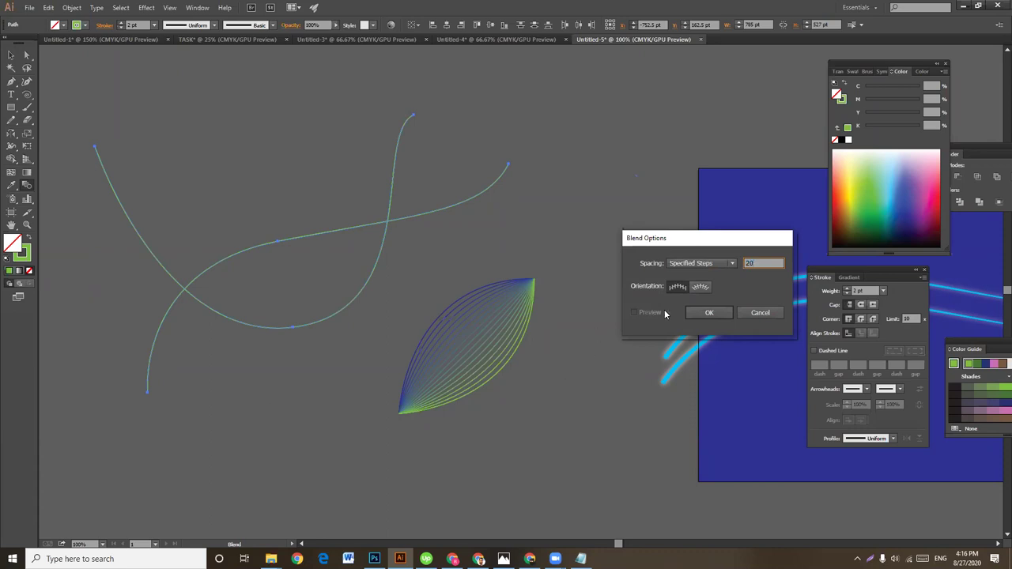
pyautogui.click(709, 313)
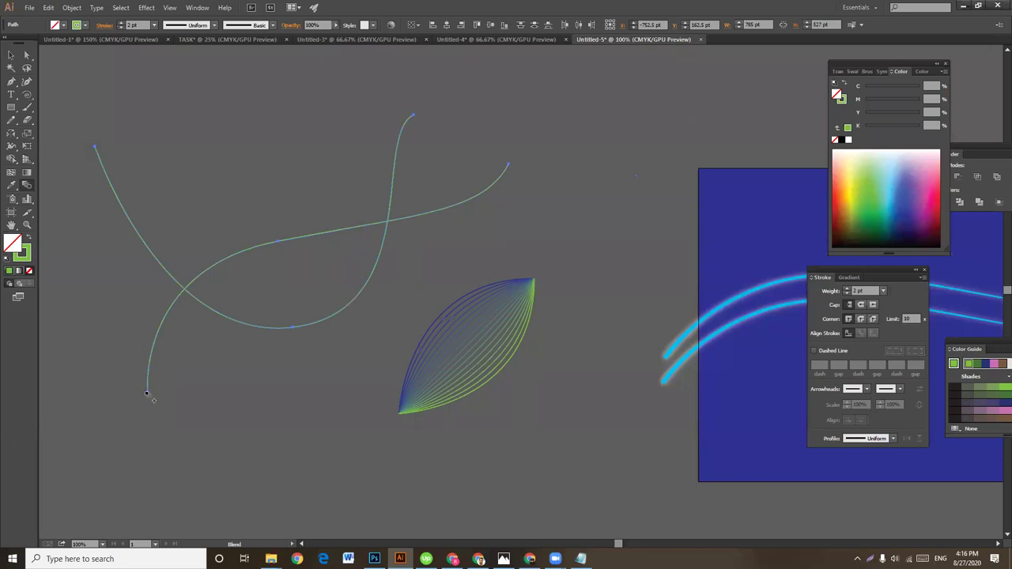
pyautogui.click(146, 393)
pyautogui.press('v')
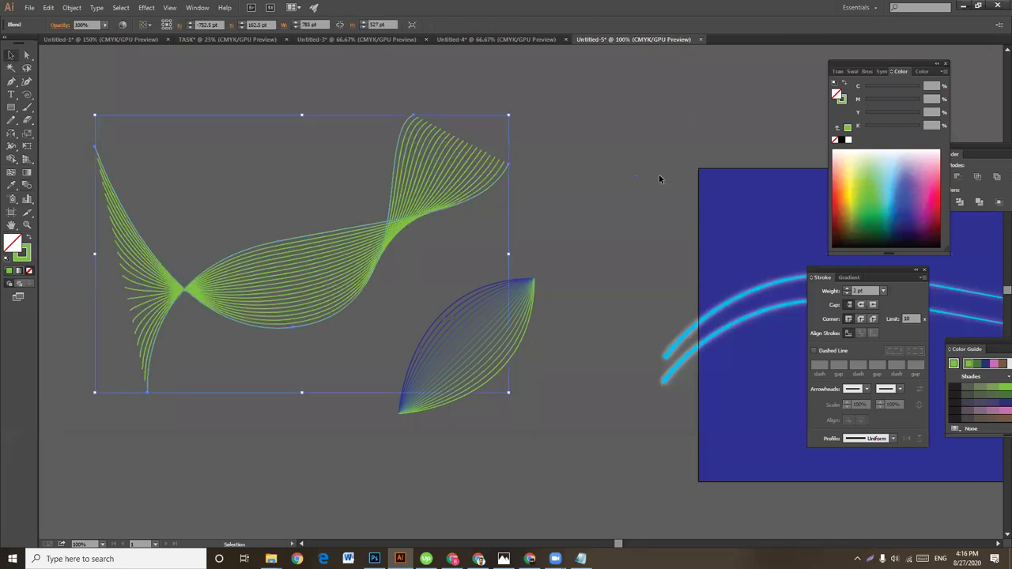
pyautogui.click(660, 175)
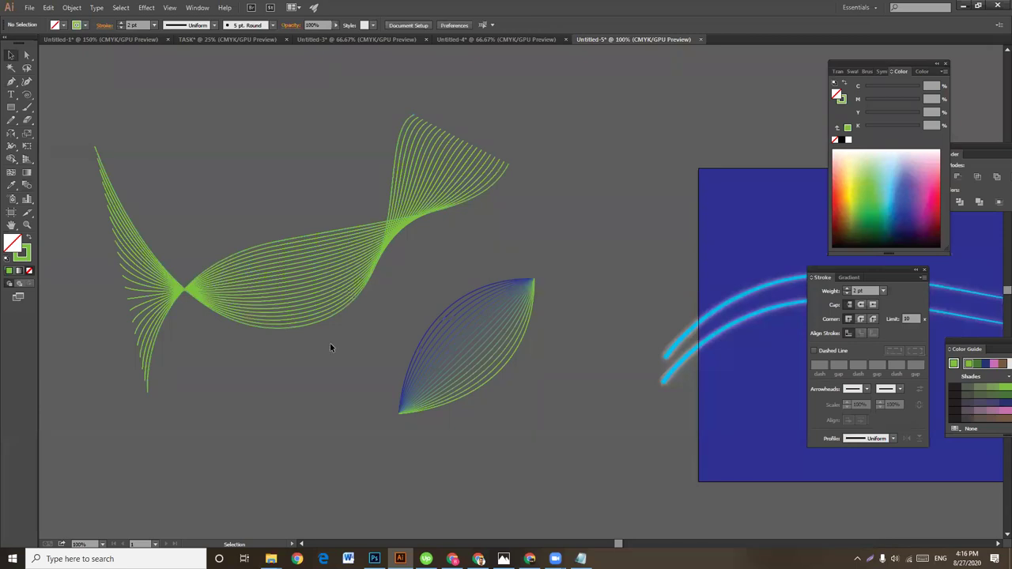
# Step: Pan to the empty space below and draw a green wavy Pen curve
pyautogui.moveTo(342, 338); pyautogui.dragTo(523, 196)
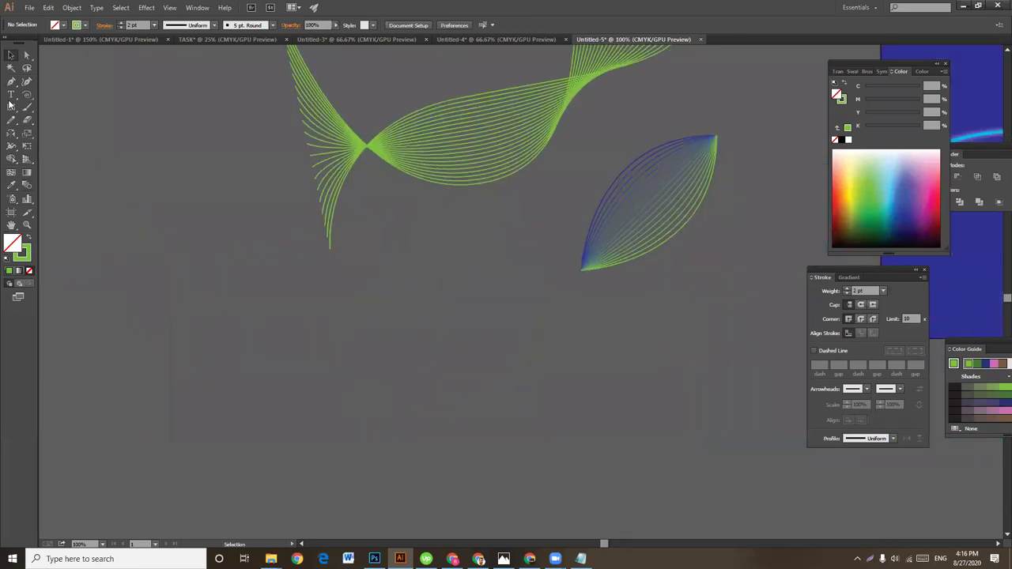
pyautogui.click(11, 82)
pyautogui.click(103, 373)
pyautogui.moveTo(402, 349); pyautogui.dragTo(573, 420)
pyautogui.click(644, 360)
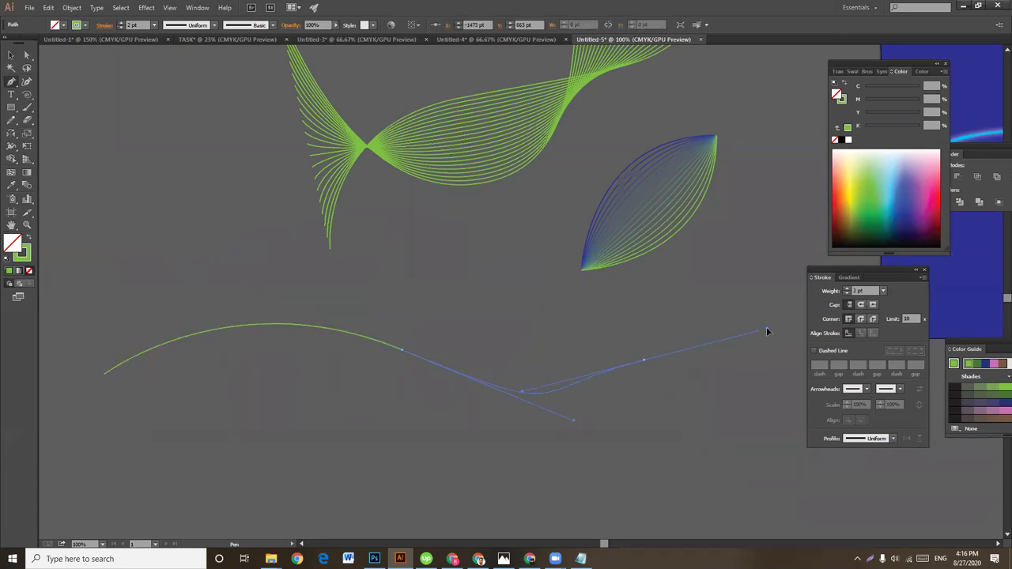
pyautogui.hotkey('ctrl', 'z')
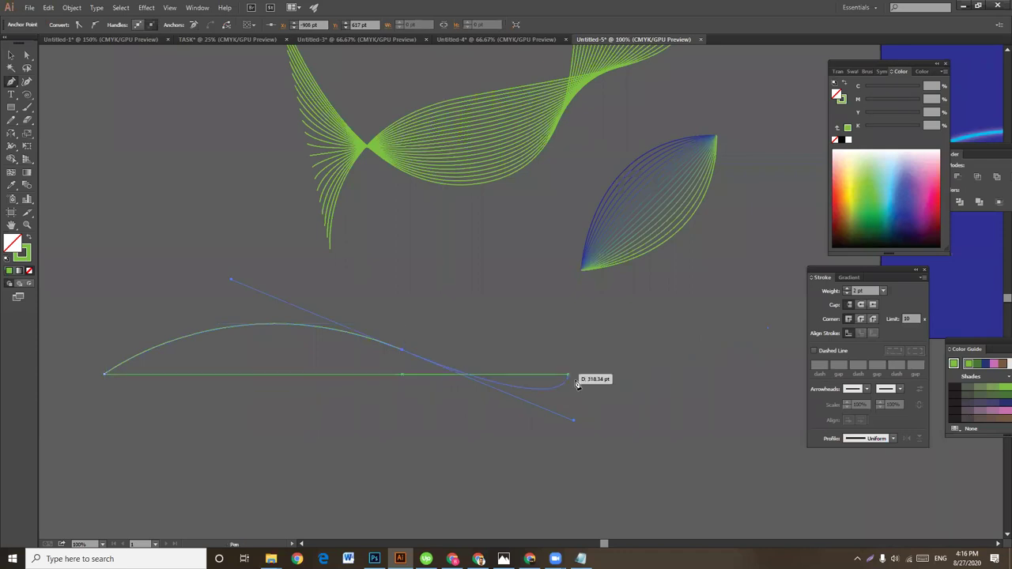
pyautogui.moveTo(731, 317); pyautogui.dragTo(101, 69)
pyautogui.press('v')
# Step: Duplicate the wavy curve slightly lower and rotate the copy to cross the original
pyautogui.click(420, 253)
pyautogui.click(424, 352)
pyautogui.keyDown('alt'); pyautogui.moveTo(444, 358); pyautogui.dragTo(444, 372); pyautogui.keyUp('alt')
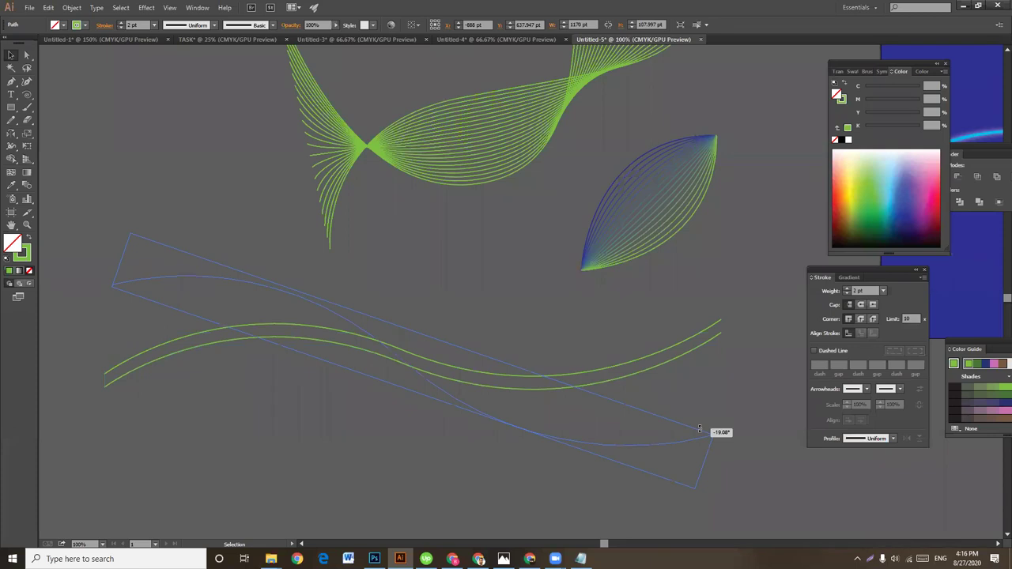
pyautogui.moveTo(725, 326); pyautogui.dragTo(696, 451)
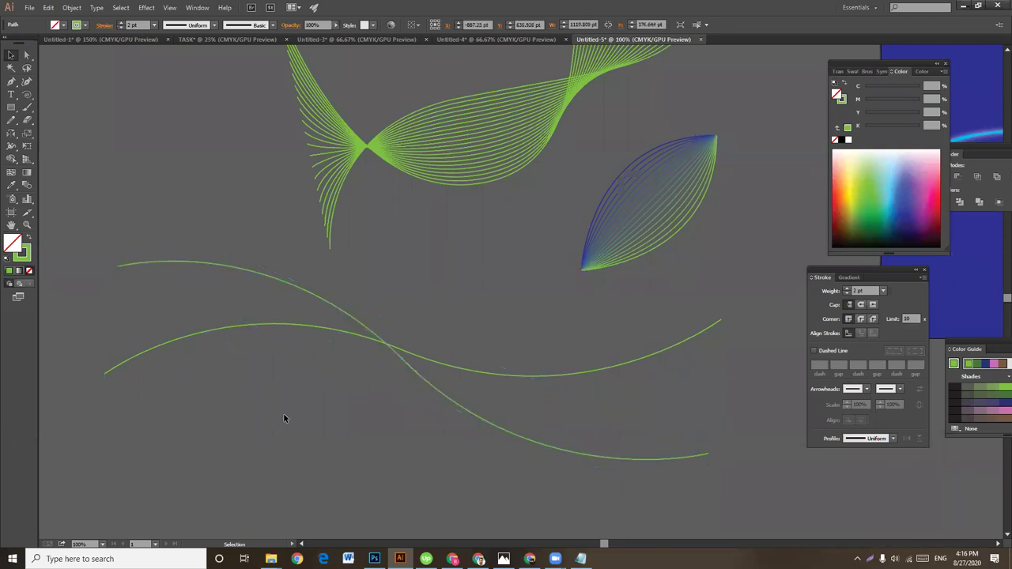
# Step: Select both wavy curves, open and dismiss Blend Options, then deselect
pyautogui.click(243, 270)
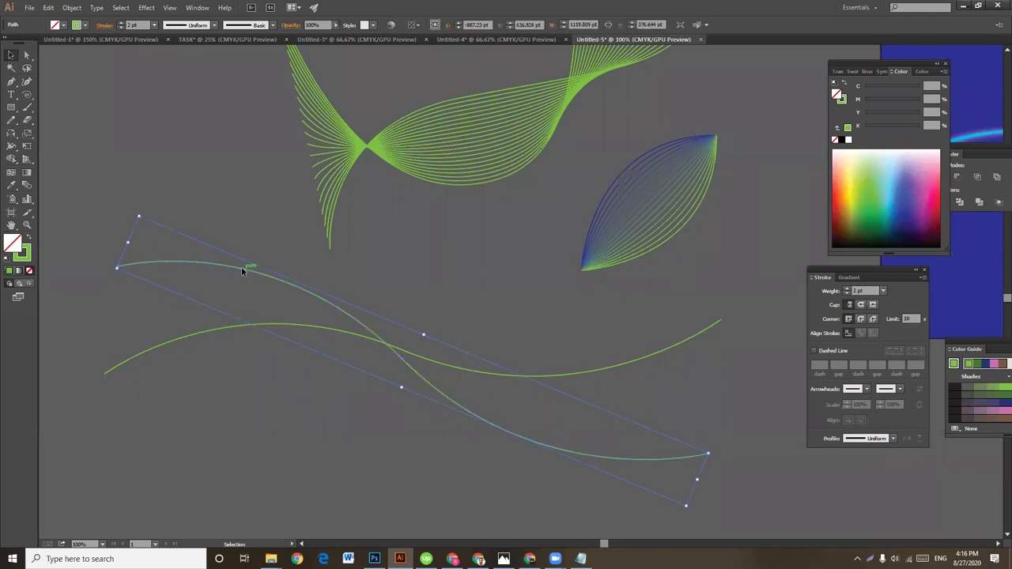
pyautogui.keyDown('shift'); pyautogui.click(106, 369); pyautogui.keyUp('shift')
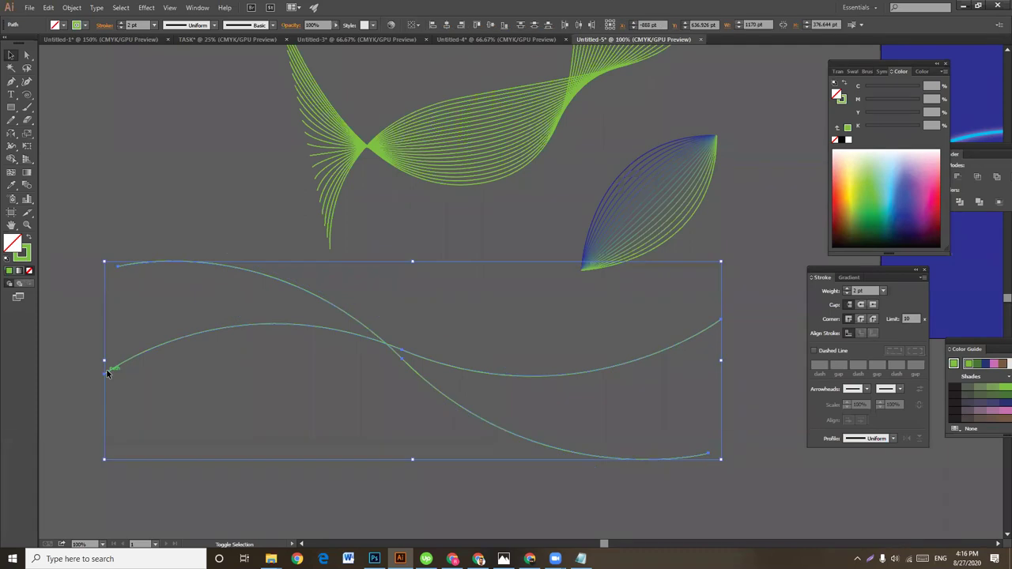
pyautogui.doubleClick(27, 187)
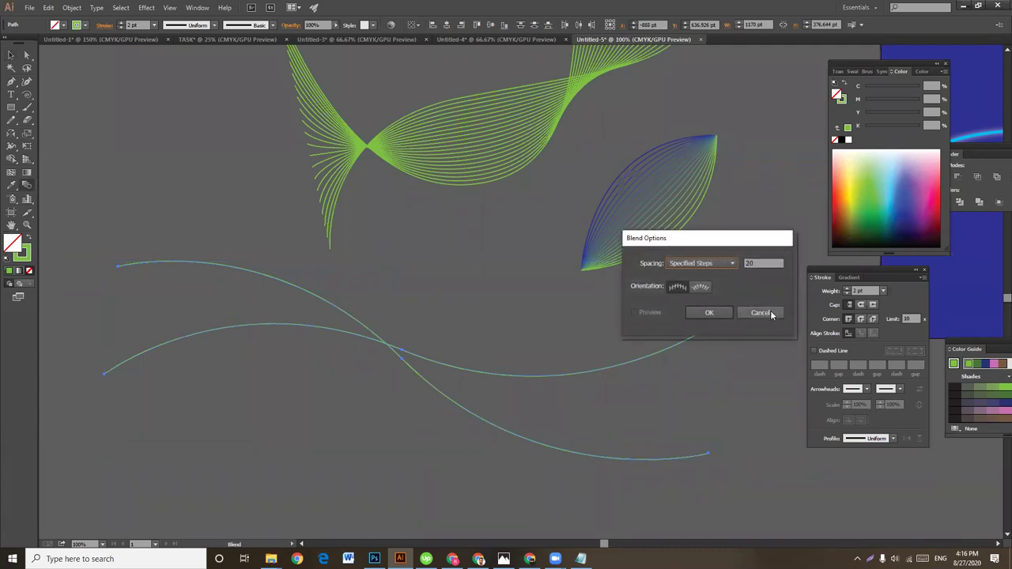
pyautogui.click(770, 314)
pyautogui.click(11, 55)
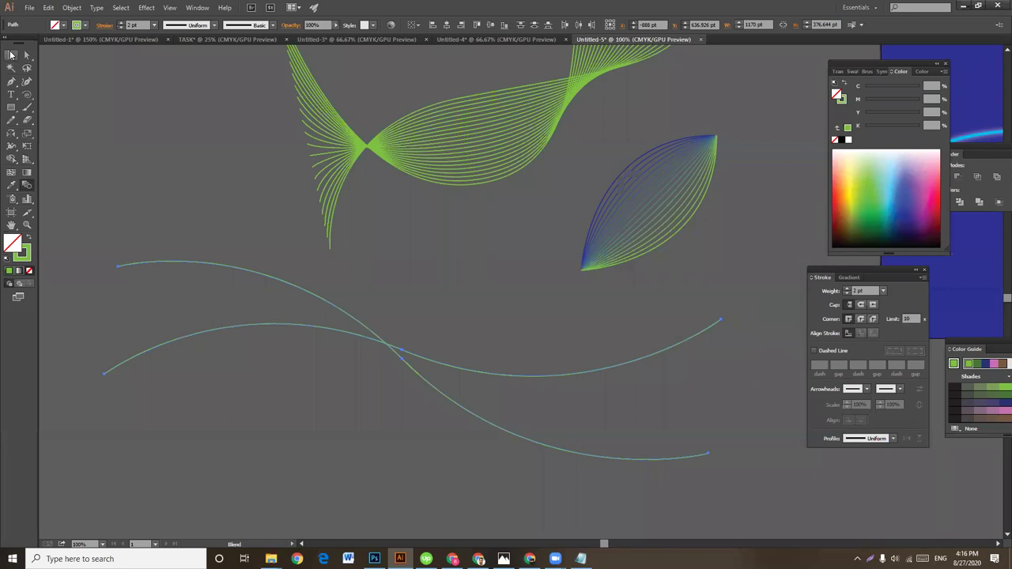
pyautogui.click(268, 349)
# Step: Try a green fill on the lower wavy curve, then set its fill to none
pyautogui.click(266, 326)
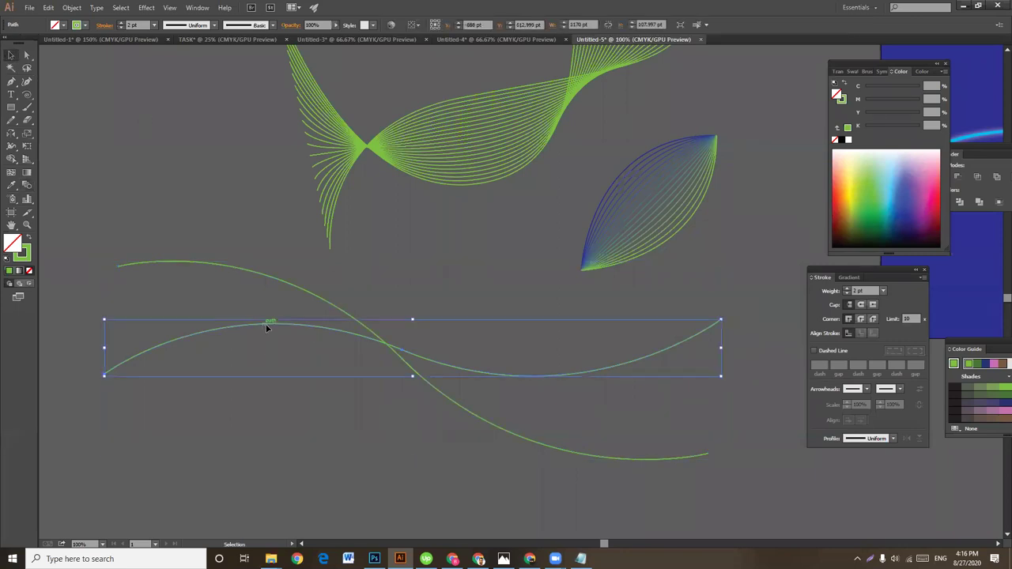
pyautogui.click(875, 205)
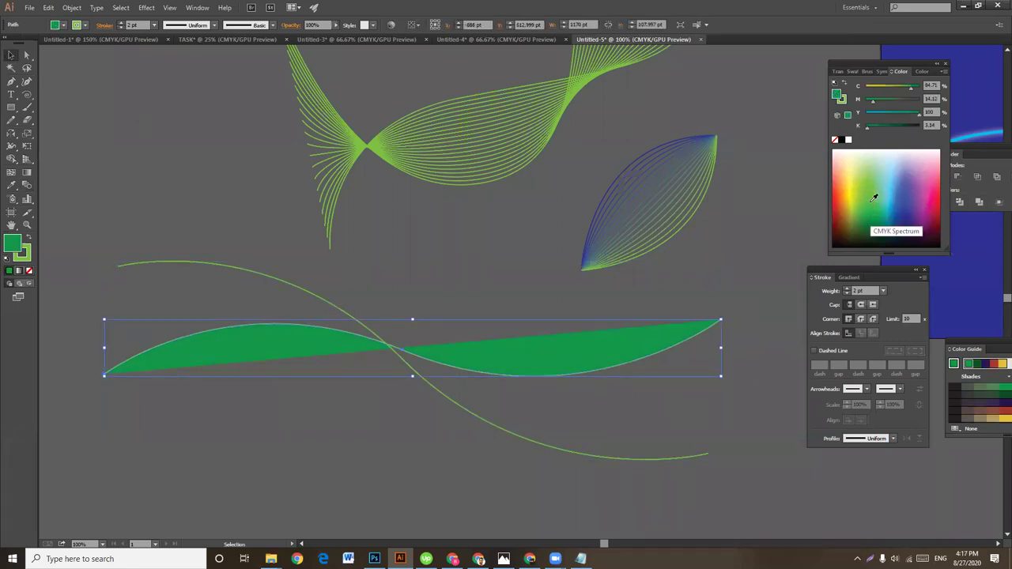
pyautogui.click(27, 238)
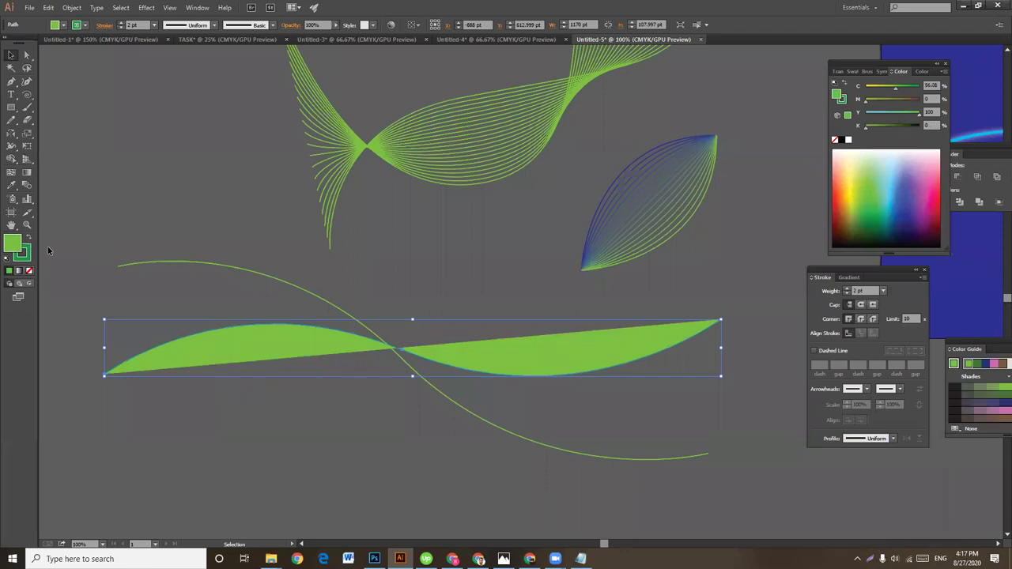
pyautogui.click(29, 239)
pyautogui.click(29, 271)
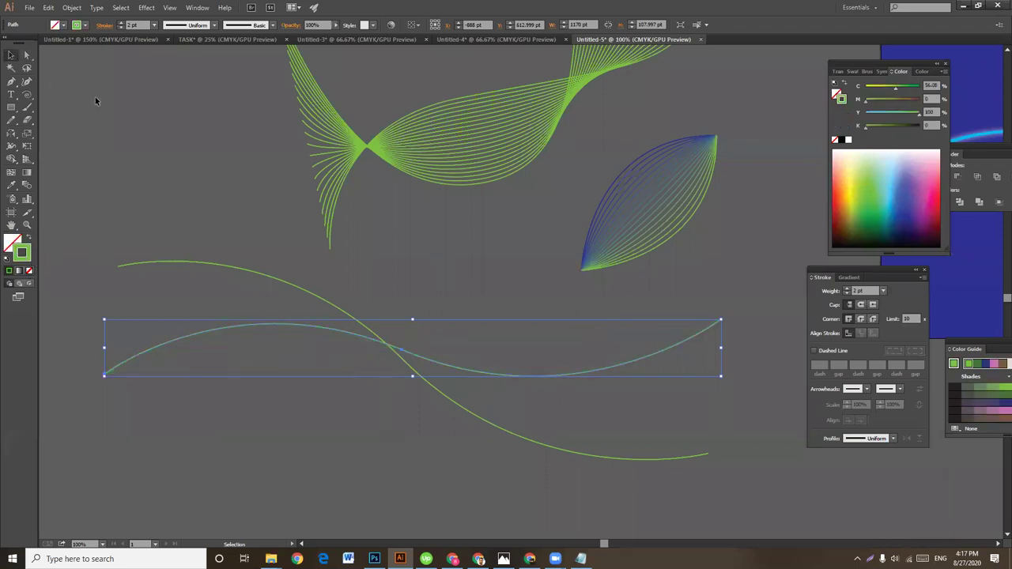
pyautogui.click(116, 101)
# Step: Give the lower wavy curve a plain yellow stroke from the spectrum
pyautogui.click(212, 329)
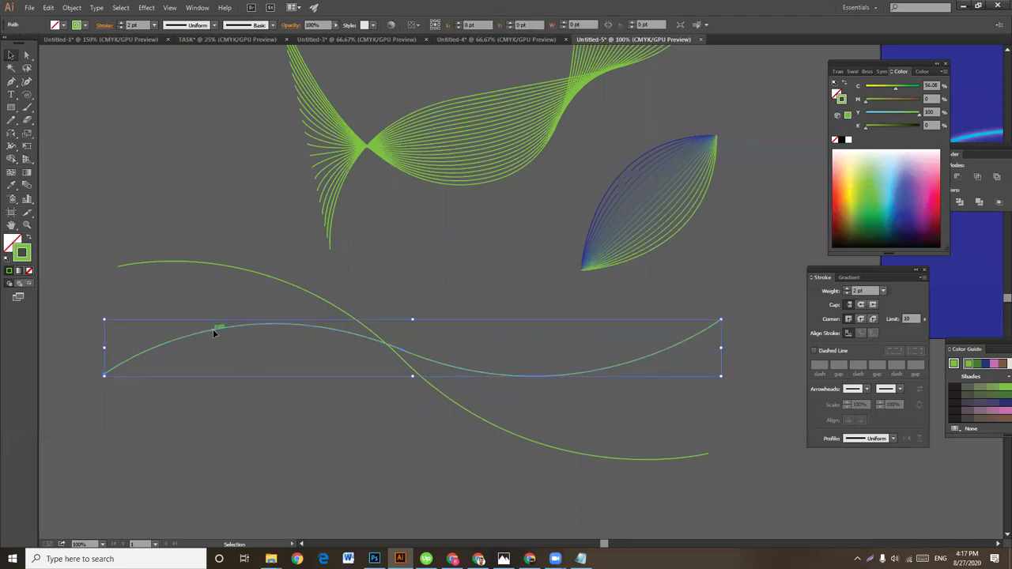
pyautogui.click(856, 187)
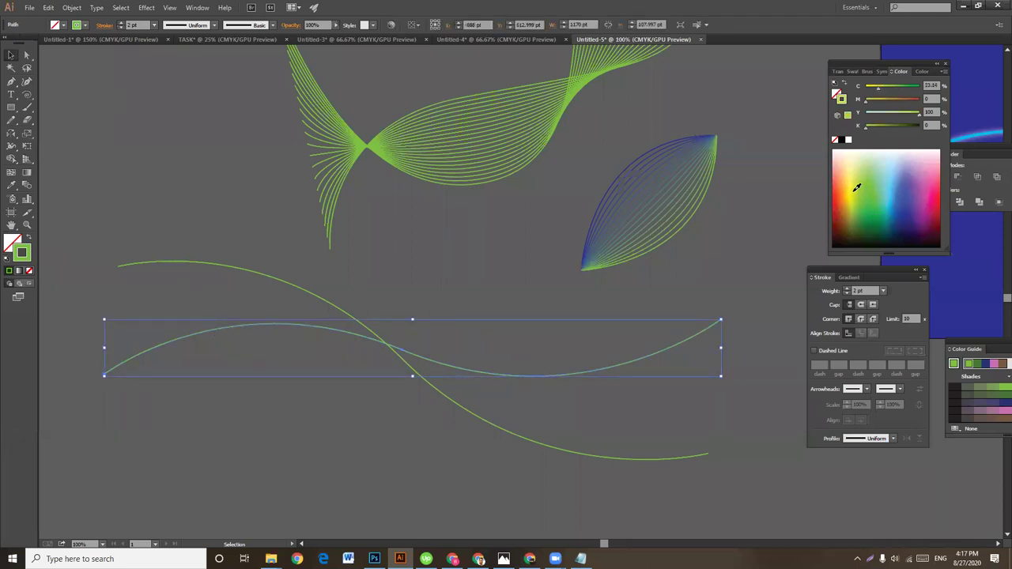
pyautogui.click(855, 184)
pyautogui.click(132, 92)
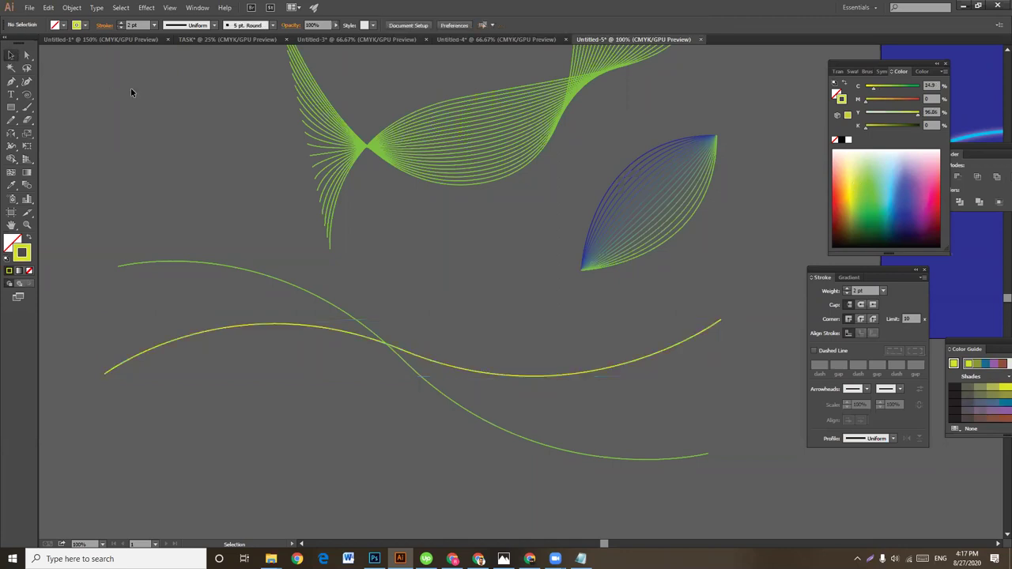
# Step: Blend the green and yellow curves using Smooth Color spacing
pyautogui.hotkey('ctrl', 'a')
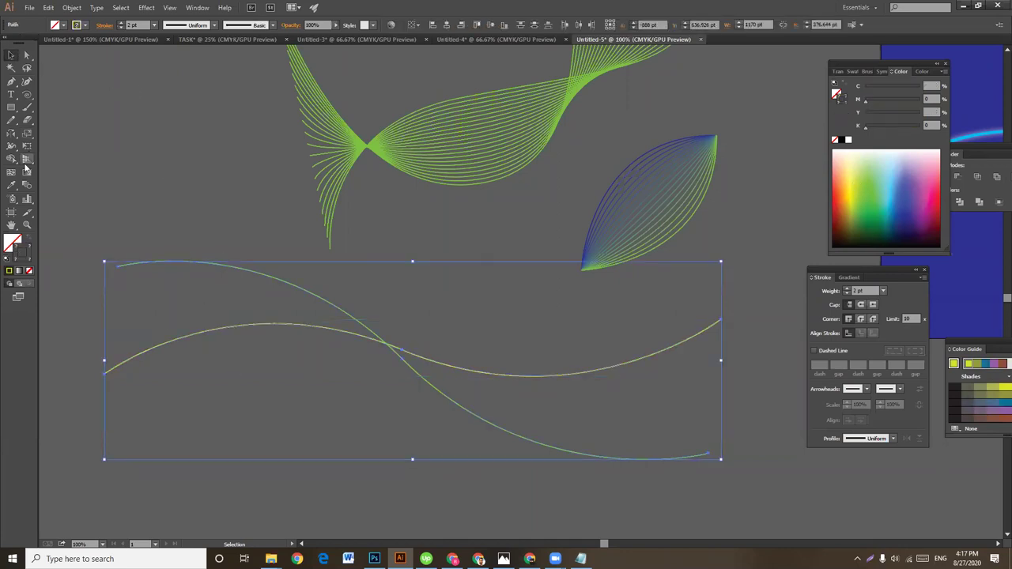
pyautogui.doubleClick(28, 175)
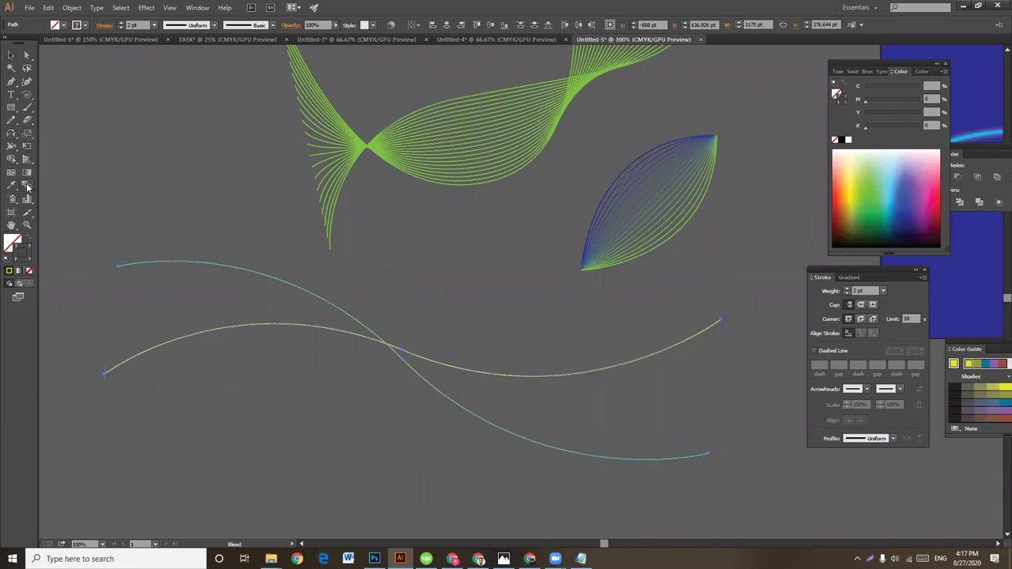
pyautogui.click(718, 264)
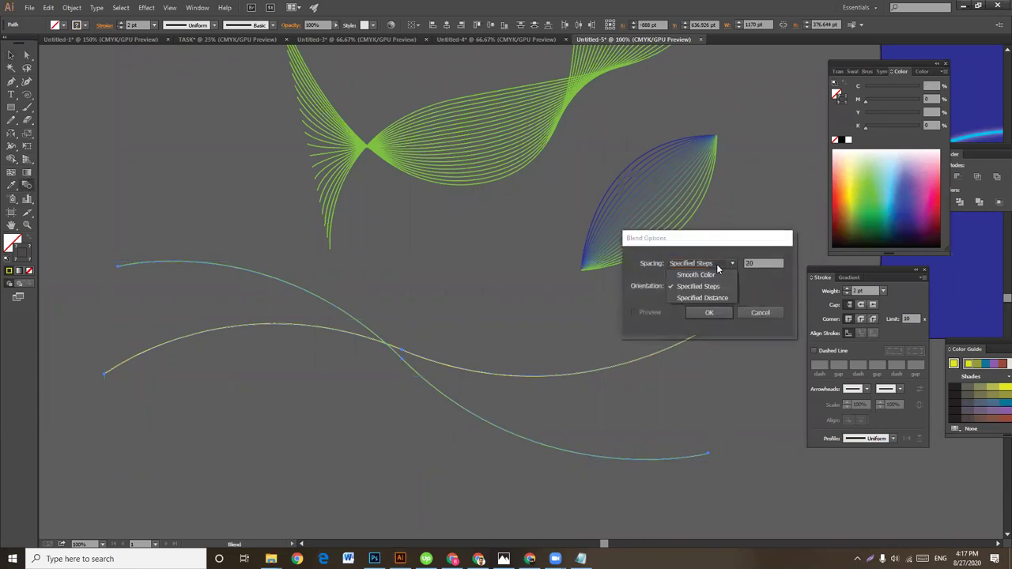
pyautogui.click(704, 274)
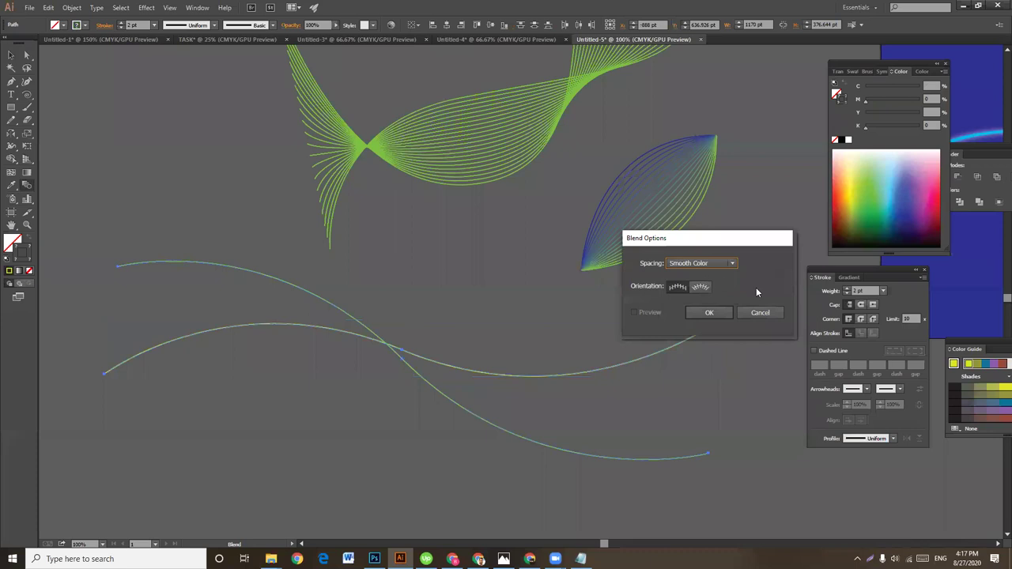
pyautogui.click(716, 313)
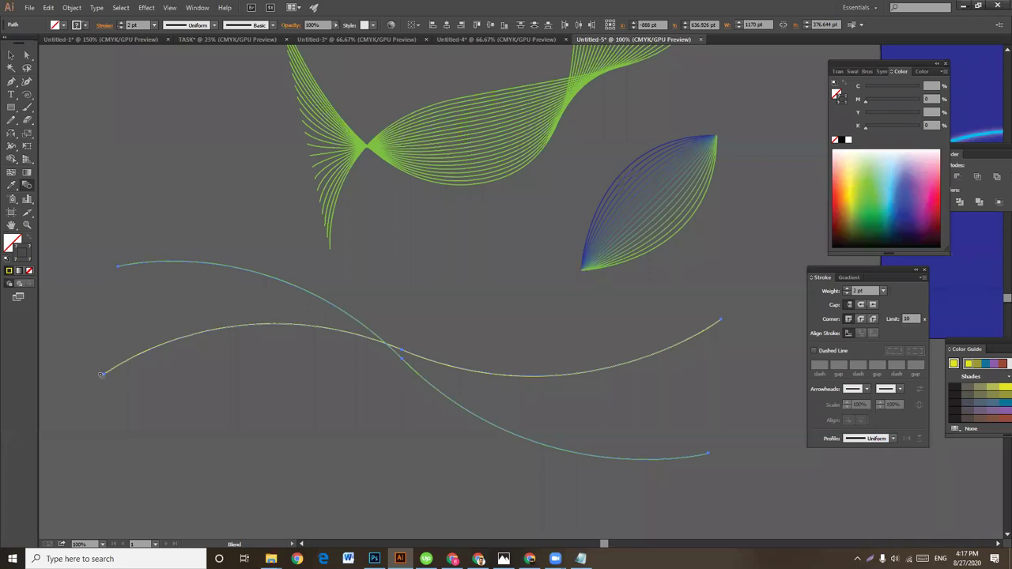
pyautogui.click(104, 374)
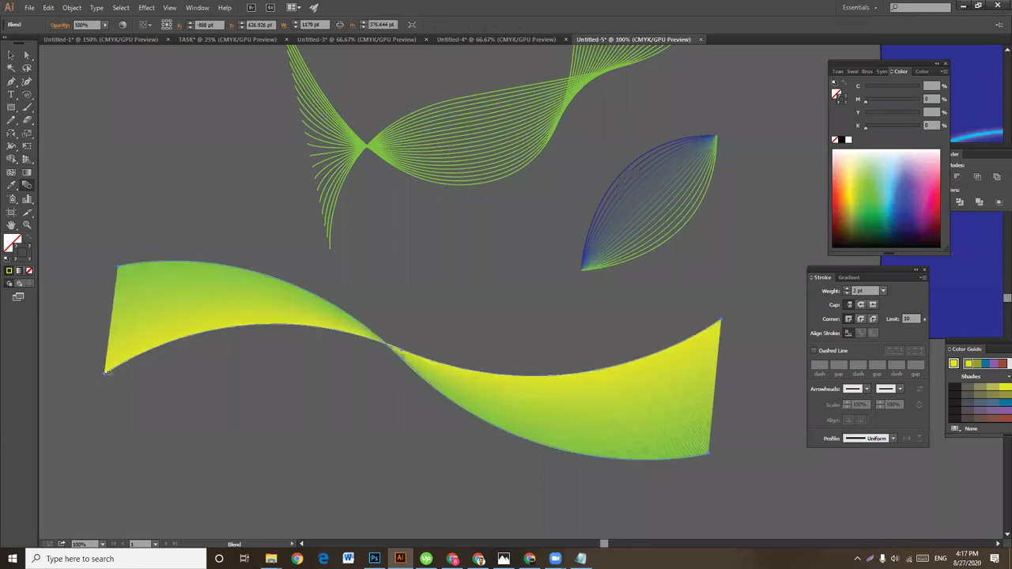
# Step: Reselect the new yellow-green blend for anchor editing
pyautogui.click(11, 55)
pyautogui.click(230, 230)
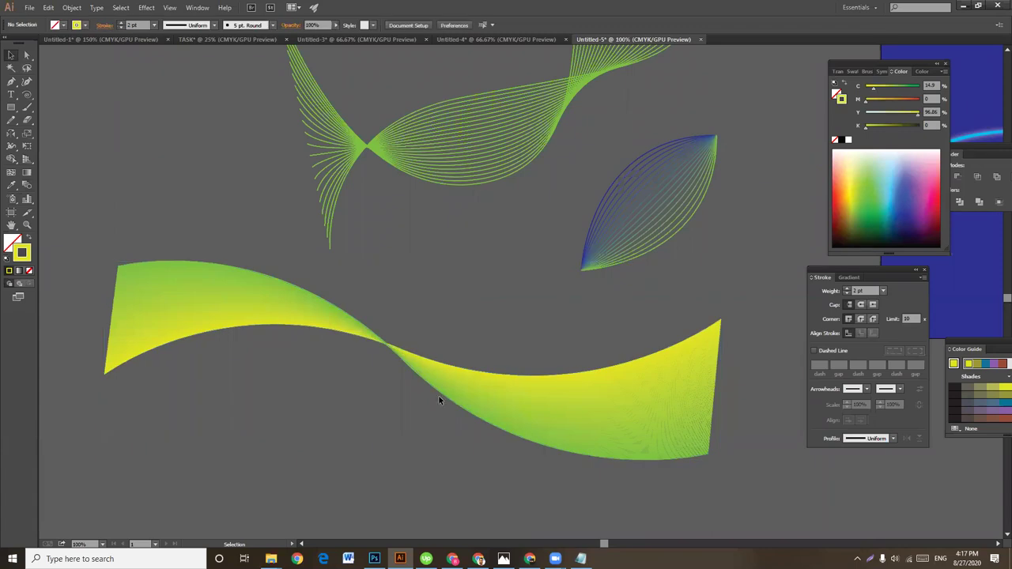
pyautogui.click(715, 405)
pyautogui.click(26, 55)
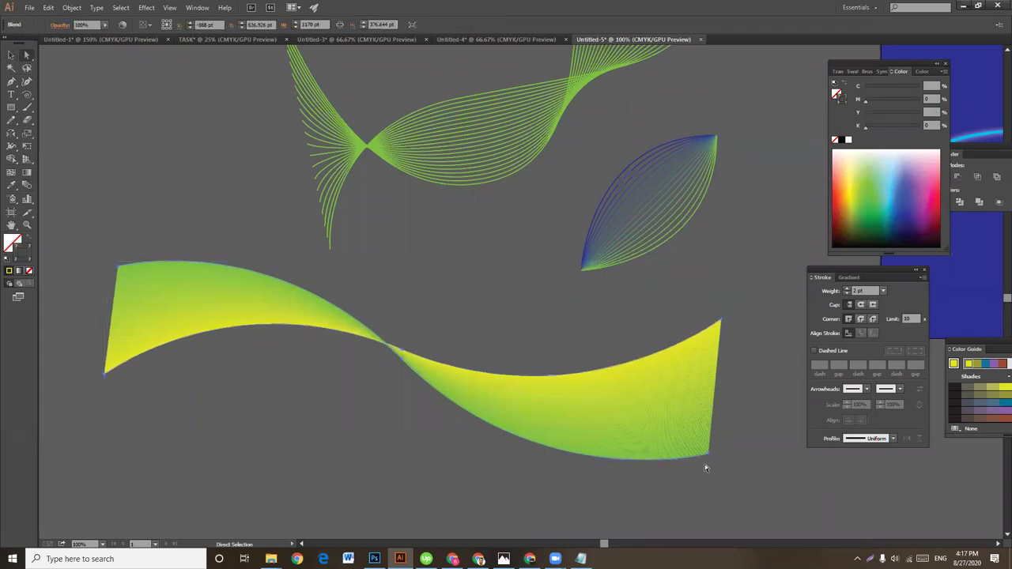
# Step: Nudge the blend left, pull its right-end anchor up high, and raise the crossing point
pyautogui.moveTo(708, 456)
pyautogui.mouseDown()
pyautogui.moveTo(682, 456)
pyautogui.moveTo(669, 486)
pyautogui.moveTo(637, 504)
pyautogui.mouseUp()
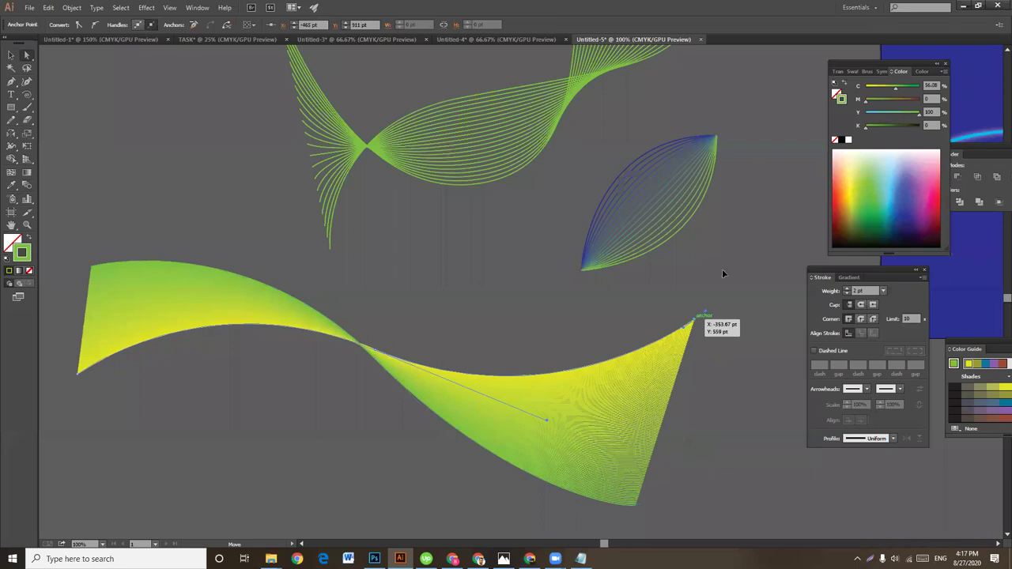
pyautogui.moveTo(693, 318); pyautogui.dragTo(747, 160)
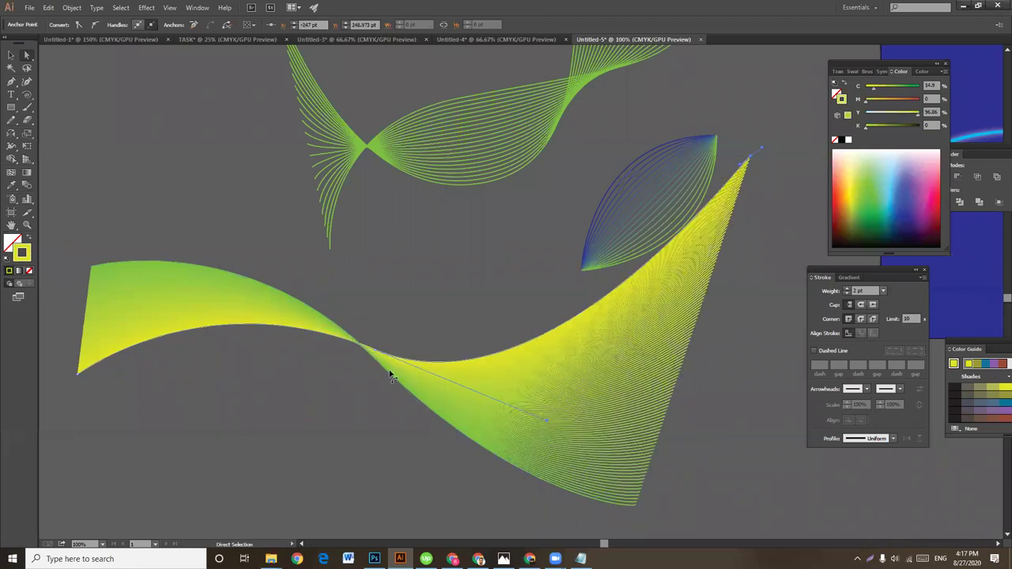
pyautogui.moveTo(376, 353); pyautogui.dragTo(395, 291)
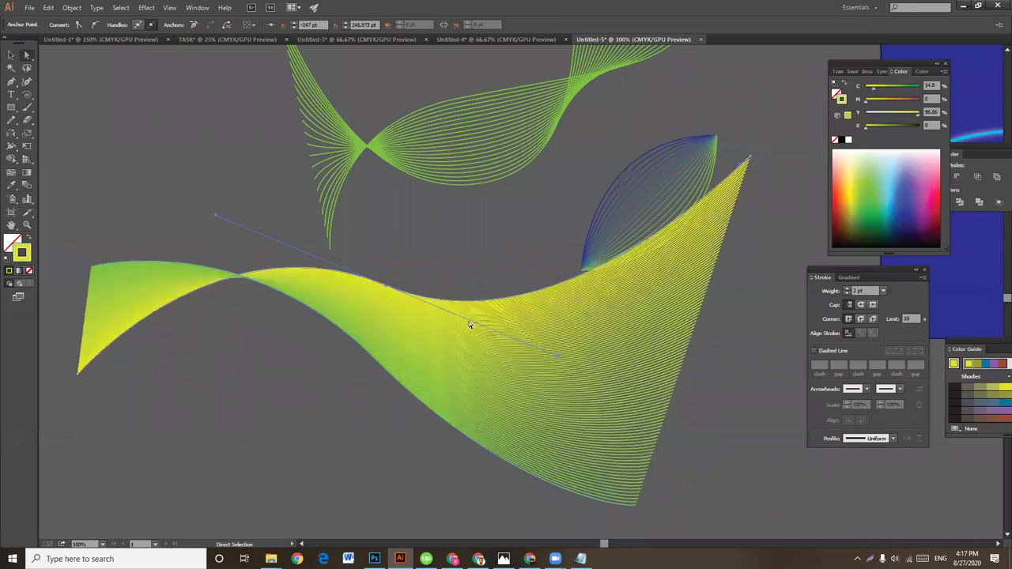
# Step: Pan to the blue artboard and draw a long wavy Pen curve across it
pyautogui.hscroll(10, 482, 378)
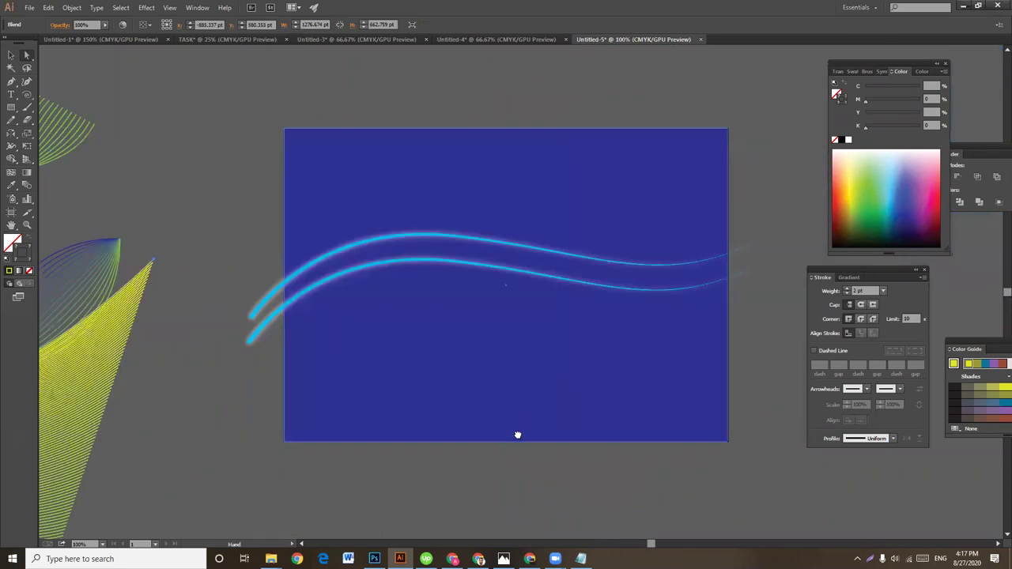
pyautogui.moveTo(434, 484); pyautogui.dragTo(498, 409)
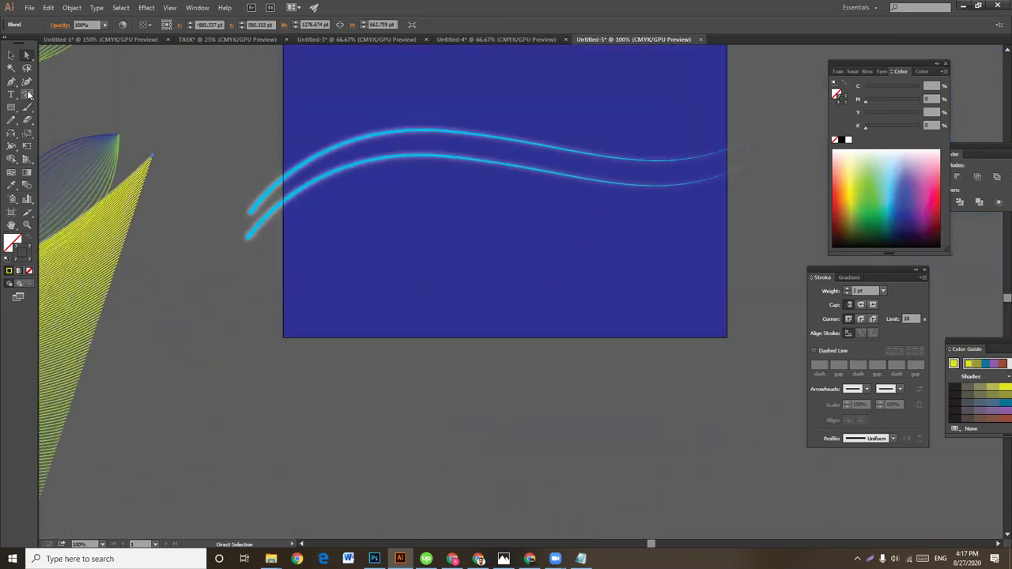
pyautogui.click(11, 82)
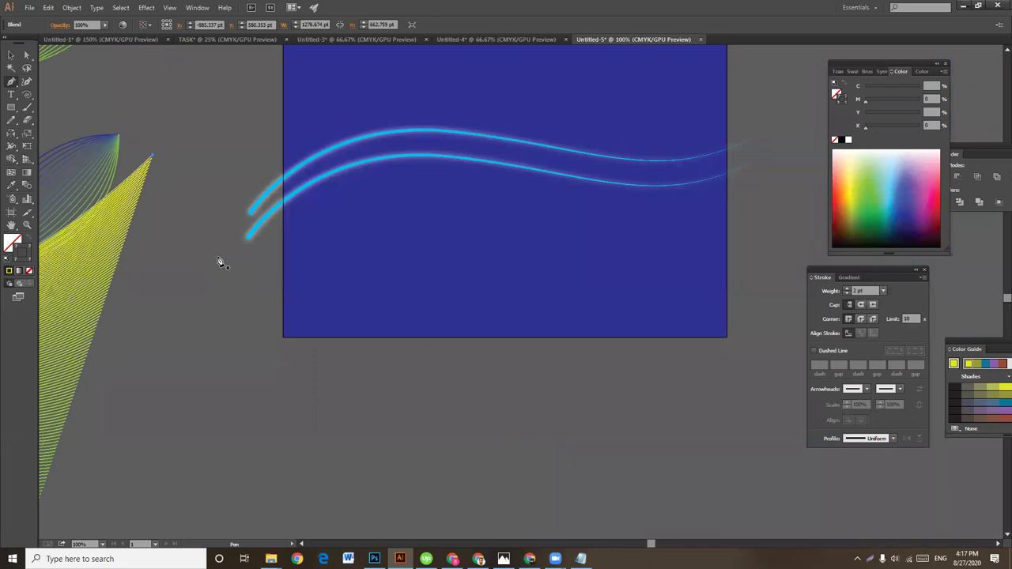
pyautogui.click(200, 301)
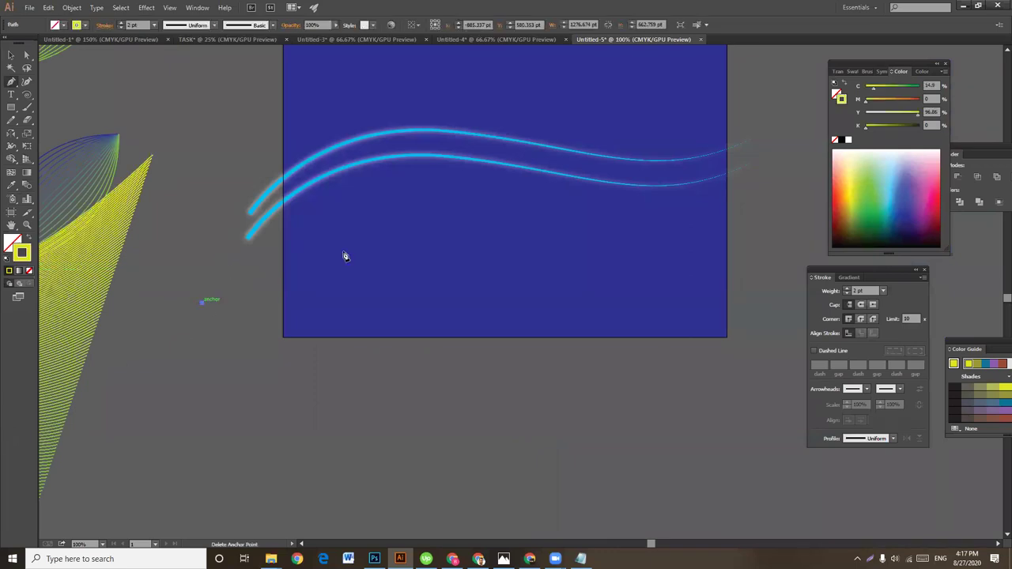
pyautogui.moveTo(473, 196); pyautogui.dragTo(567, 222)
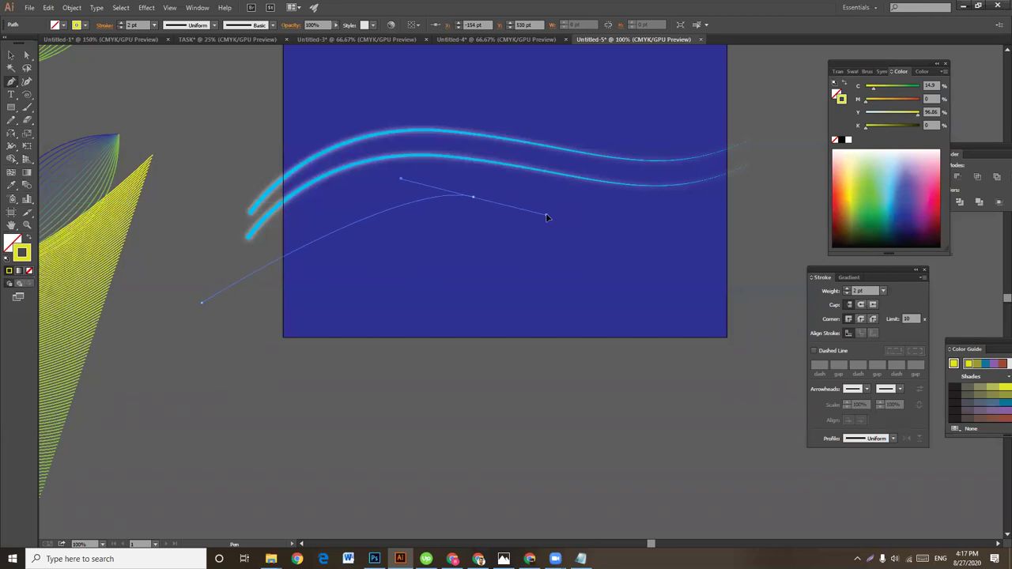
pyautogui.hotkey('ctrl', 'z')
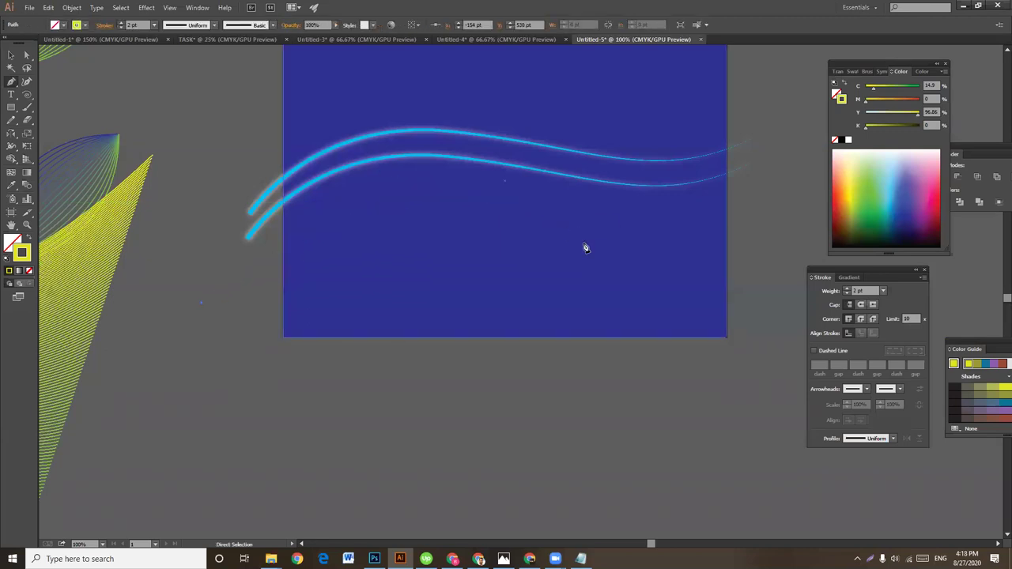
pyautogui.moveTo(570, 244)
pyautogui.mouseDown()
pyautogui.moveTo(739, 293)
pyautogui.moveTo(767, 317)
pyautogui.mouseUp()
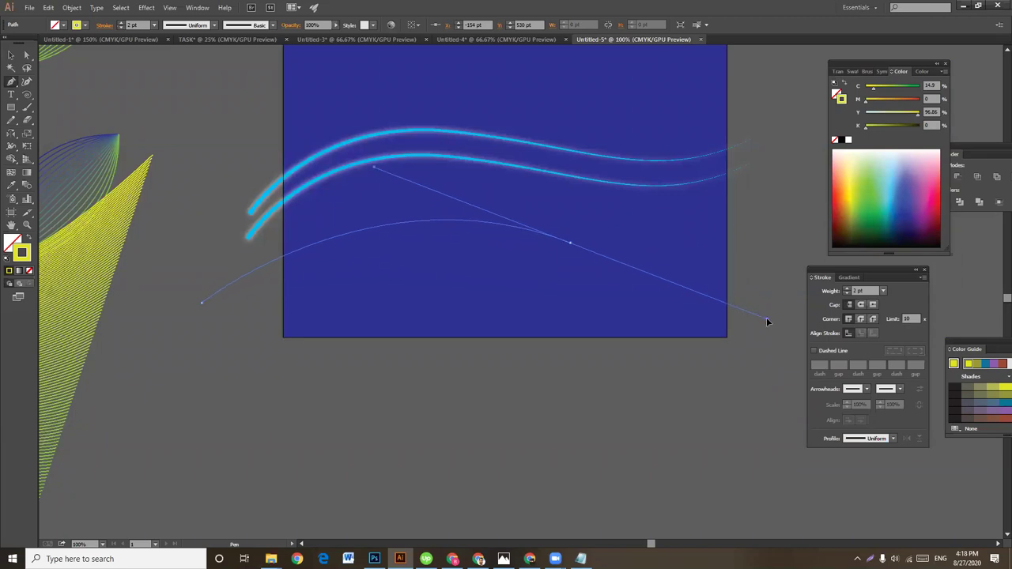
pyautogui.click(774, 234)
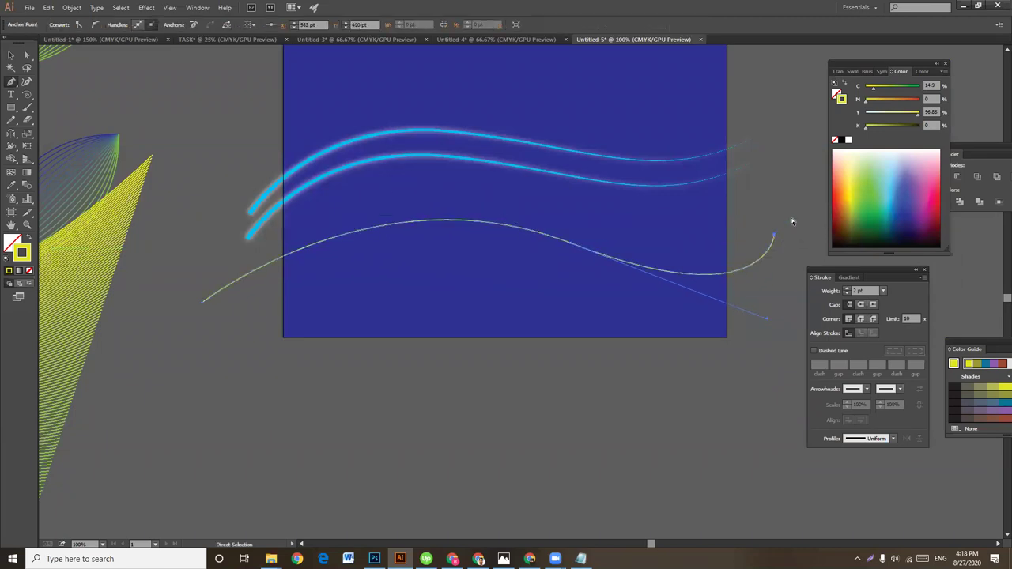
pyautogui.keyDown('ctrl'); pyautogui.click(790, 222); pyautogui.keyUp('ctrl')
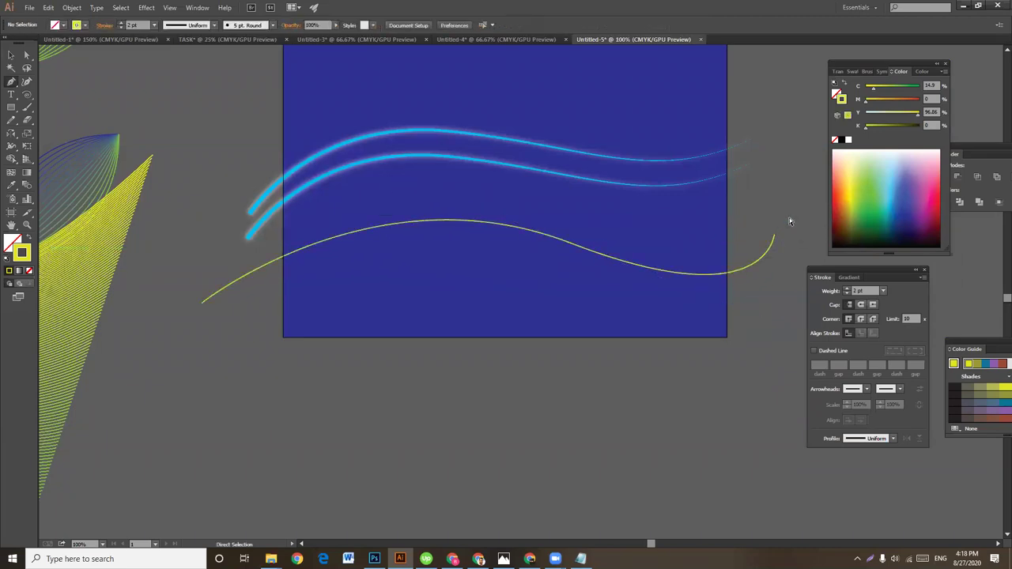
# Step: Draw a second curve from below the artboard, arching up then bending down to the right
pyautogui.click(315, 389)
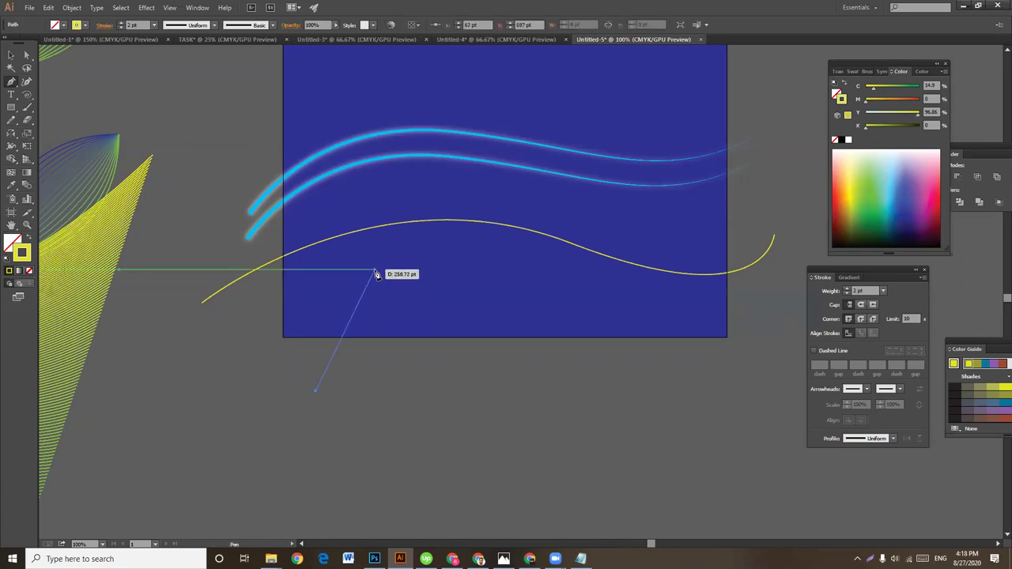
pyautogui.moveTo(375, 270); pyautogui.dragTo(435, 242)
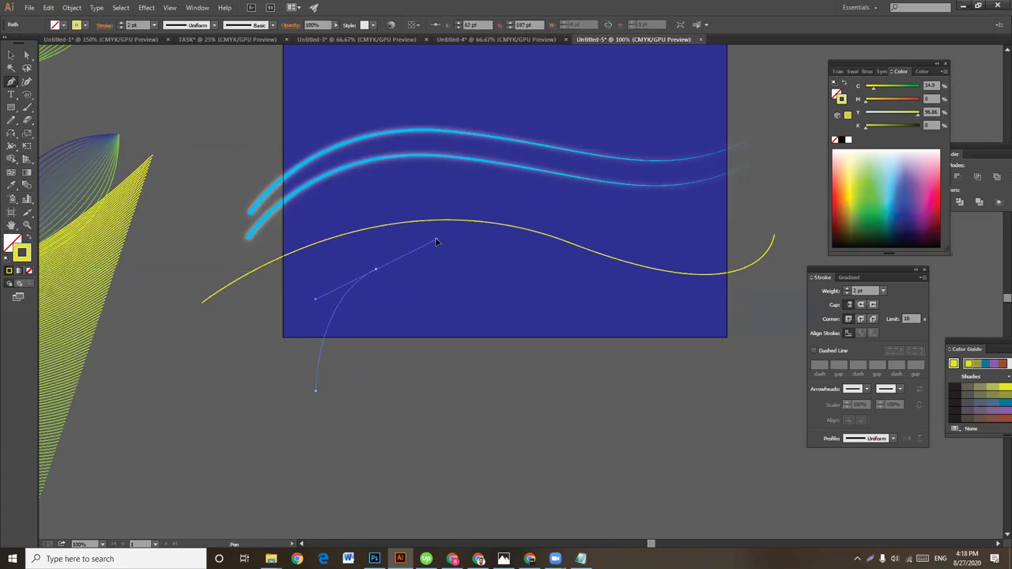
pyautogui.moveTo(571, 207); pyautogui.dragTo(582, 210)
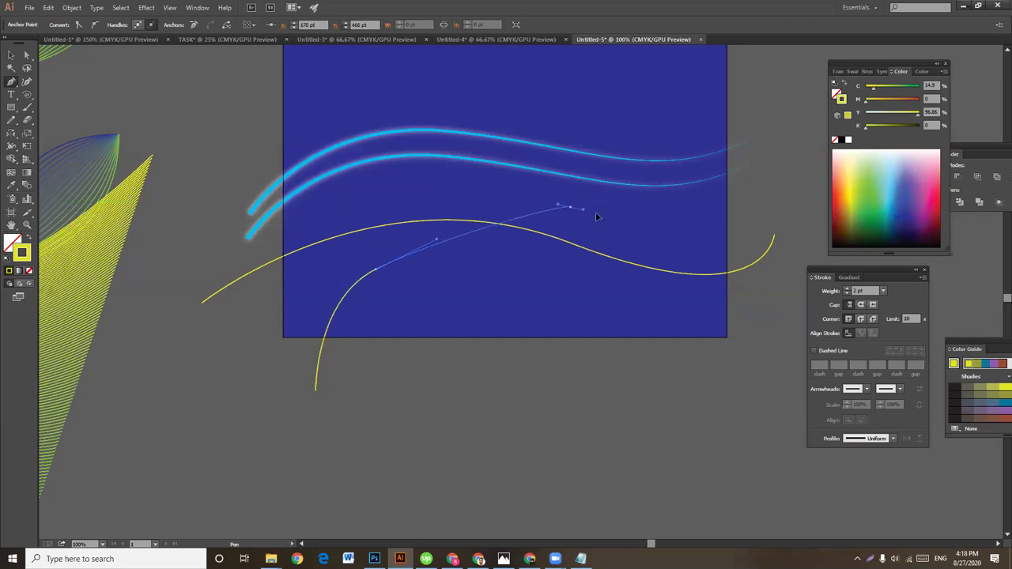
pyautogui.hotkey('ctrl', 'z')
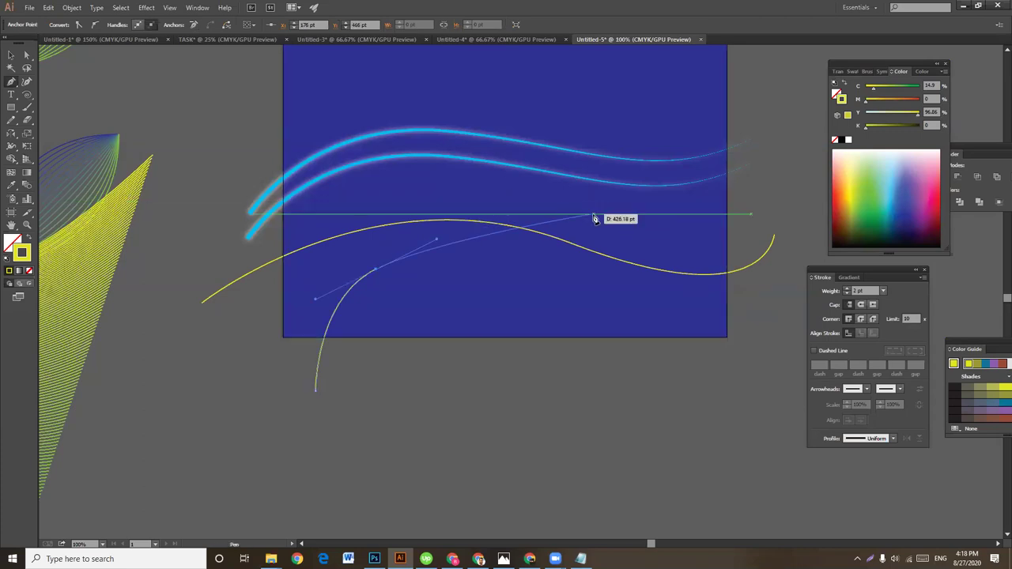
pyautogui.hotkey('ctrl', 'z')
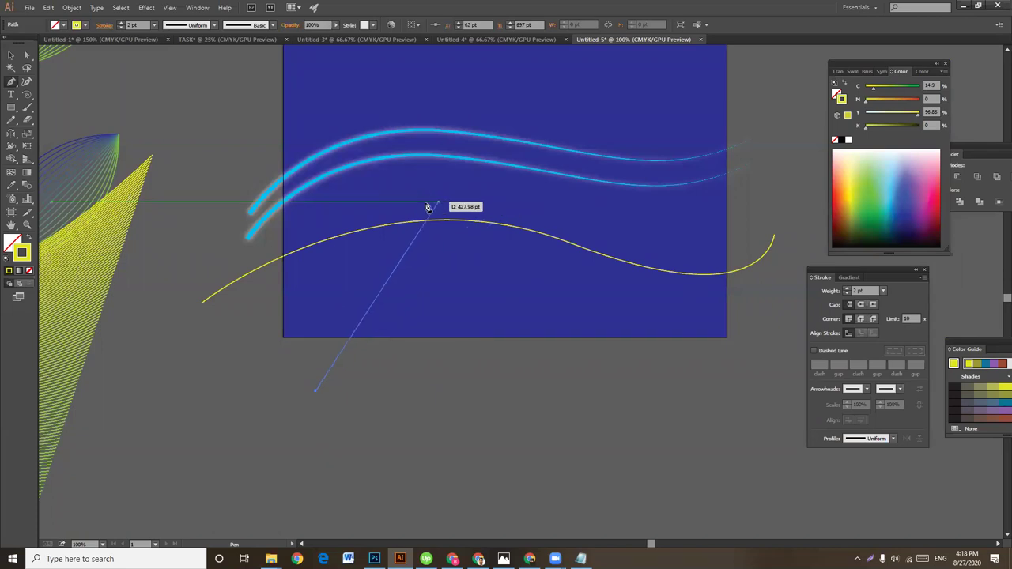
pyautogui.moveTo(433, 201); pyautogui.dragTo(548, 208)
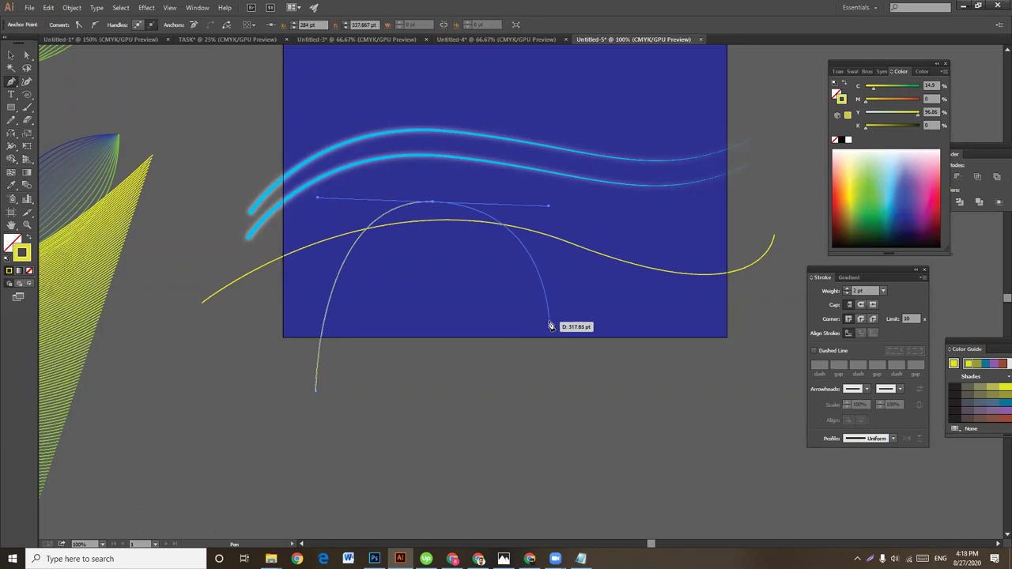
pyautogui.moveTo(579, 323); pyautogui.dragTo(671, 366)
pyautogui.moveTo(768, 362); pyautogui.dragTo(772, 348)
# Step: Bend the long wave down on its left and curl the arch's lower end leftward
pyautogui.press('a')
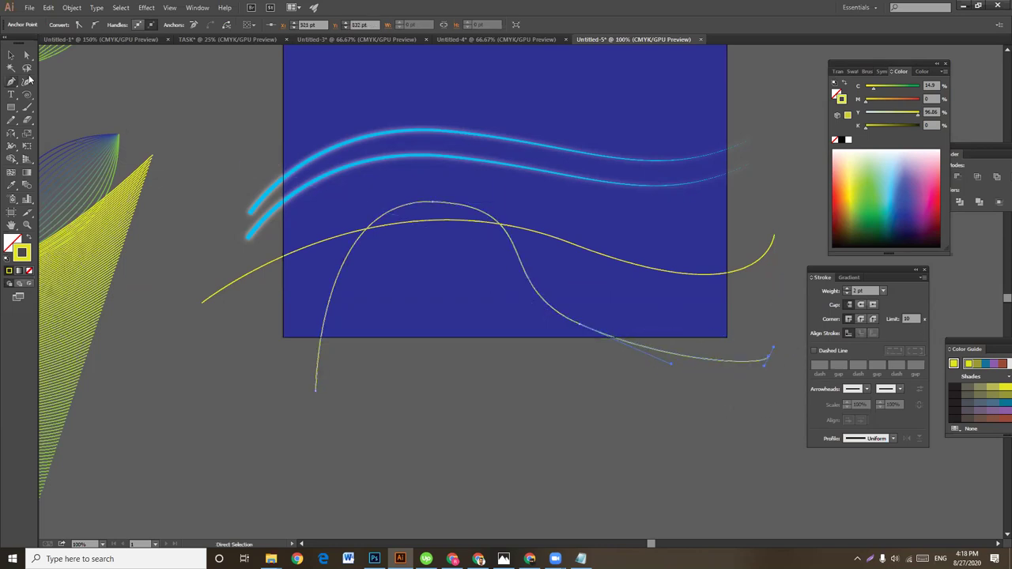
pyautogui.click(26, 55)
pyautogui.click(106, 118)
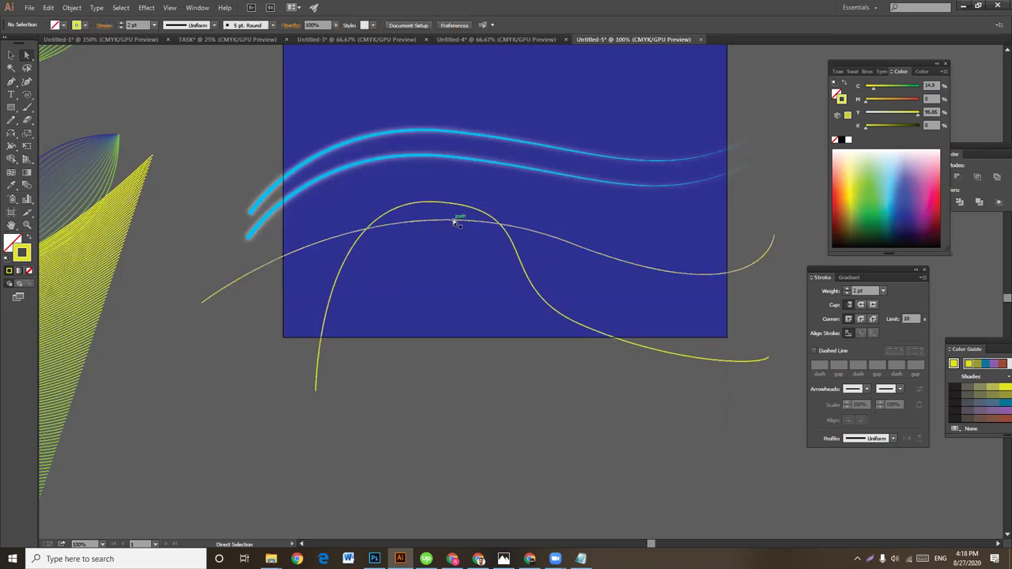
pyautogui.click(456, 224)
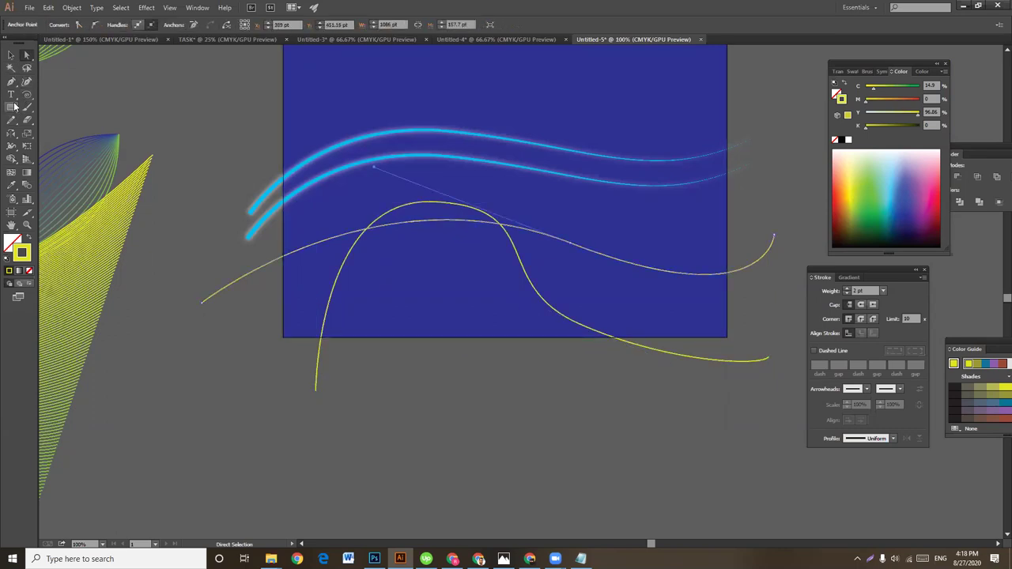
pyautogui.moveTo(11, 81); pyautogui.dragTo(64, 120)
pyautogui.moveTo(456, 224); pyautogui.dragTo(473, 290)
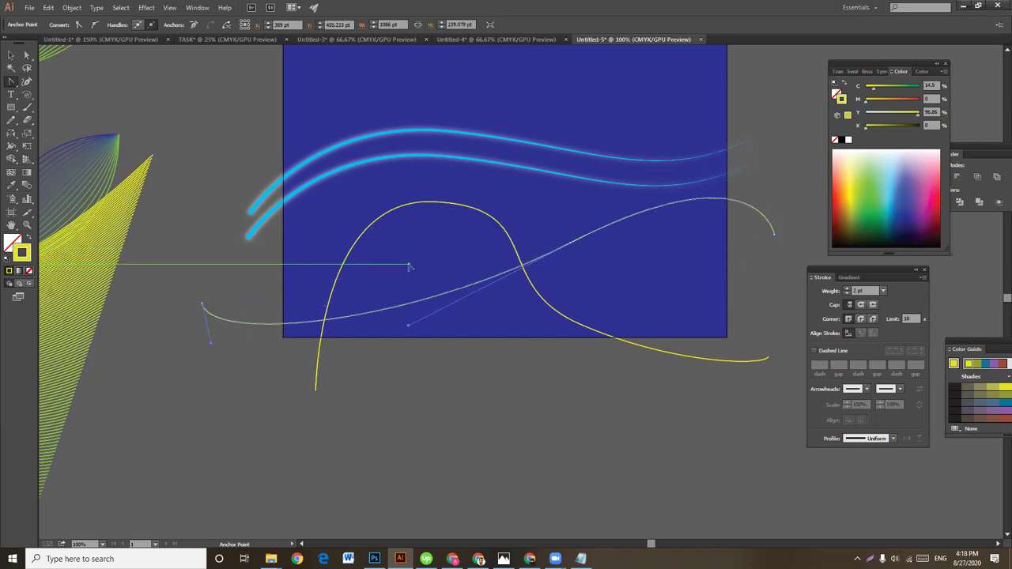
pyautogui.moveTo(316, 388); pyautogui.dragTo(260, 391)
# Step: Deselect everything, then reselect the long wave curve
pyautogui.click(10, 54)
pyautogui.click(434, 418)
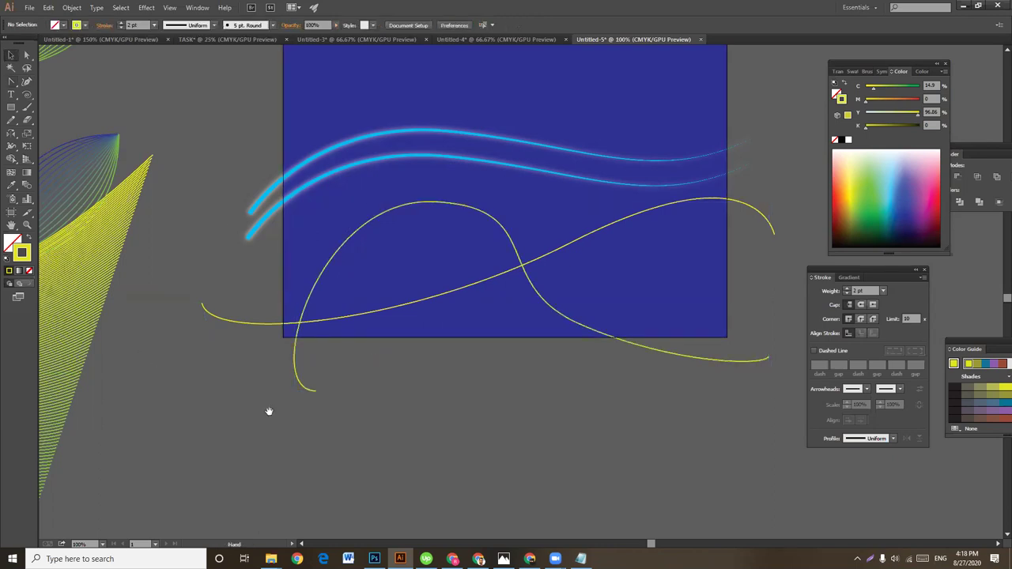
pyautogui.moveTo(408, 428); pyautogui.dragTo(394, 426)
pyautogui.click(187, 307)
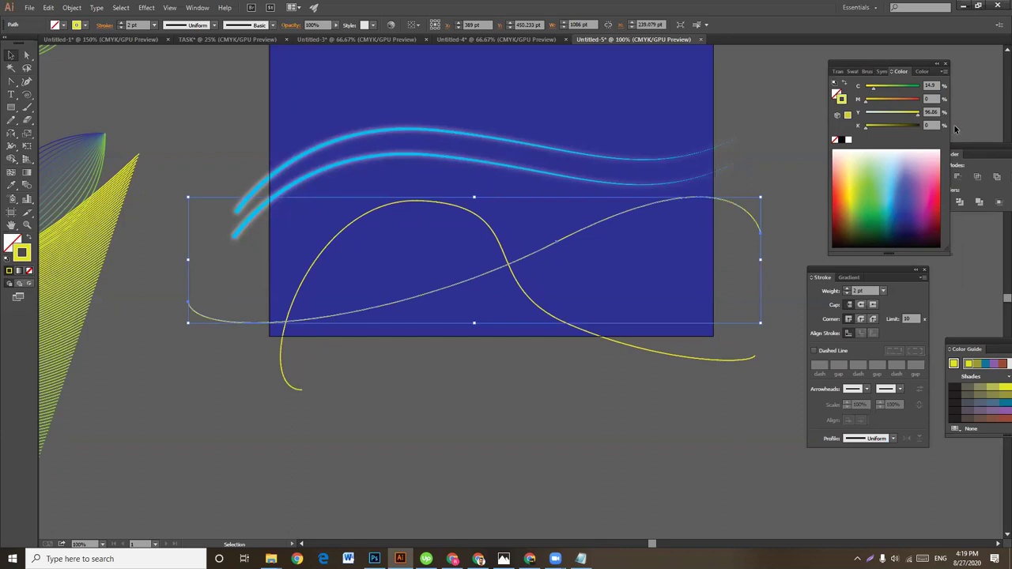
# Step: Recolour the long curve's stroke from yellow to bright blue (C 100, Y 0)
pyautogui.moveTo(878, 115); pyautogui.dragTo(866, 117)
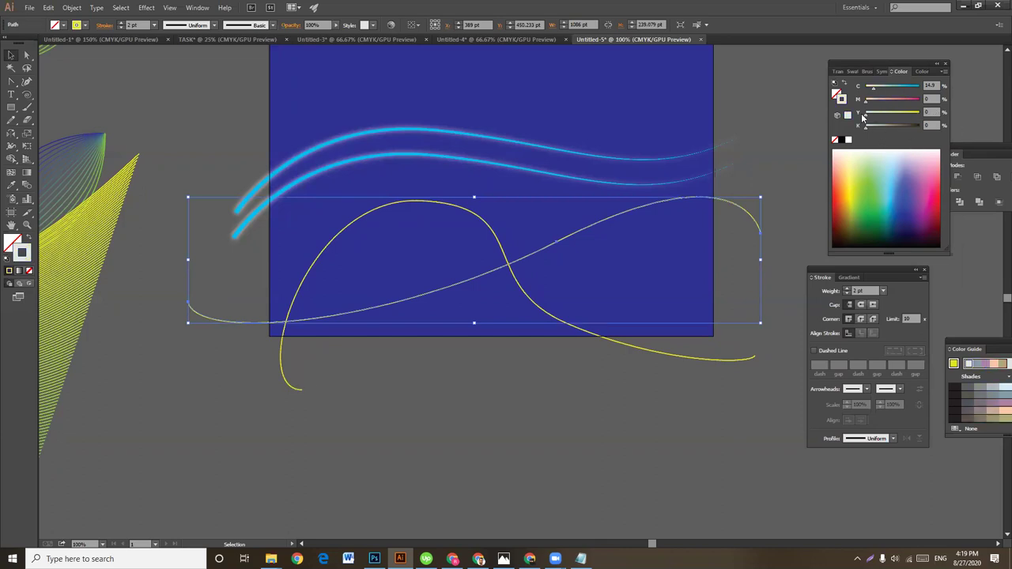
pyautogui.click(504, 393)
pyautogui.click(237, 322)
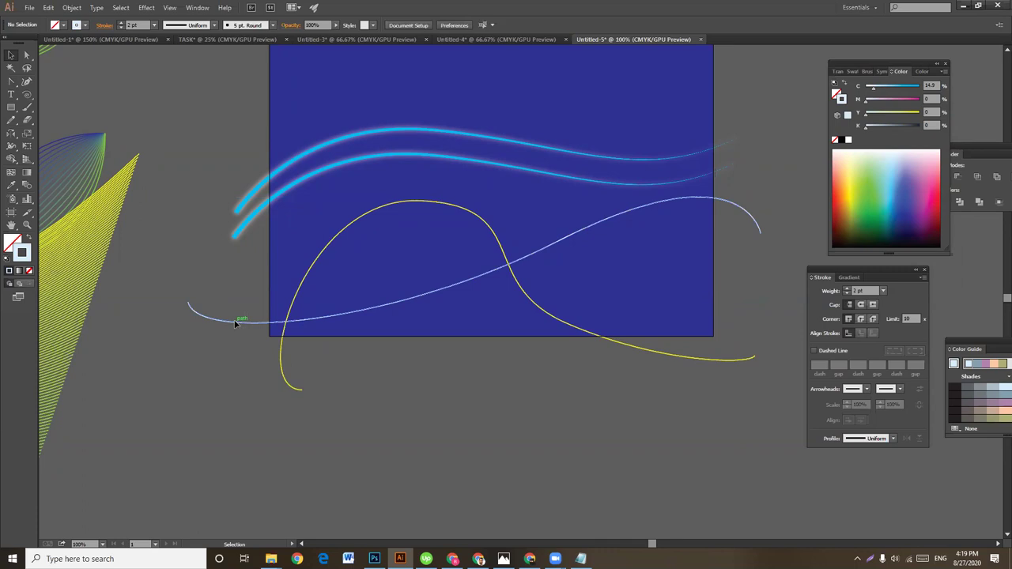
pyautogui.moveTo(882, 84); pyautogui.dragTo(971, 88)
pyautogui.click(488, 436)
# Step: Turn the arch curve blue to match, then select both curves together
pyautogui.click(751, 361)
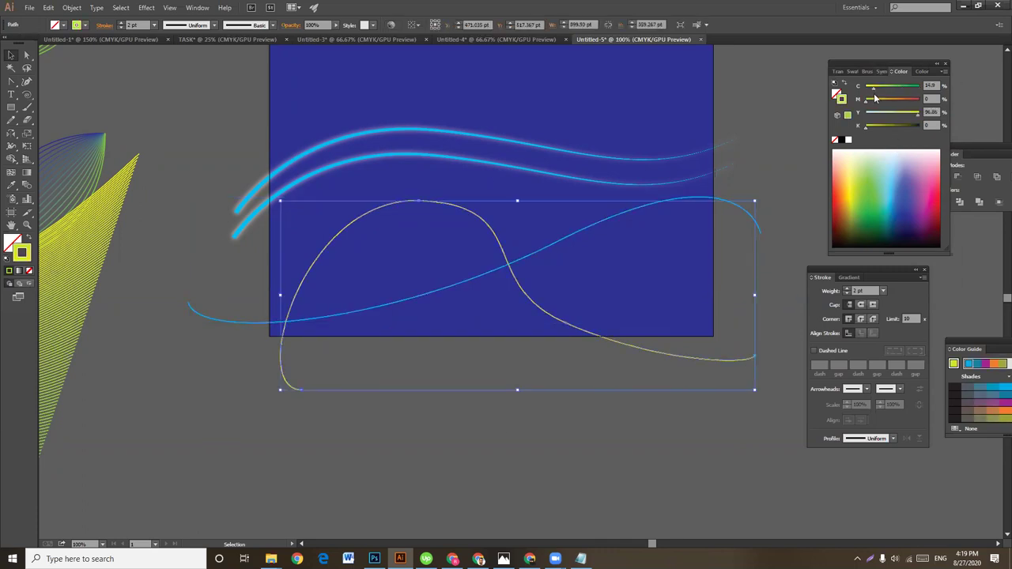
pyautogui.moveTo(886, 112)
pyautogui.mouseDown()
pyautogui.moveTo(862, 112)
pyautogui.moveTo(965, 87)
pyautogui.mouseUp()
pyautogui.click(534, 465)
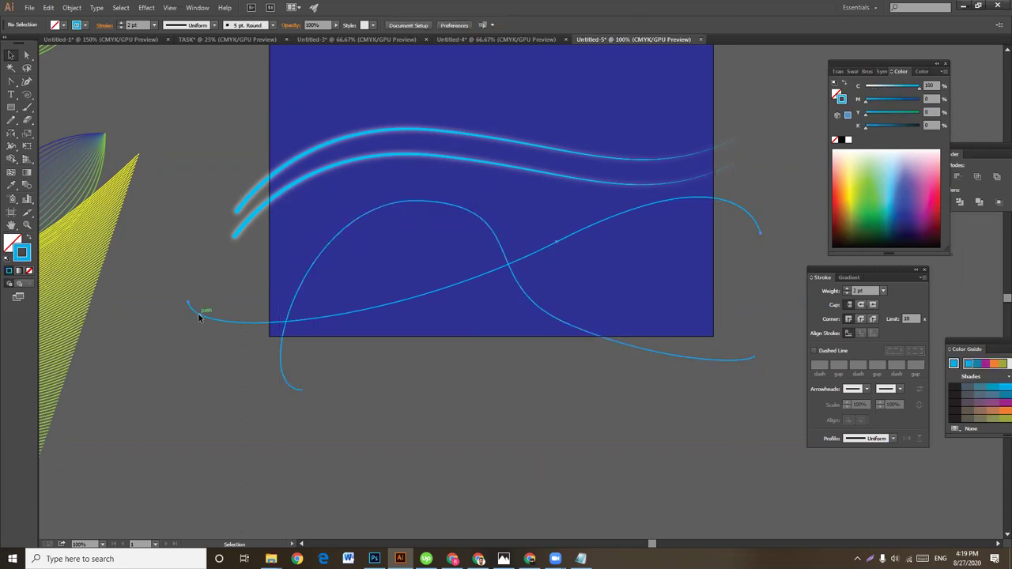
pyautogui.click(200, 313)
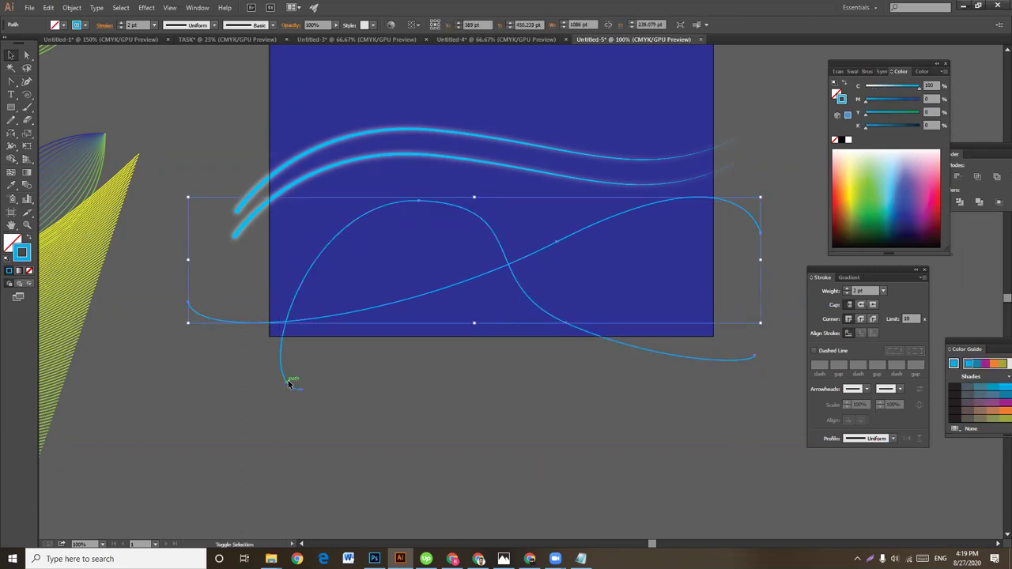
pyautogui.moveTo(290, 383); pyautogui.dragTo(293, 388)
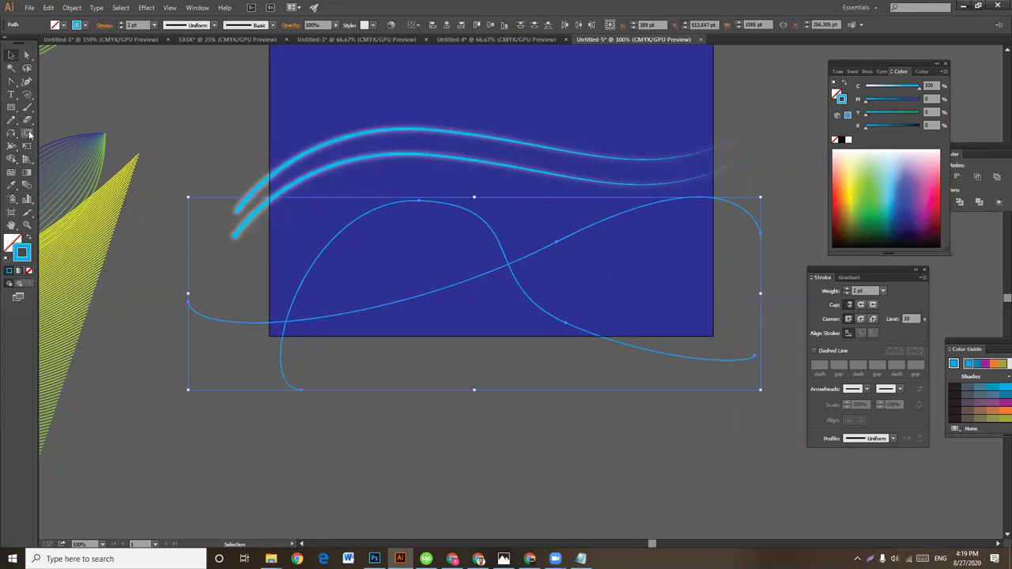
# Step: Blend the two blue curves using Specified Steps, then release that blend
pyautogui.doubleClick(26, 185)
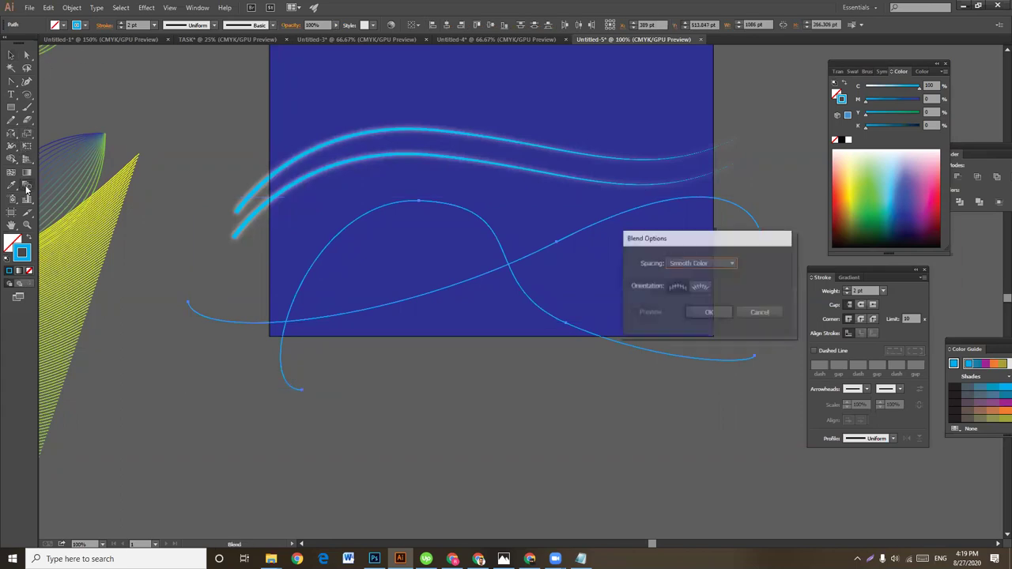
pyautogui.click(732, 263)
pyautogui.click(708, 287)
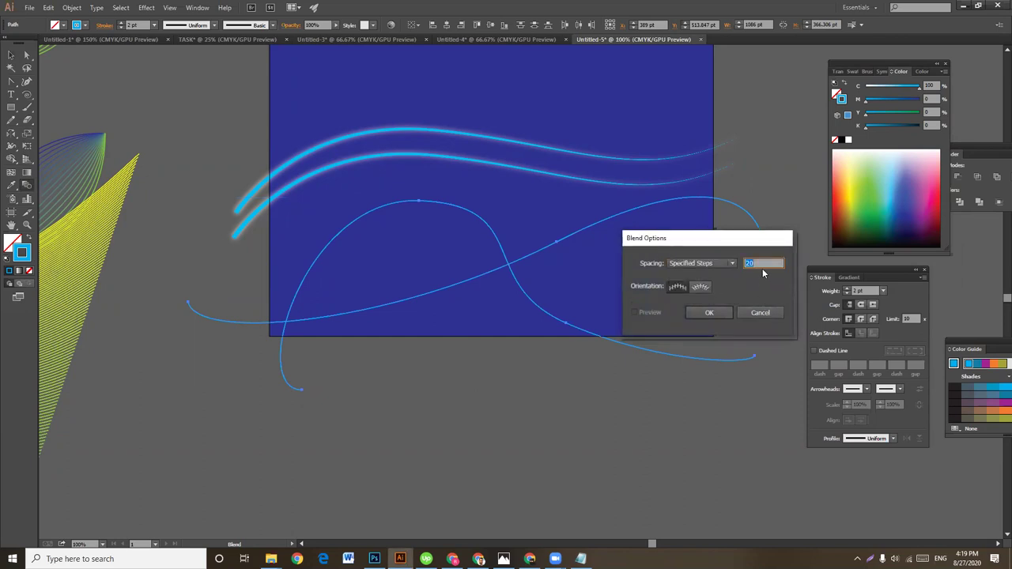
pyautogui.click(709, 313)
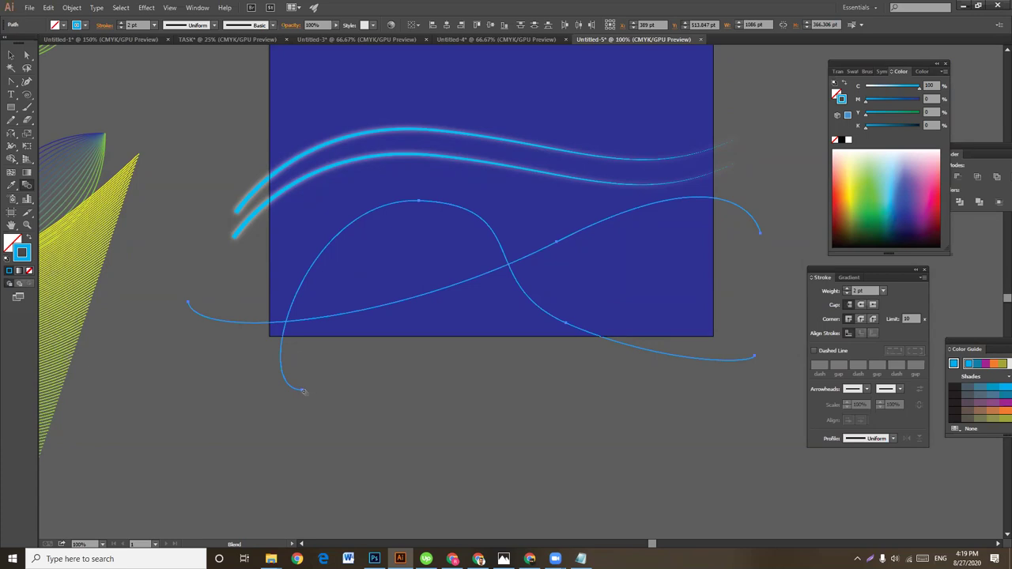
pyautogui.click(190, 303)
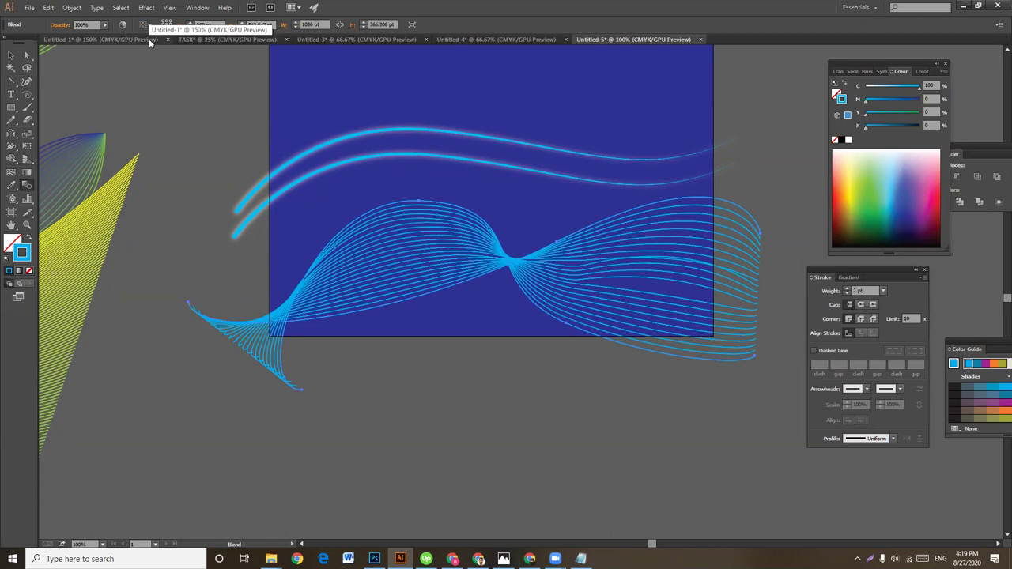
pyautogui.hotkey('alt', 'ctrl', 'shift', 'b')
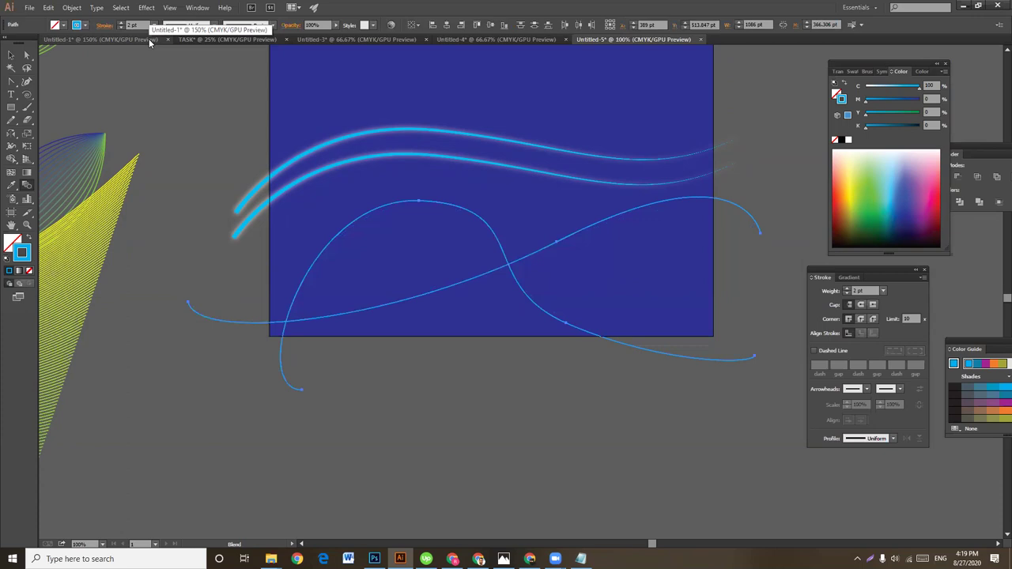
# Step: Re-blend the two curves with 25 specified steps
pyautogui.doubleClick(27, 185)
pyautogui.doubleClick(768, 264)
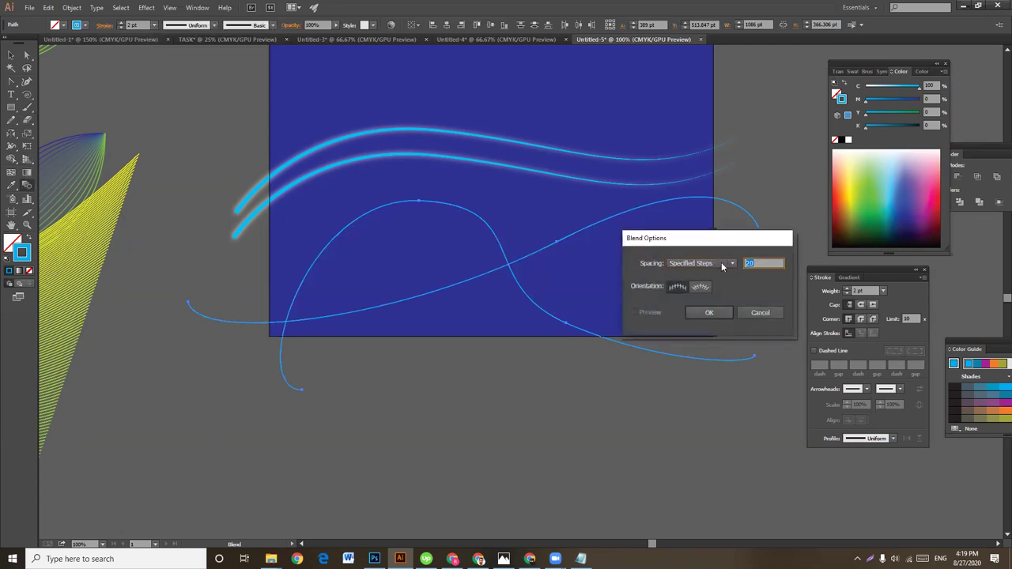
pyautogui.write('2')
pyautogui.click(714, 313)
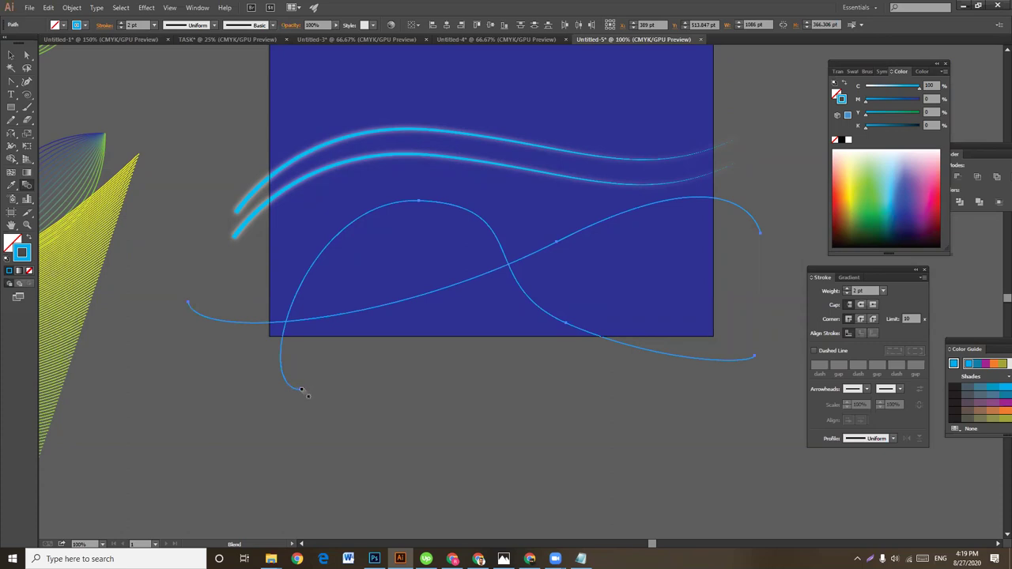
pyautogui.click(189, 304)
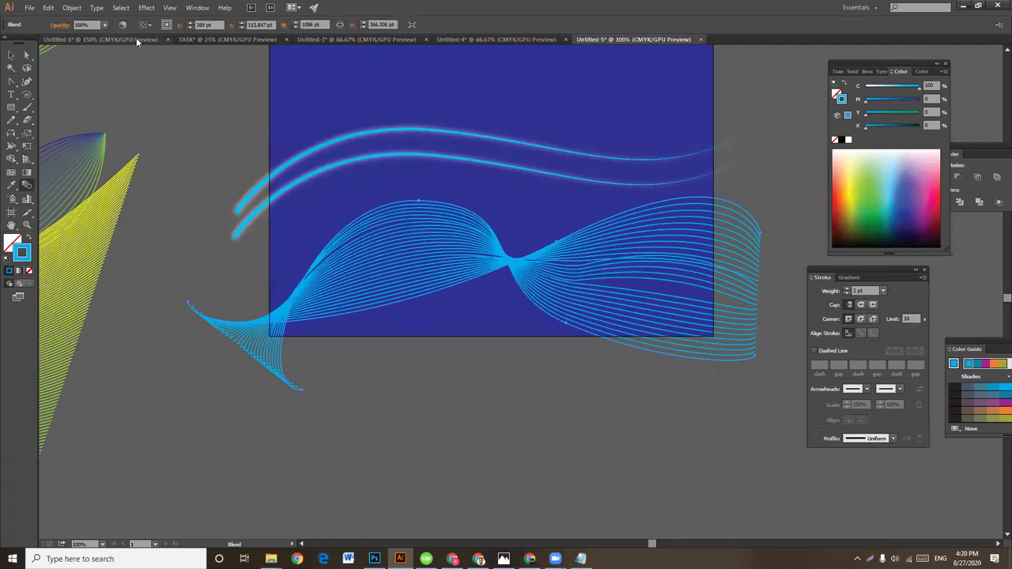
# Step: Select the whole blend and reduce its stroke weight from 2 pt to 1 pt
pyautogui.click(11, 55)
pyautogui.click(390, 450)
pyautogui.click(320, 318)
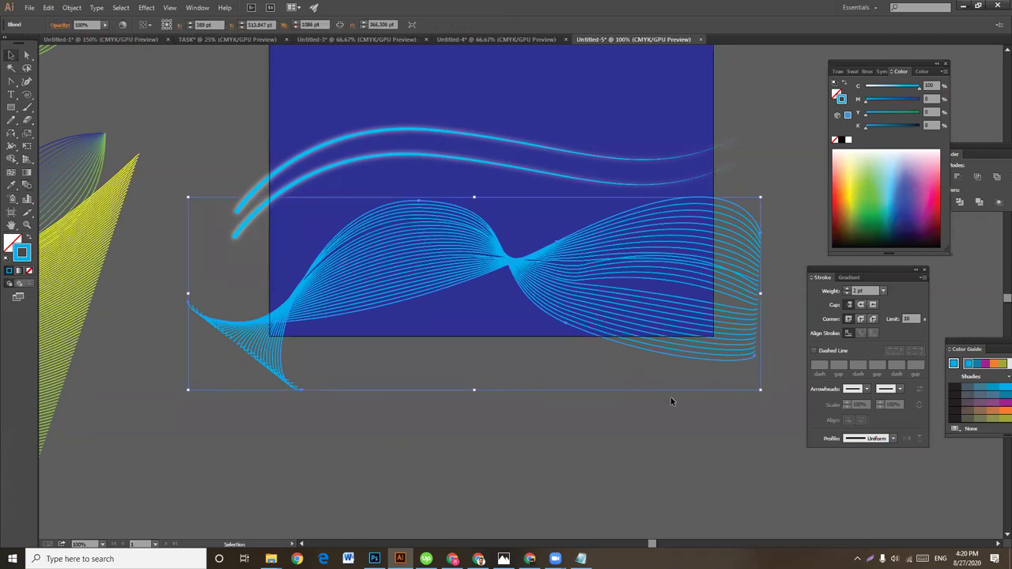
pyautogui.click(849, 294)
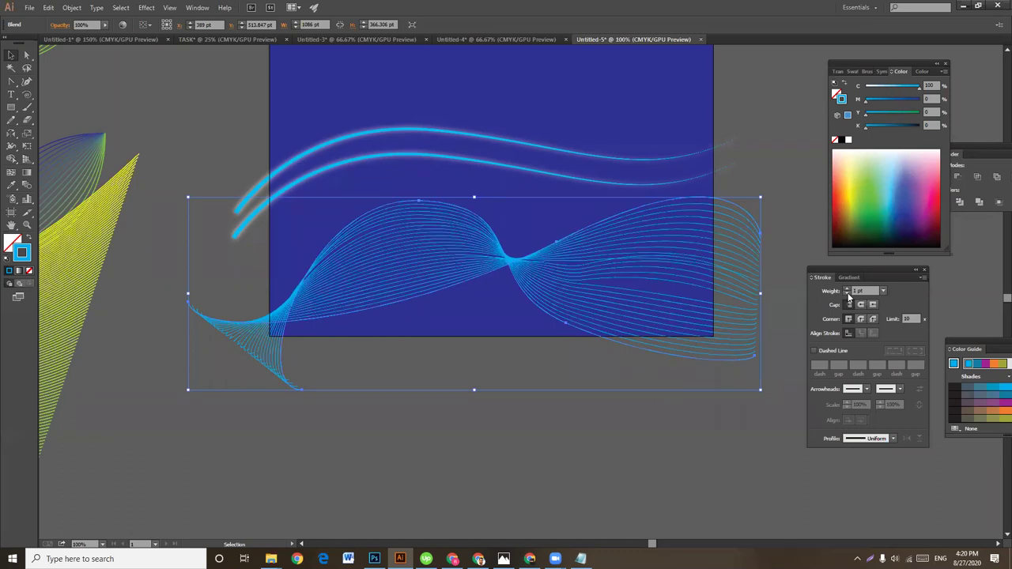
pyautogui.click(444, 504)
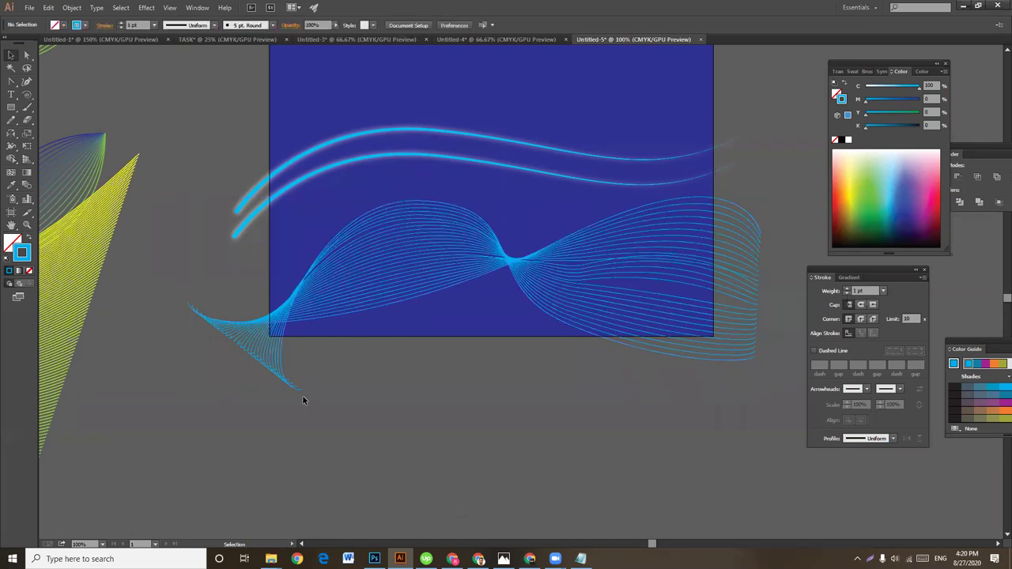
pyautogui.click(26, 55)
# Step: Pull the blend's lower-left end up-left and bend its centre and lower curve sections
pyautogui.click(452, 204)
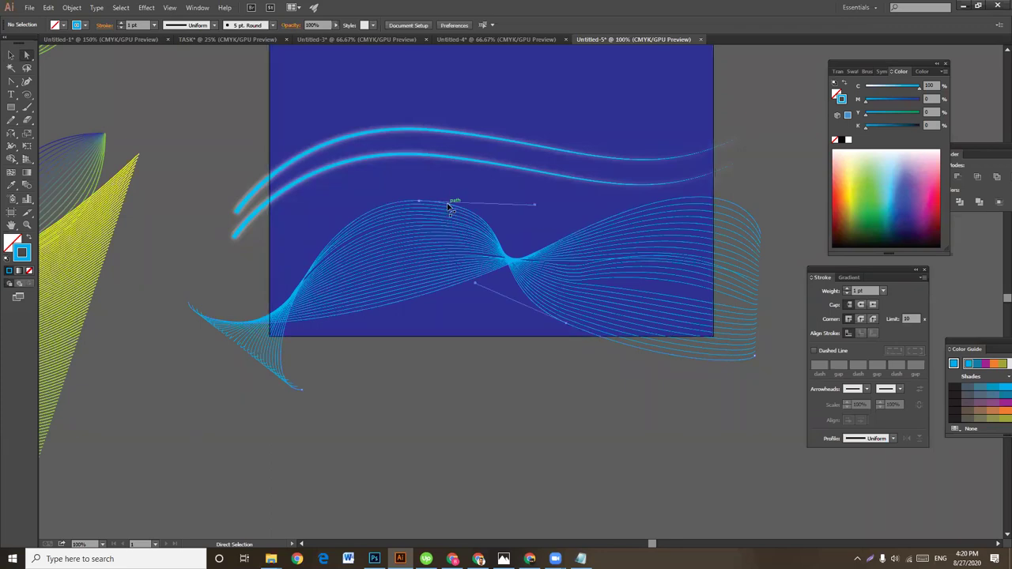
pyautogui.moveTo(512, 269); pyautogui.dragTo(548, 249)
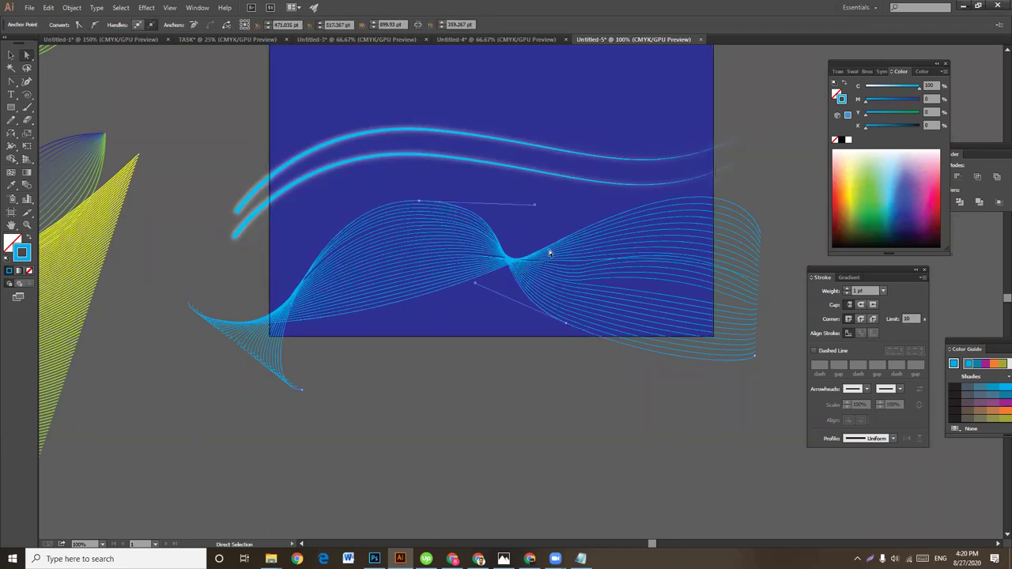
pyautogui.moveTo(306, 393); pyautogui.dragTo(217, 355)
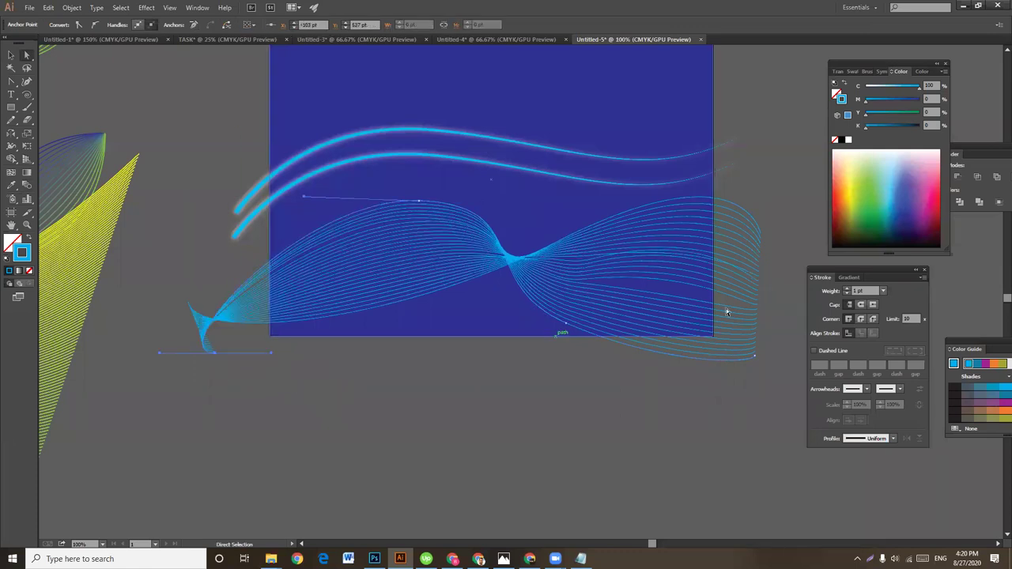
pyautogui.click(760, 231)
pyautogui.click(513, 261)
pyautogui.moveTo(560, 246)
pyautogui.mouseDown()
pyautogui.moveTo(552, 235)
pyautogui.moveTo(506, 235)
pyautogui.moveTo(506, 226)
pyautogui.mouseUp()
pyautogui.click(506, 254)
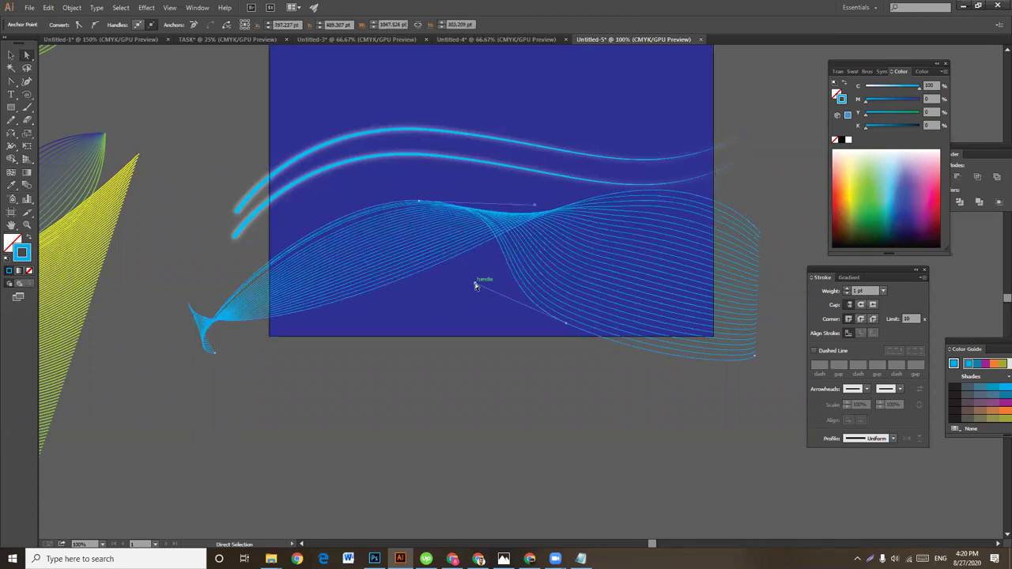
pyautogui.moveTo(477, 283); pyautogui.dragTo(453, 297)
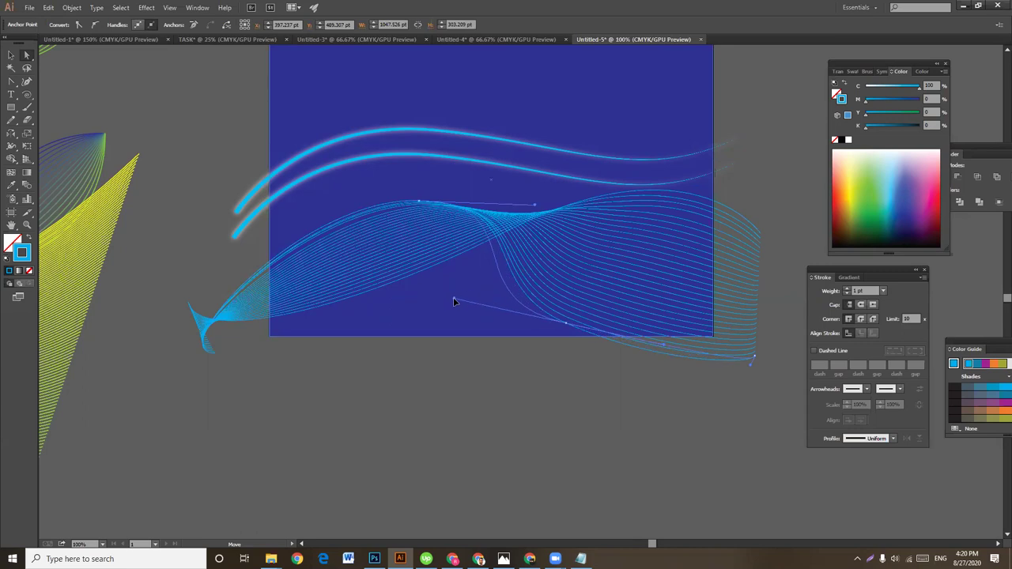
pyautogui.click(612, 367)
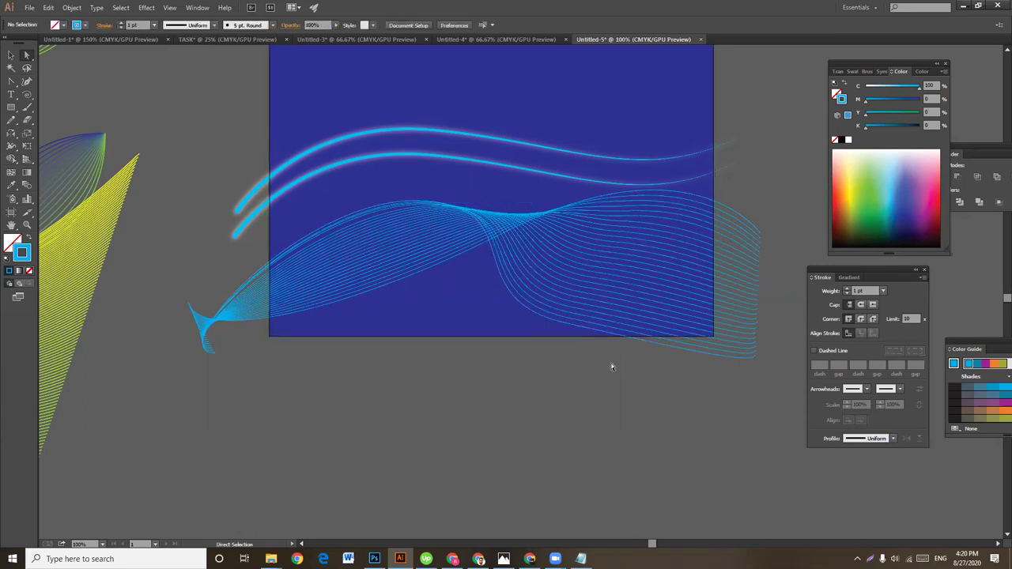
# Step: Drag the spine's top anchor up and left to raise the wave's crest
pyautogui.click(489, 236)
pyautogui.moveTo(420, 203); pyautogui.dragTo(419, 195)
pyautogui.press('v')
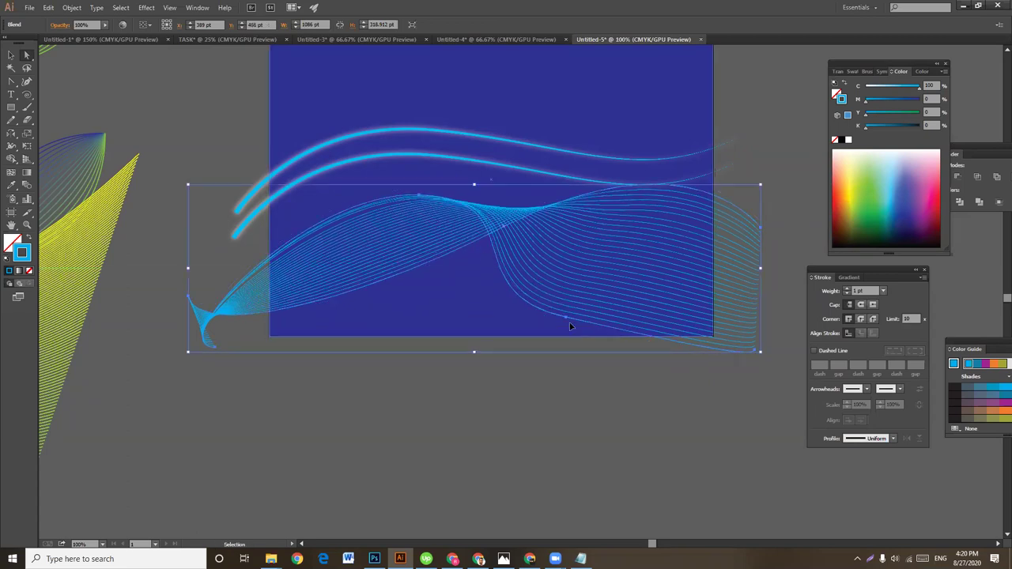
pyautogui.click(707, 381)
pyautogui.press('a')
pyautogui.click(406, 200)
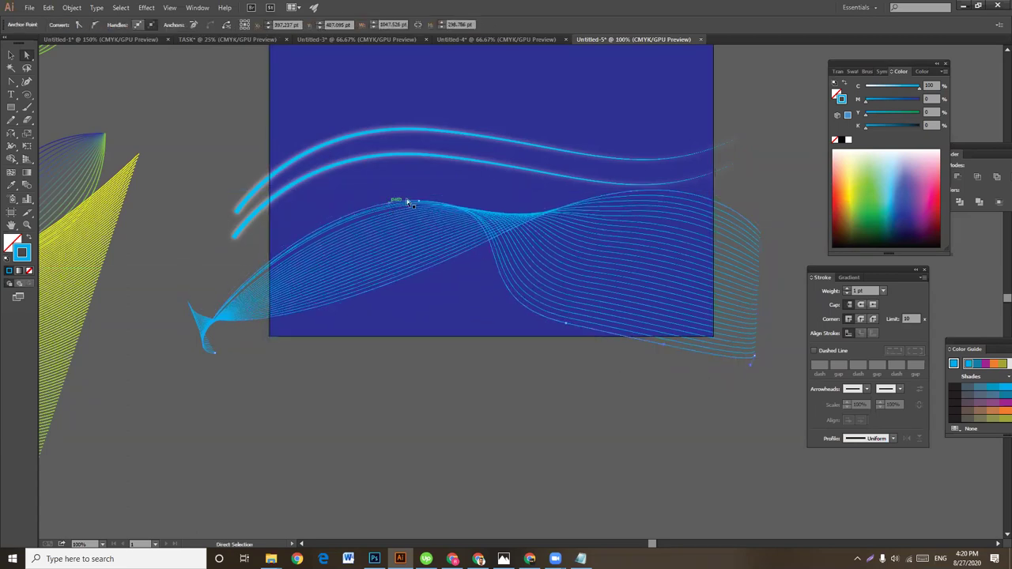
pyautogui.moveTo(422, 204); pyautogui.dragTo(410, 191)
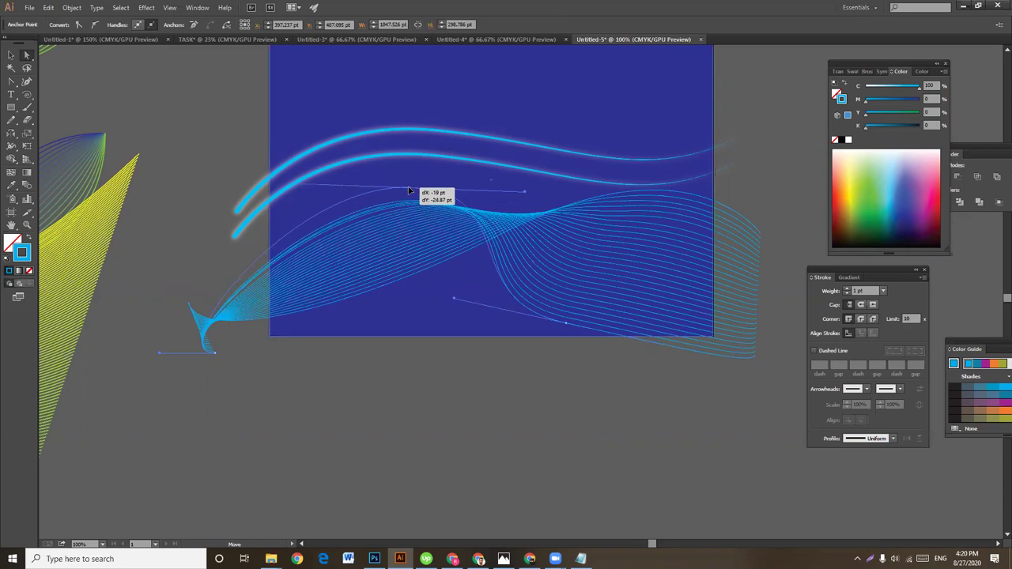
pyautogui.click(432, 269)
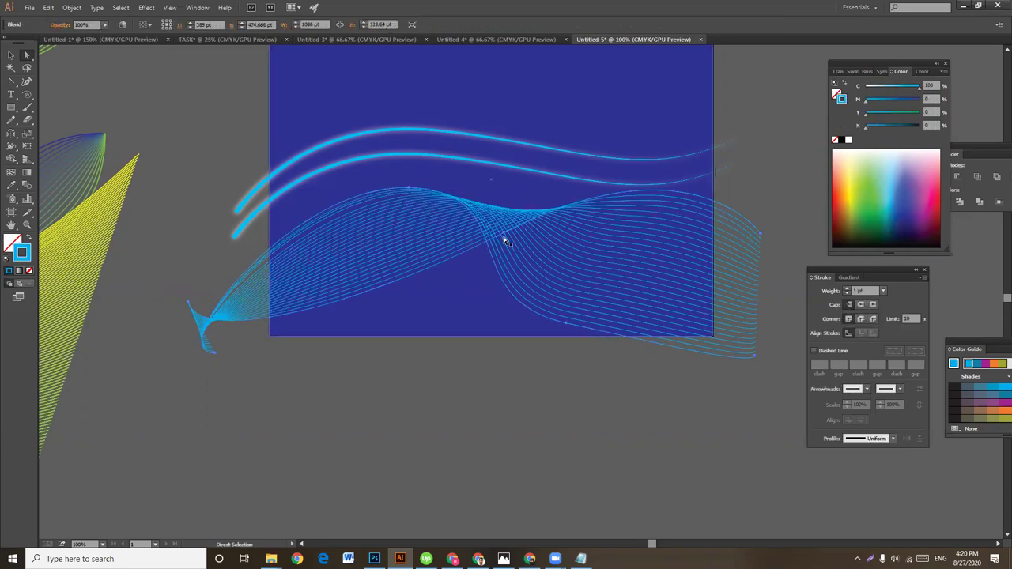
# Step: Nudge the spine's middle anchor slightly down and reselect the whole blend fan
pyautogui.click(505, 233)
pyautogui.moveTo(505, 234); pyautogui.dragTo(510, 252)
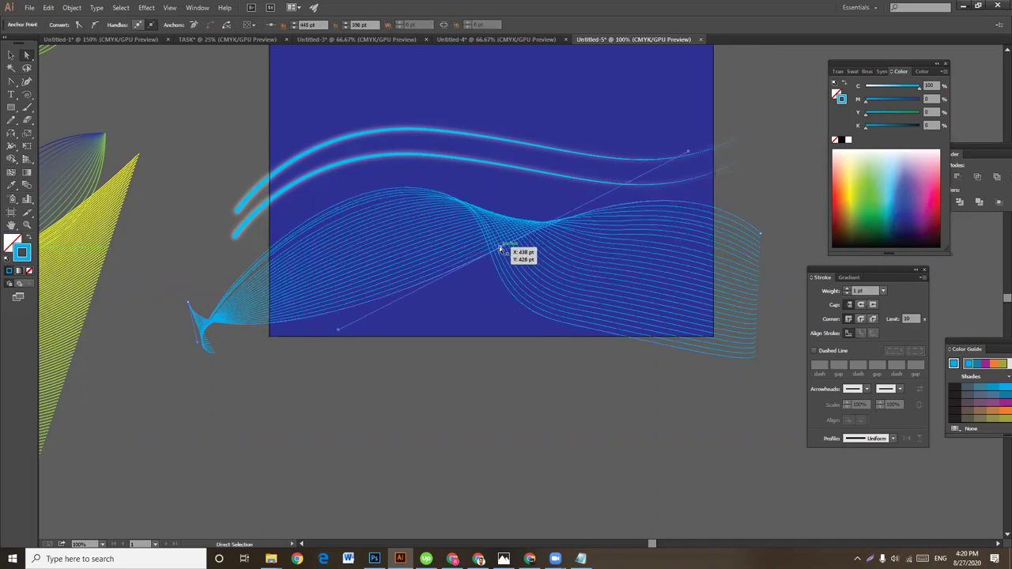
pyautogui.click(11, 54)
pyautogui.click(519, 393)
pyautogui.click(736, 326)
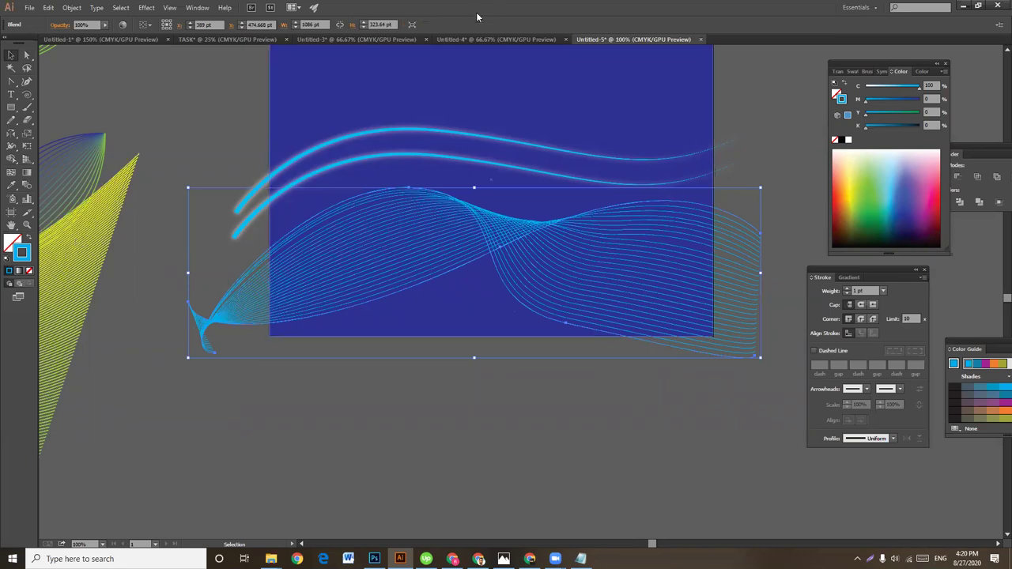
# Step: Rearrange the Pathfinder and Stroke panels and bring up the Transparency panel
pyautogui.moveTo(959, 178); pyautogui.dragTo(850, 142)
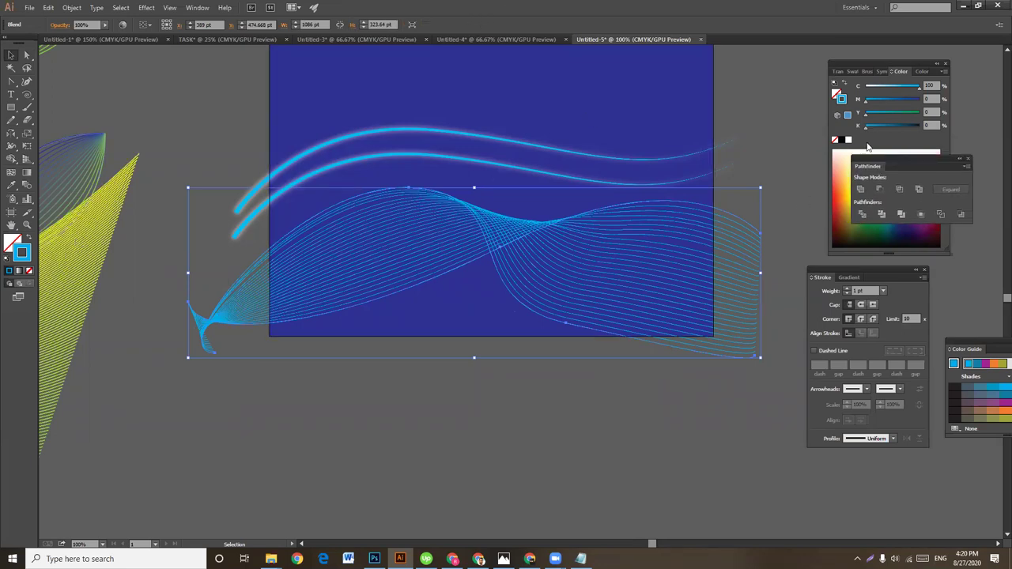
pyautogui.moveTo(879, 270); pyautogui.dragTo(857, 286)
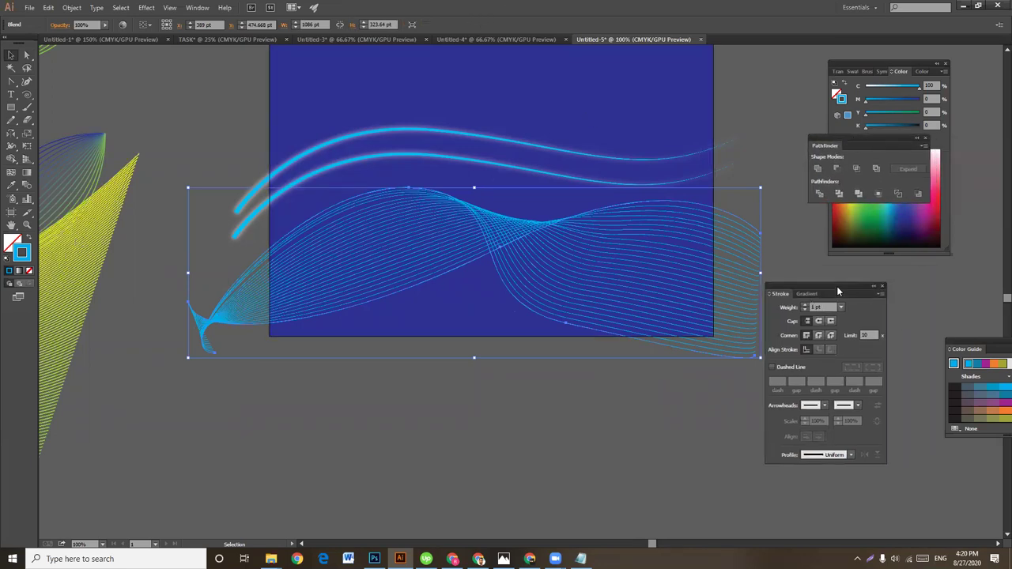
pyautogui.click(196, 8)
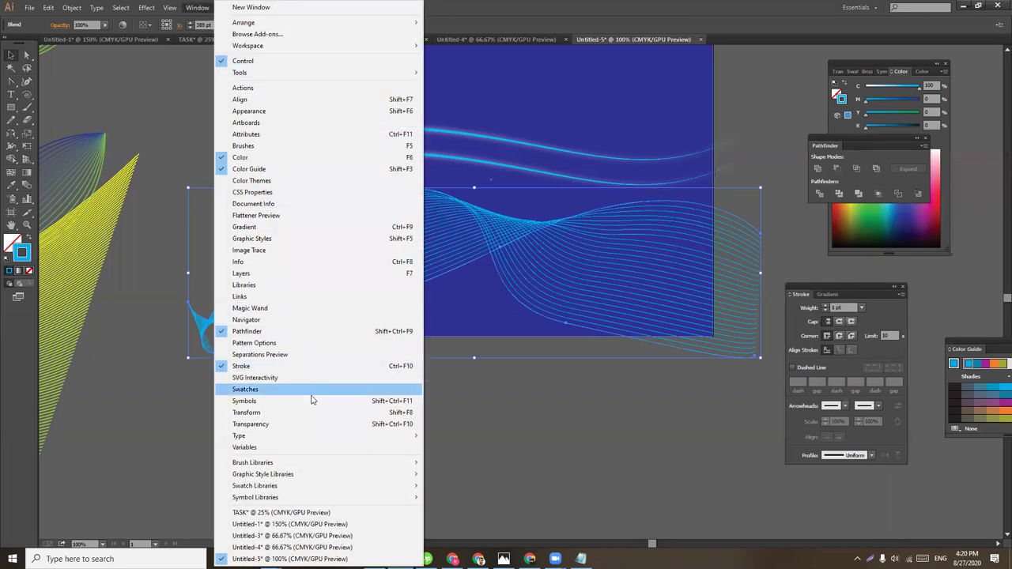
pyautogui.click(292, 424)
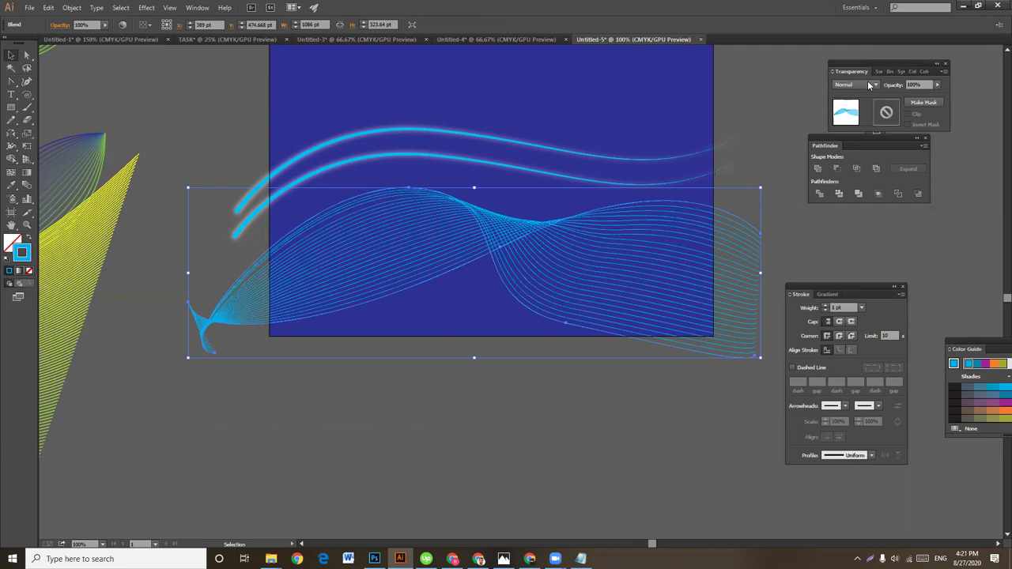
# Step: Try Overlay and Multiply blending modes on the fan, settling on Overlay
pyautogui.click(870, 85)
pyautogui.click(860, 185)
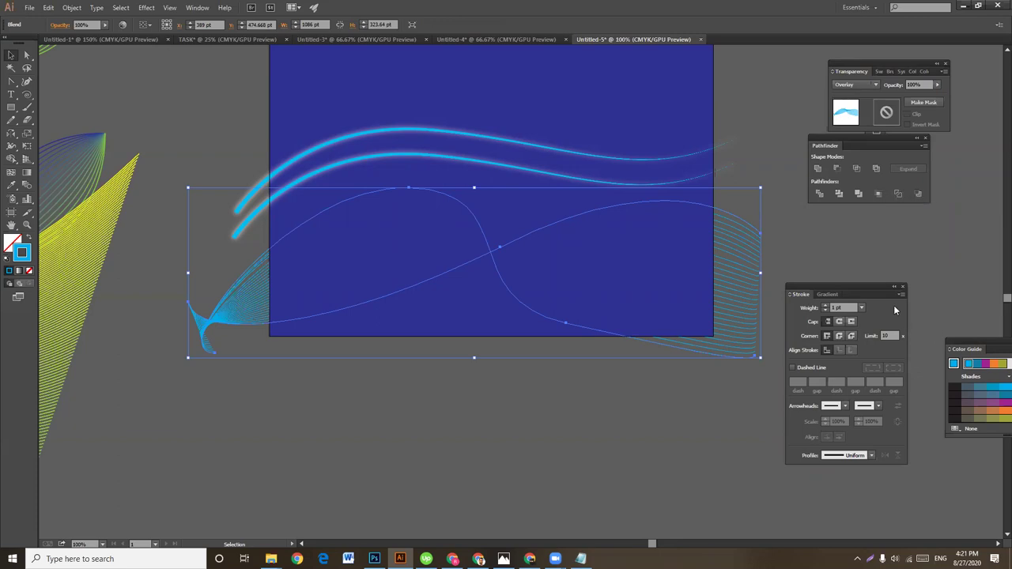
pyautogui.click(864, 83)
pyautogui.click(863, 120)
pyautogui.click(864, 84)
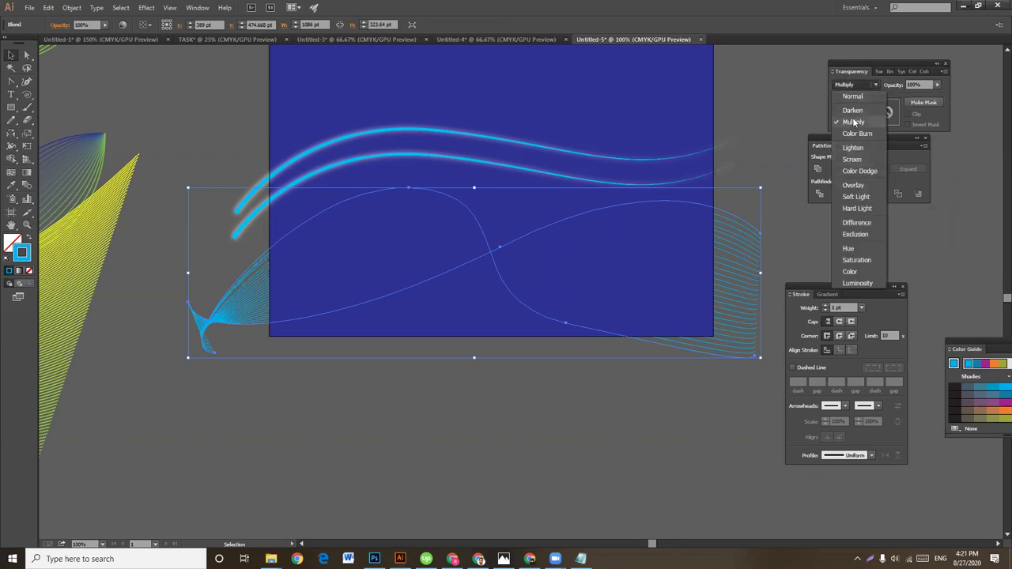
pyautogui.click(862, 184)
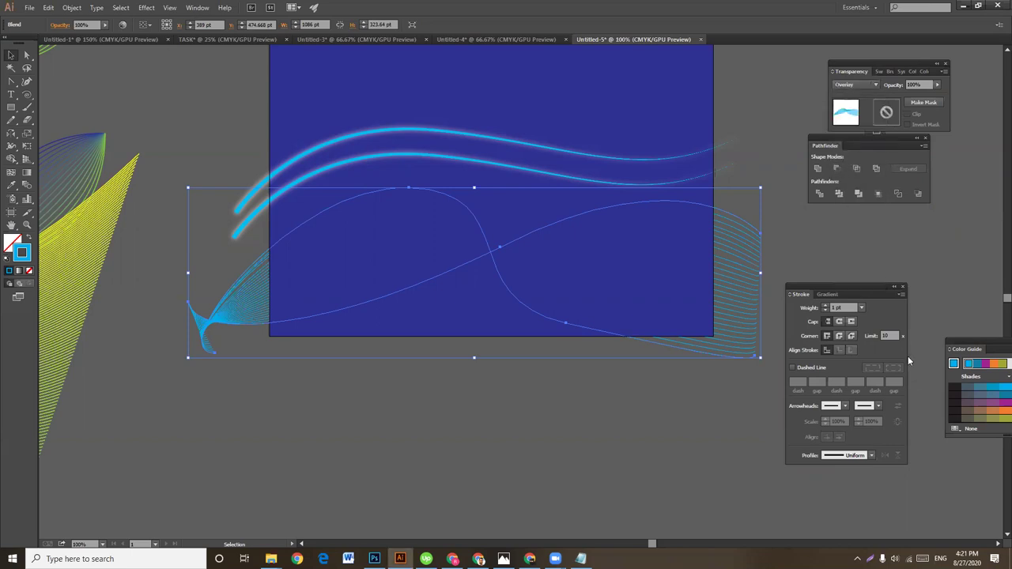
# Step: Recolour the fan's stroke white, then delete and restore the fan
pyautogui.doubleClick(29, 258)
pyautogui.moveTo(669, 220); pyautogui.dragTo(667, 206)
pyautogui.click(908, 210)
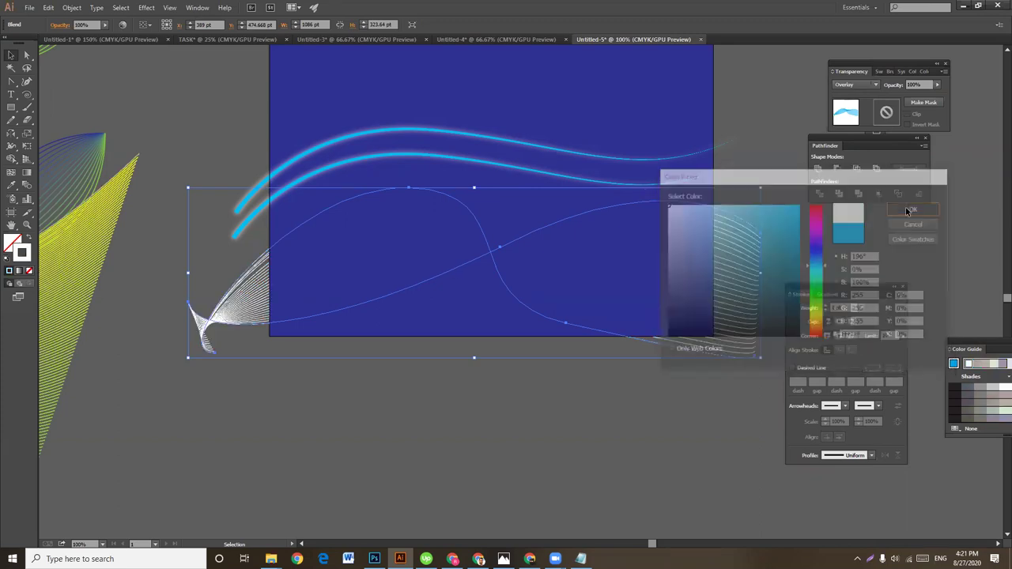
pyautogui.click(715, 372)
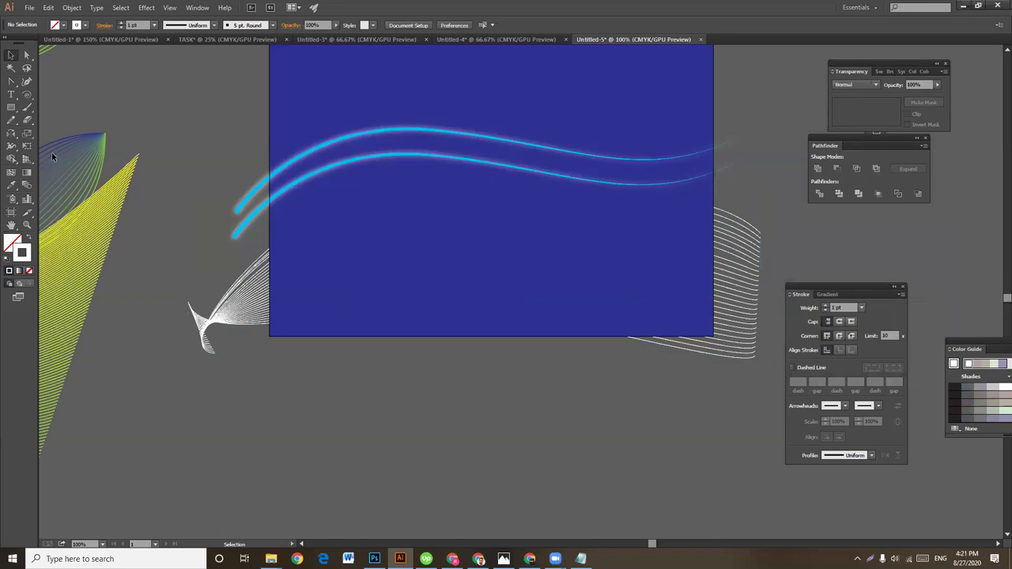
pyautogui.click(236, 311)
pyautogui.press('Delete')
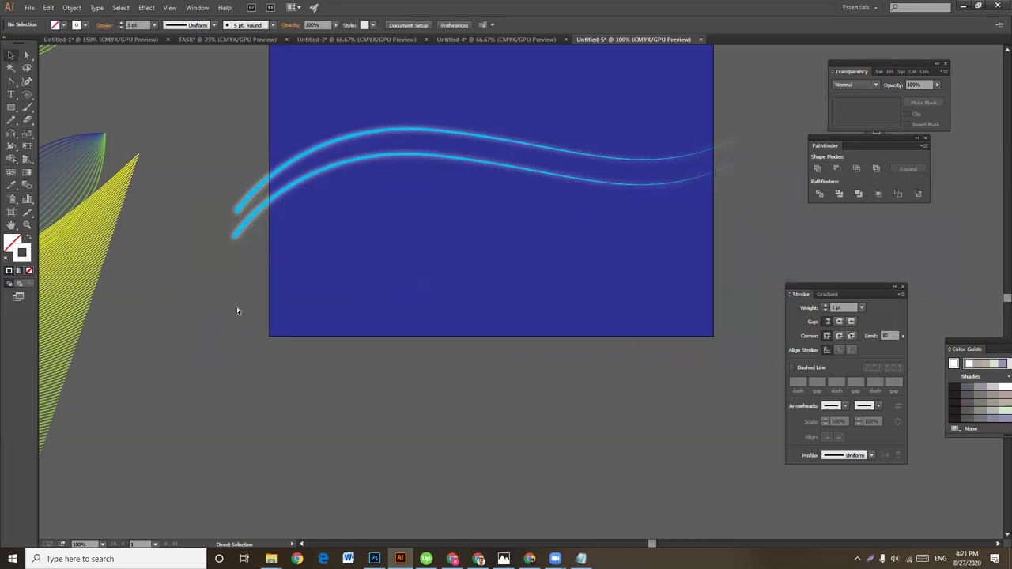
pyautogui.hotkey('ctrl', 'z')
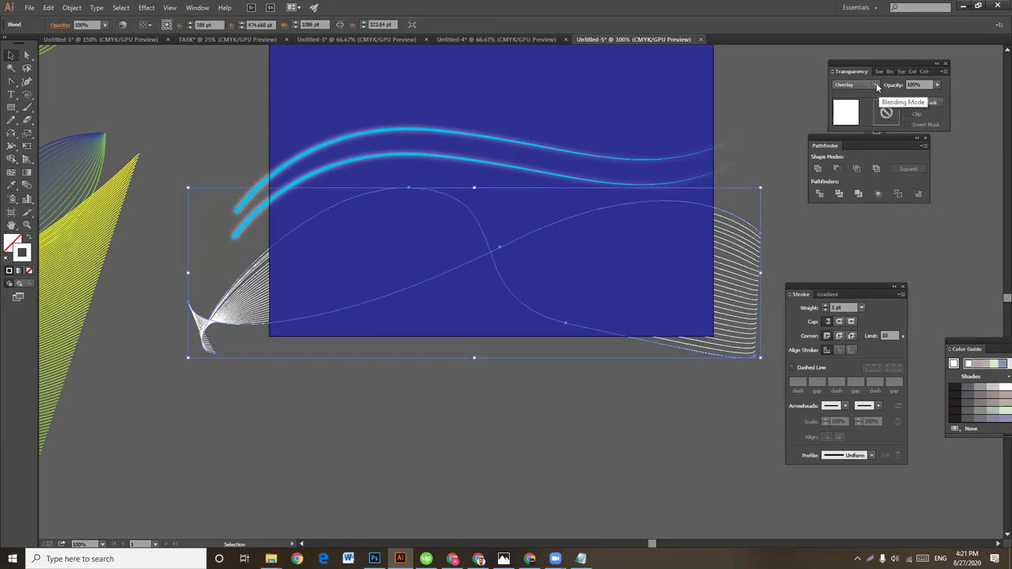
# Step: Try Hue, Darken and Lighten blending modes on the fan, returning to Overlay
pyautogui.click(877, 85)
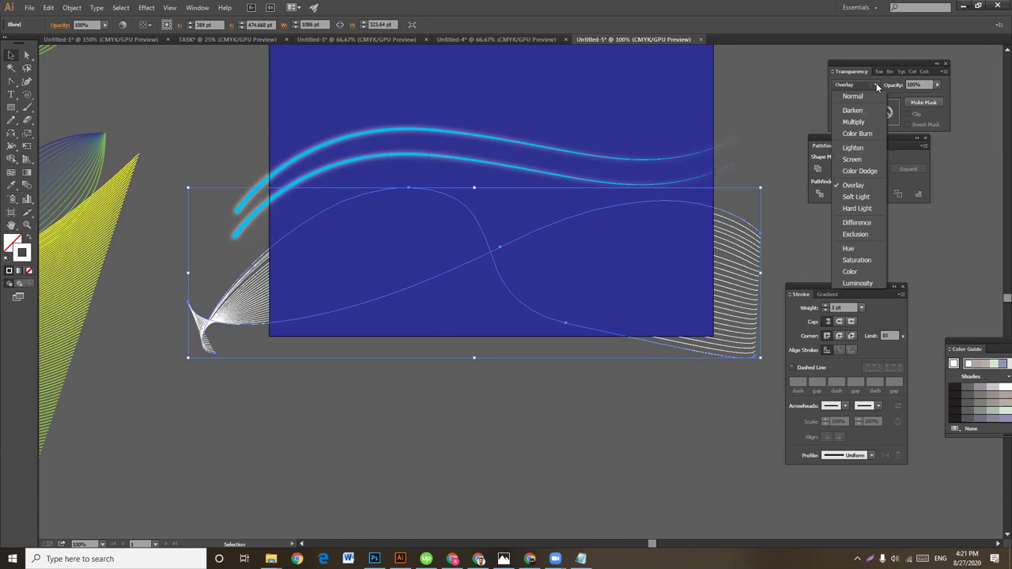
pyautogui.click(855, 249)
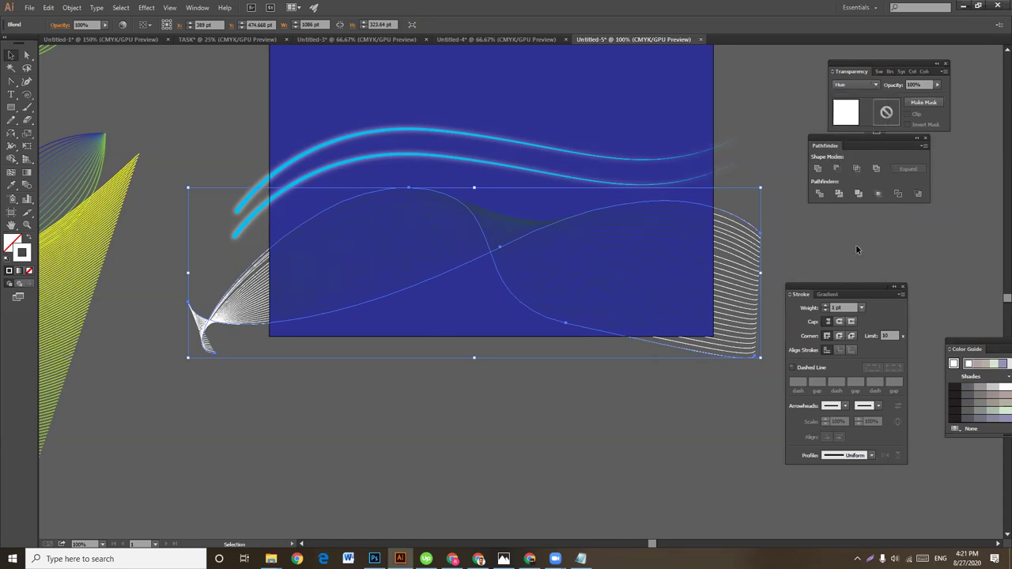
pyautogui.click(866, 84)
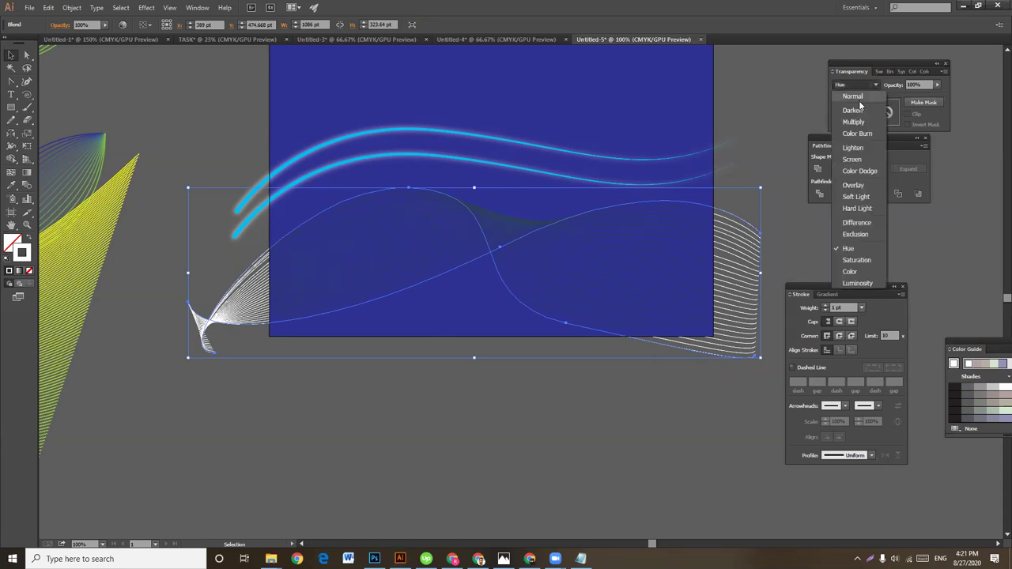
pyautogui.click(861, 110)
pyautogui.click(869, 88)
pyautogui.click(865, 149)
pyautogui.click(870, 85)
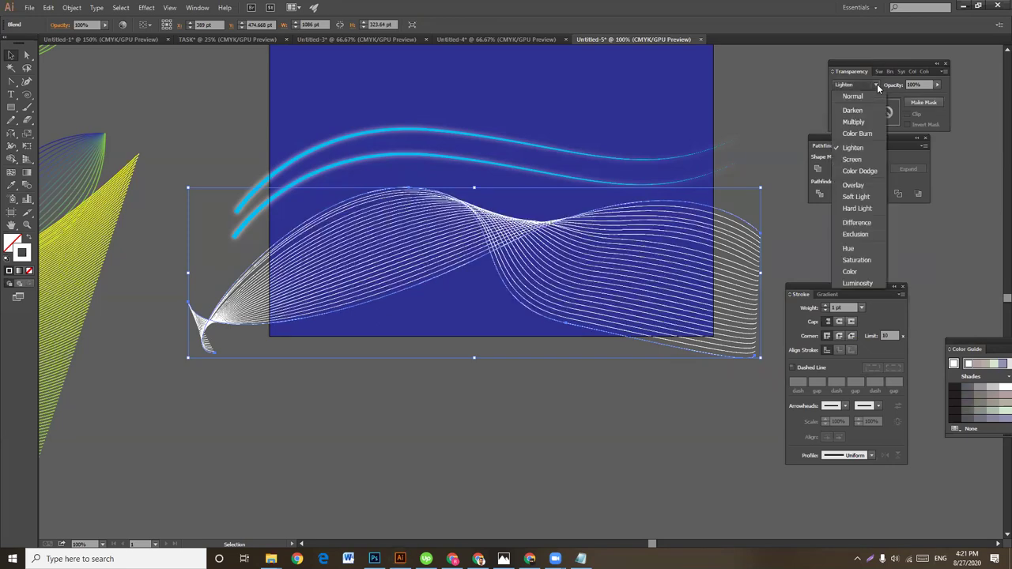
pyautogui.click(862, 186)
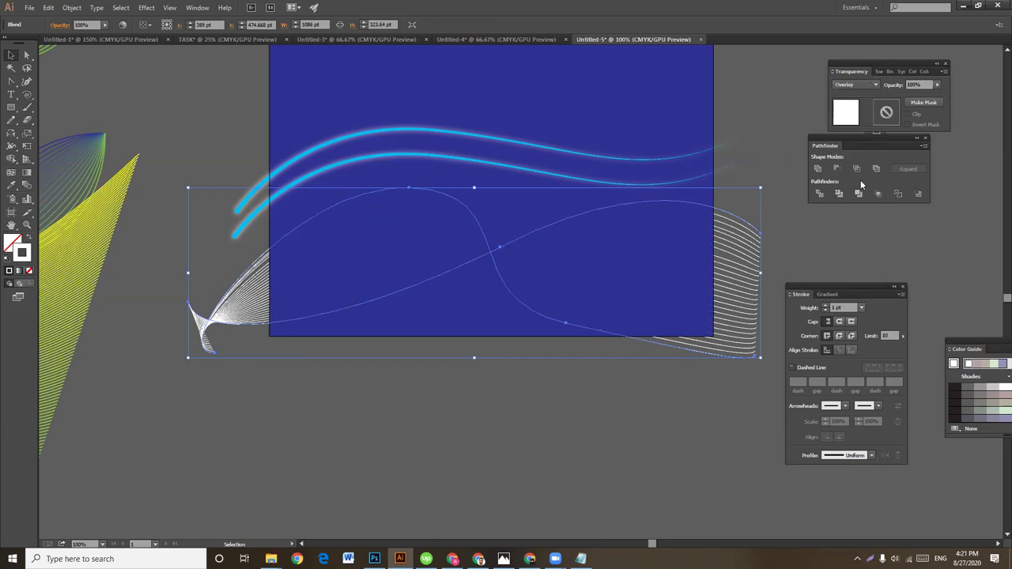
# Step: Change the fan's stroke colour to magenta FF00C3
pyautogui.doubleClick(21, 254)
pyautogui.moveTo(744, 256)
pyautogui.mouseDown()
pyautogui.moveTo(754, 224)
pyautogui.moveTo(798, 214)
pyautogui.moveTo(819, 222)
pyautogui.mouseUp()
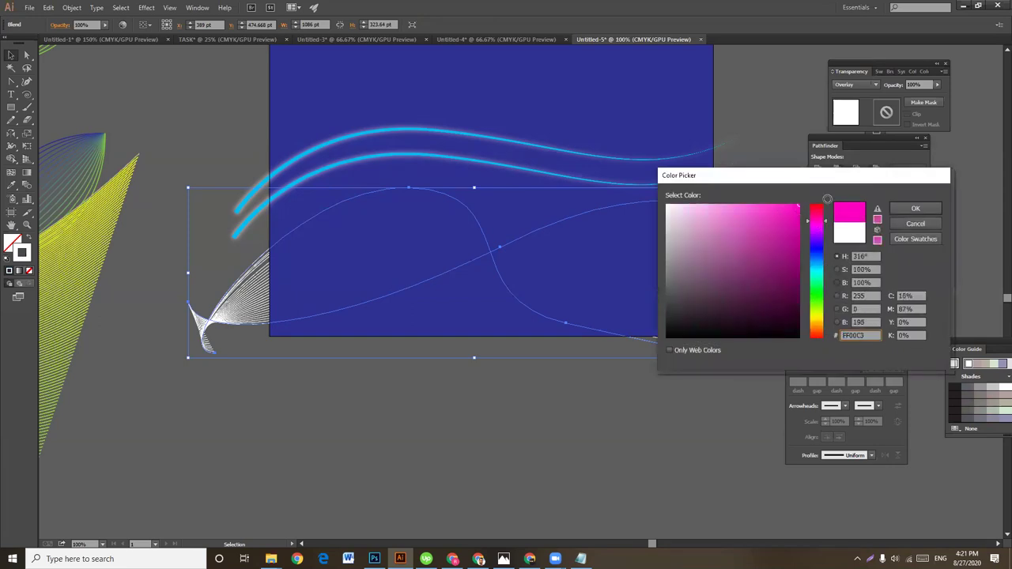
pyautogui.click(915, 208)
pyautogui.click(652, 386)
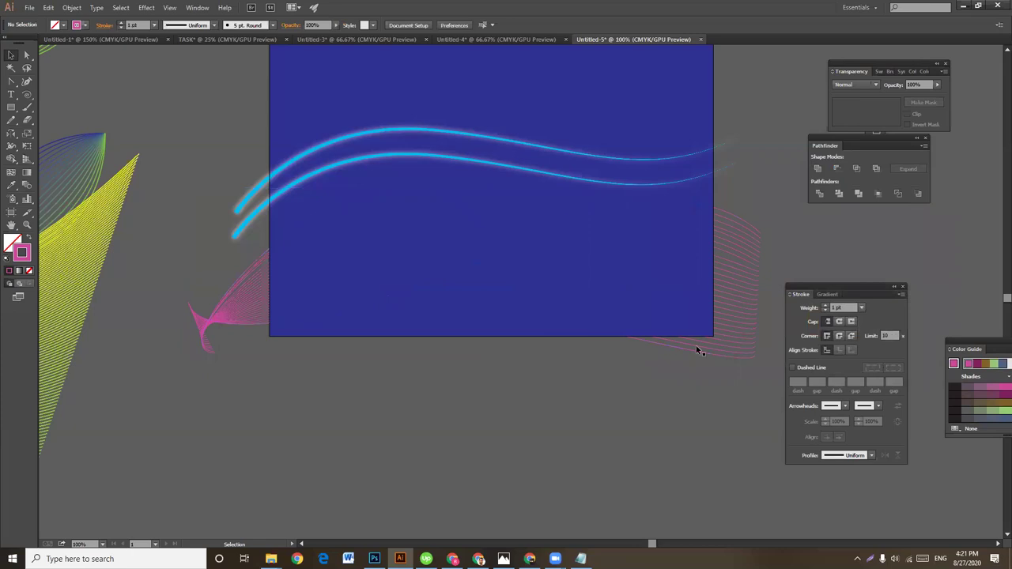
pyautogui.click(744, 259)
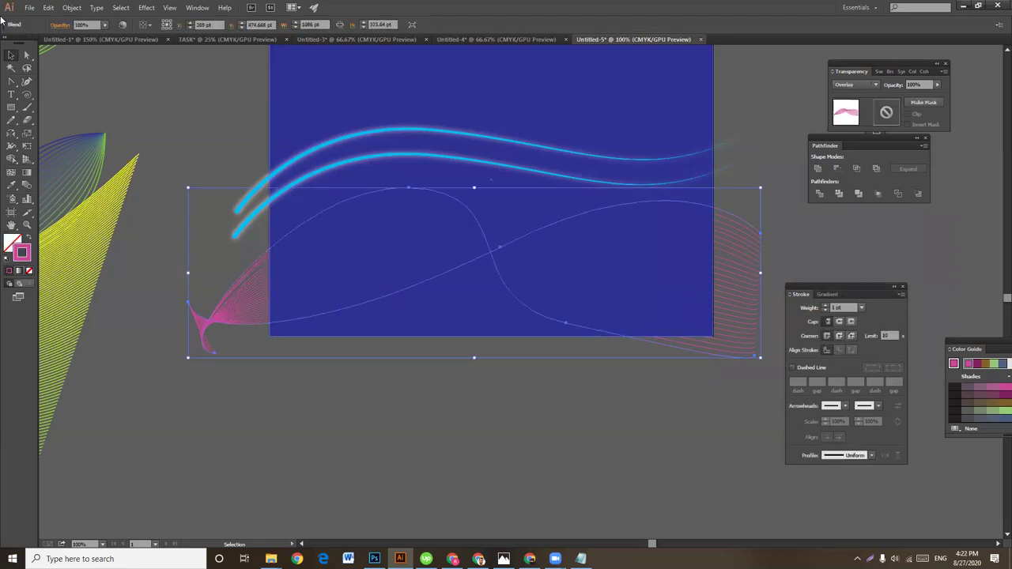
pyautogui.click(260, 370)
pyautogui.click(244, 326)
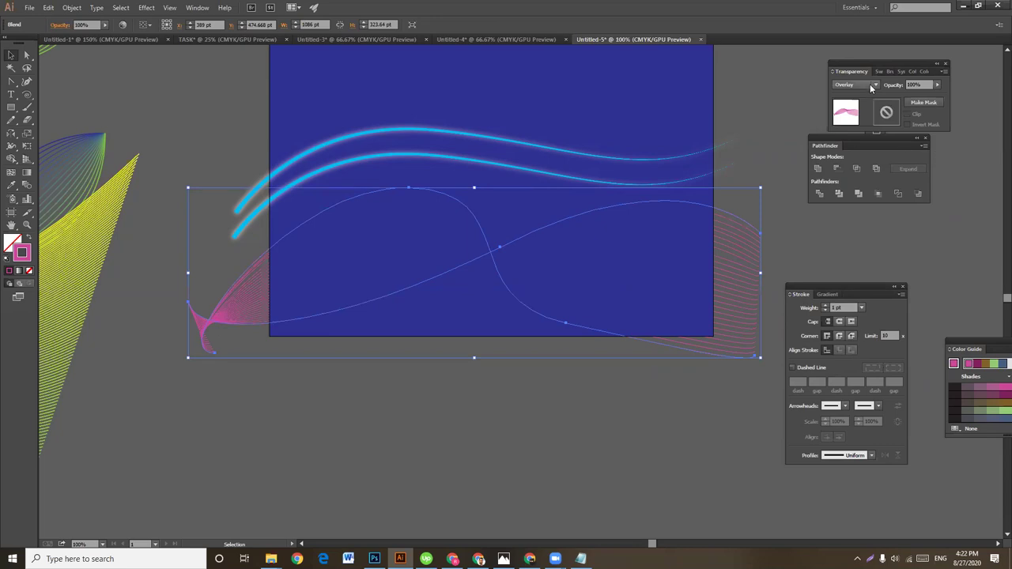
# Step: Toggle an opacity mask on and off, then set the fan's blending mode to Normal
pyautogui.click(922, 104)
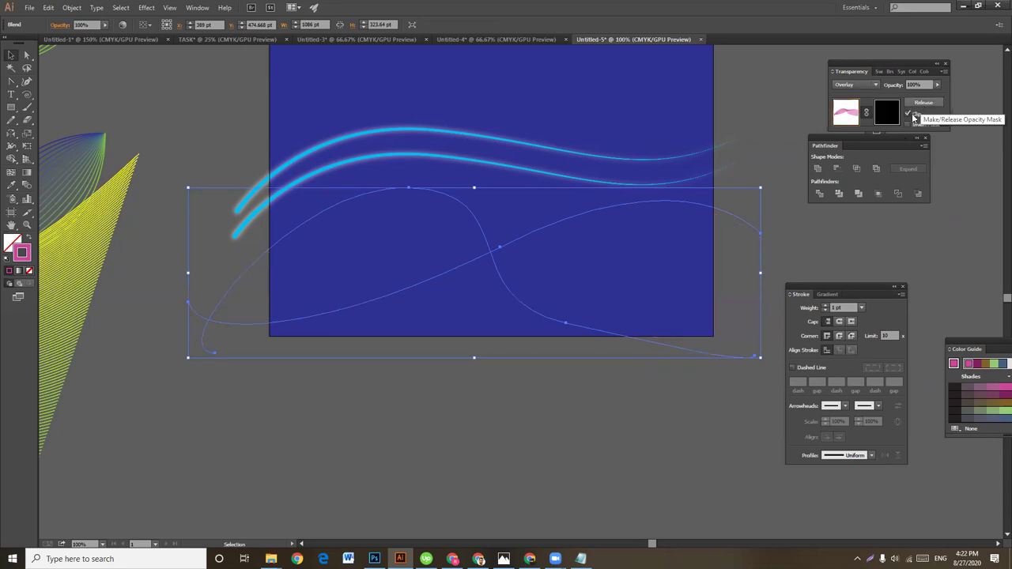
pyautogui.click(922, 103)
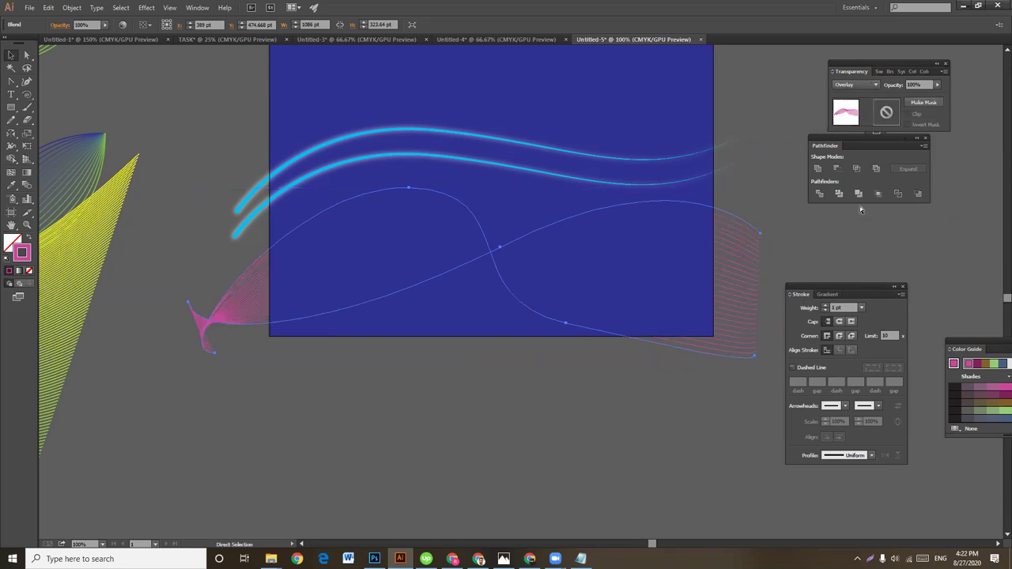
pyautogui.click(861, 86)
pyautogui.click(861, 95)
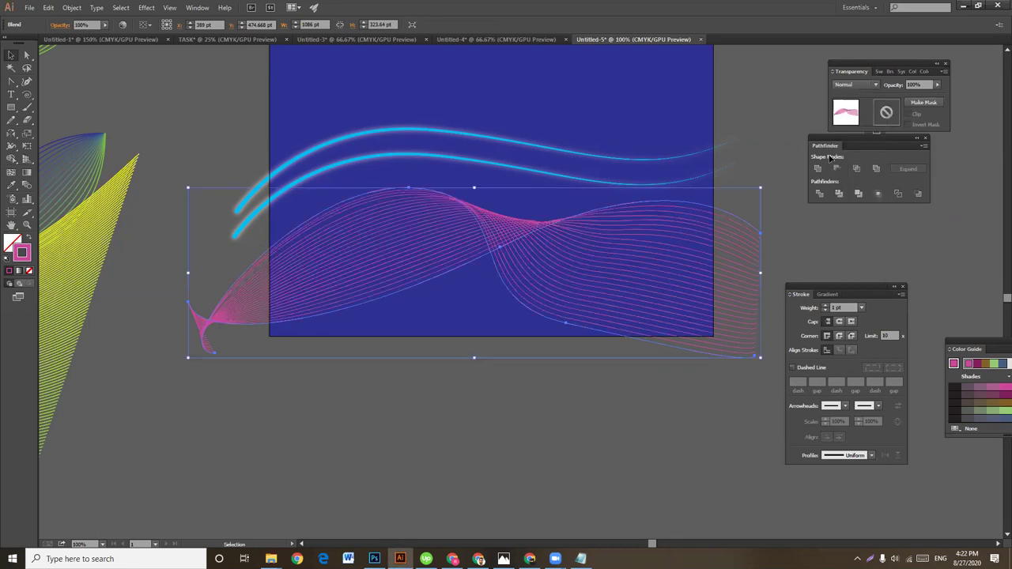
pyautogui.click(646, 411)
# Step: Check the glowing cyan wave's blending-mode options without changing them
pyautogui.moveTo(758, 183); pyautogui.dragTo(729, 257)
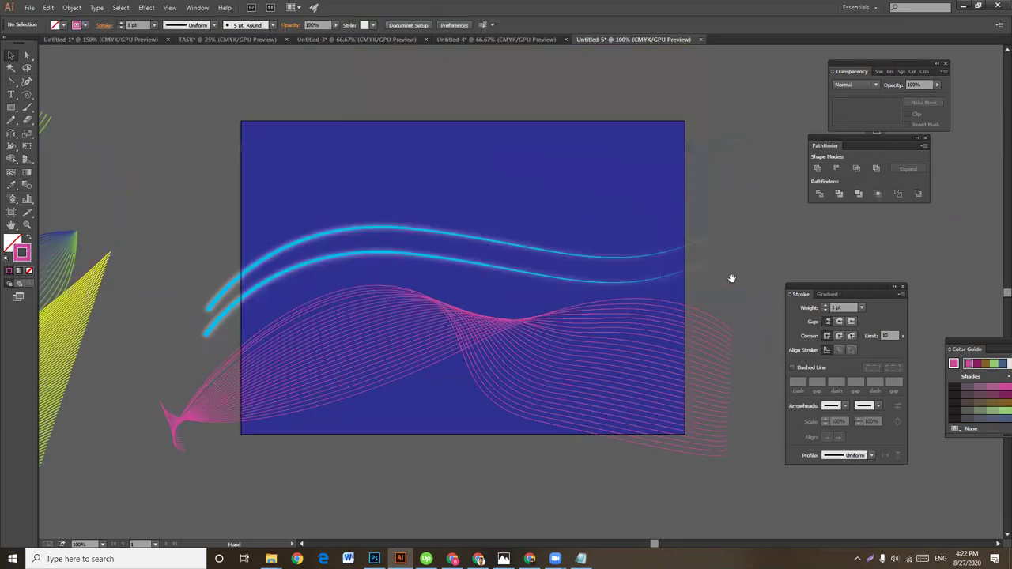
pyautogui.click(406, 231)
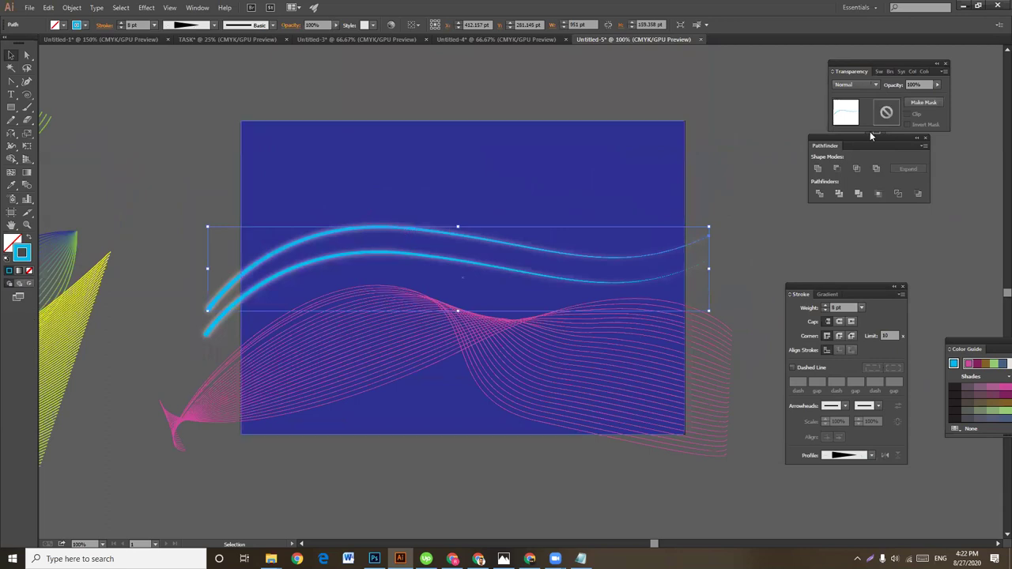
pyautogui.click(868, 86)
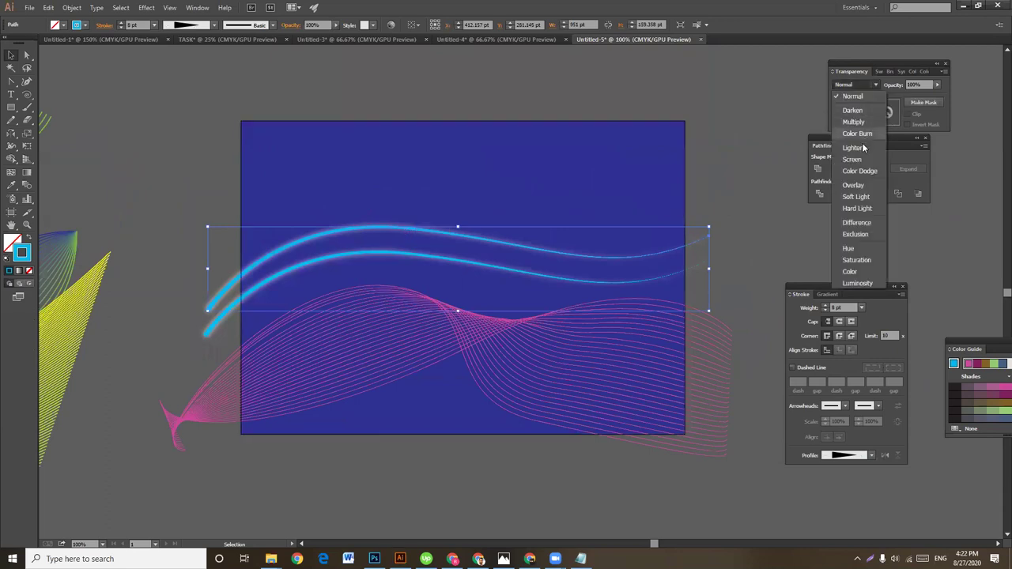
pyautogui.press('Escape')
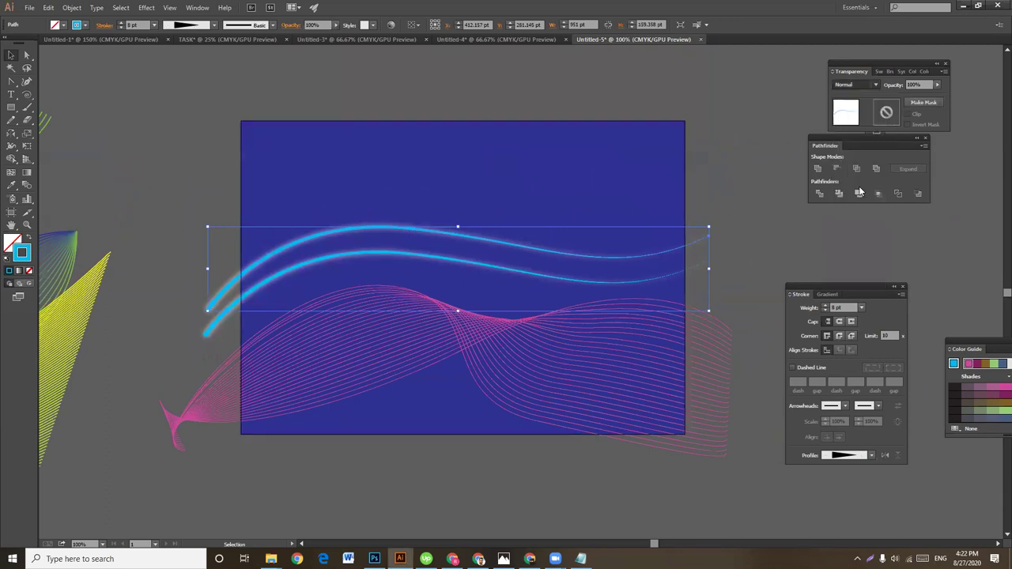
pyautogui.click(682, 189)
# Step: Try a cyan fill on the background rectangle, then restore its blue-purple fill
pyautogui.click(670, 135)
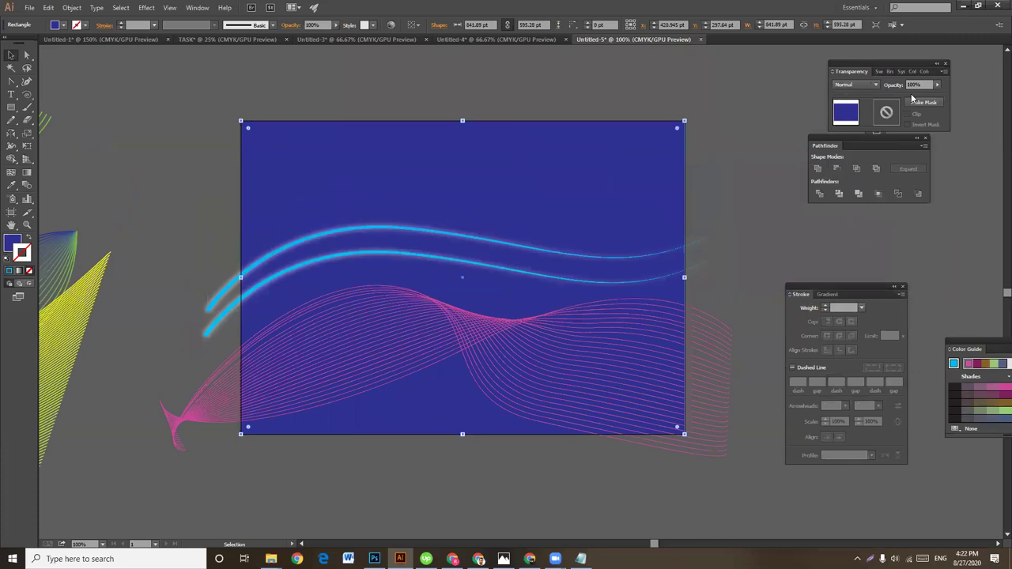
pyautogui.click(953, 364)
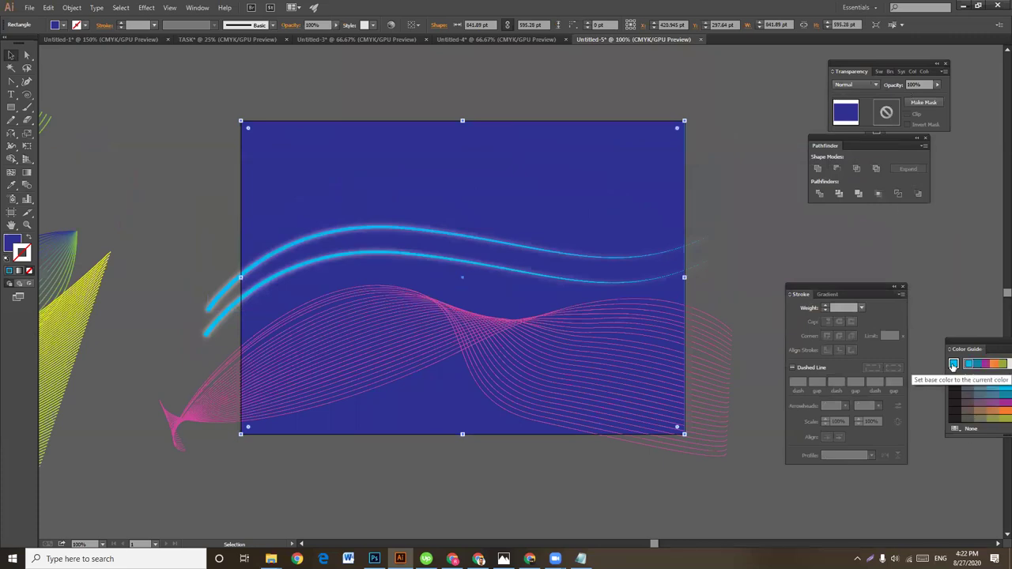
pyautogui.click(14, 241)
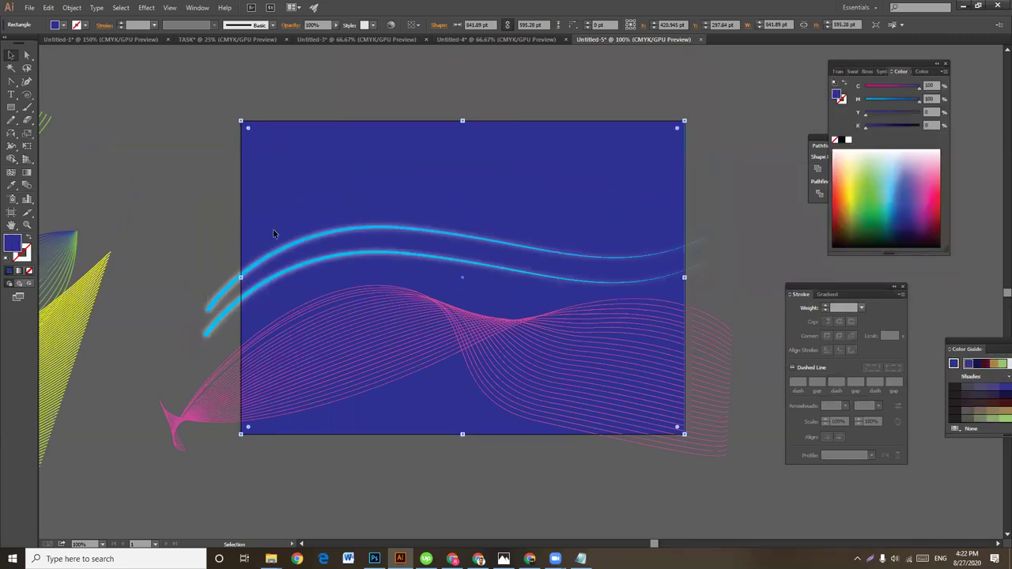
pyautogui.moveTo(918, 104)
pyautogui.mouseDown()
pyautogui.moveTo(862, 103)
pyautogui.moveTo(952, 106)
pyautogui.mouseUp()
pyautogui.click(740, 244)
pyautogui.click(613, 364)
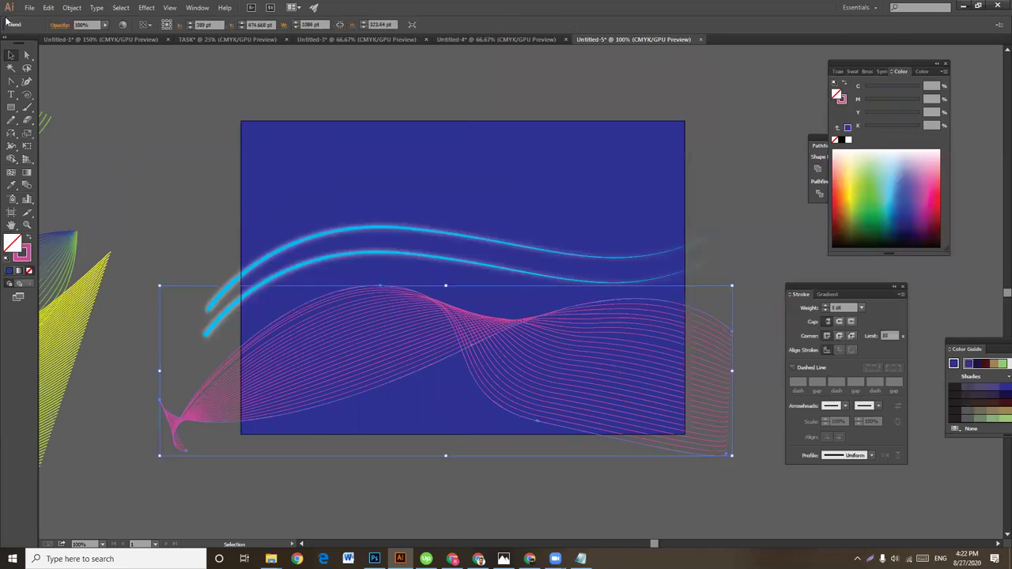
pyautogui.click(350, 478)
# Step: Lighten one spine path toward white and shift the other toward violet via the M slider
pyautogui.click(475, 350)
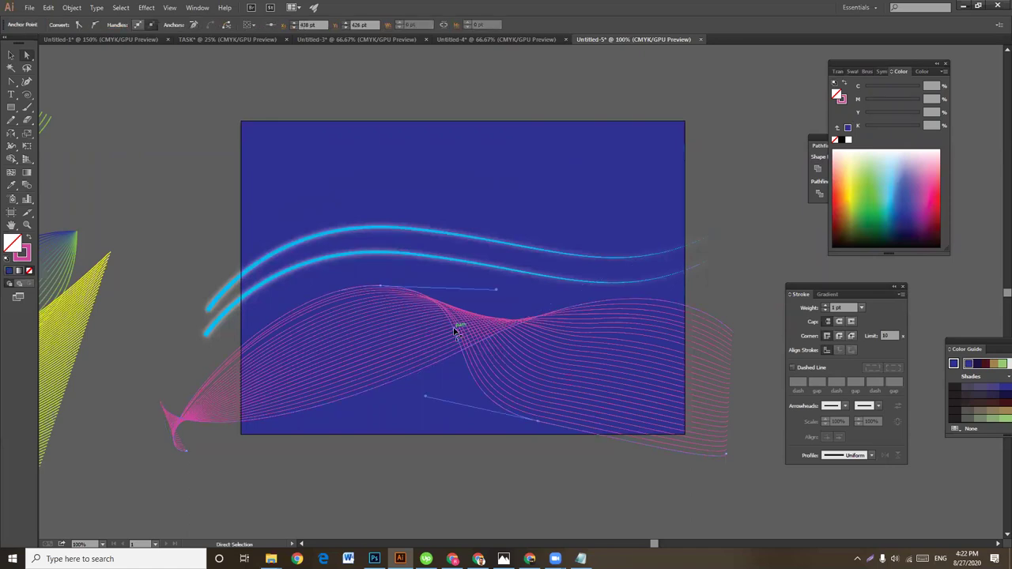
pyautogui.click(30, 261)
pyautogui.moveTo(891, 104); pyautogui.dragTo(869, 104)
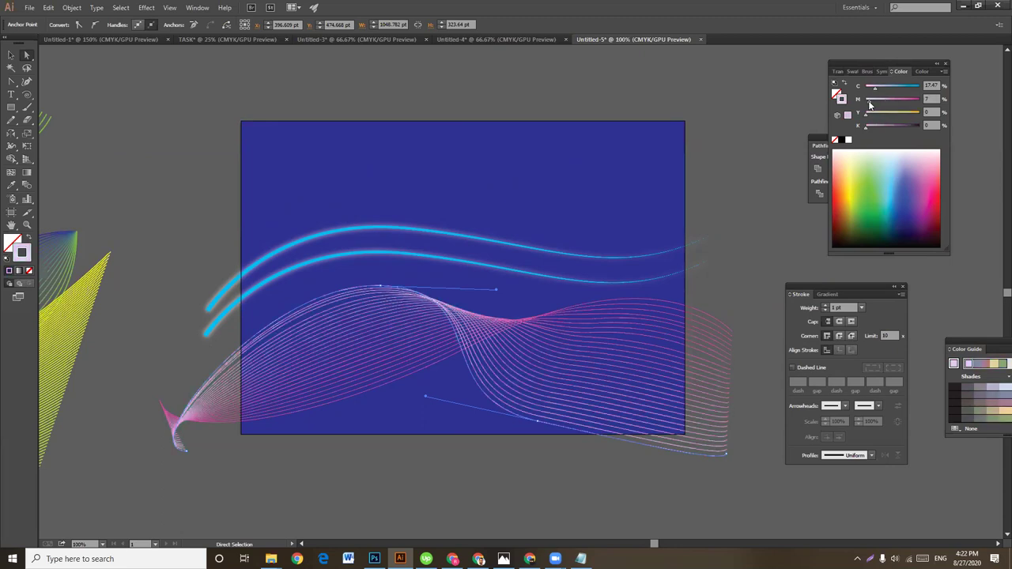
pyautogui.click(748, 251)
pyautogui.click(718, 319)
pyautogui.moveTo(869, 104)
pyautogui.mouseDown()
pyautogui.moveTo(922, 98)
pyautogui.moveTo(920, 88)
pyautogui.mouseUp()
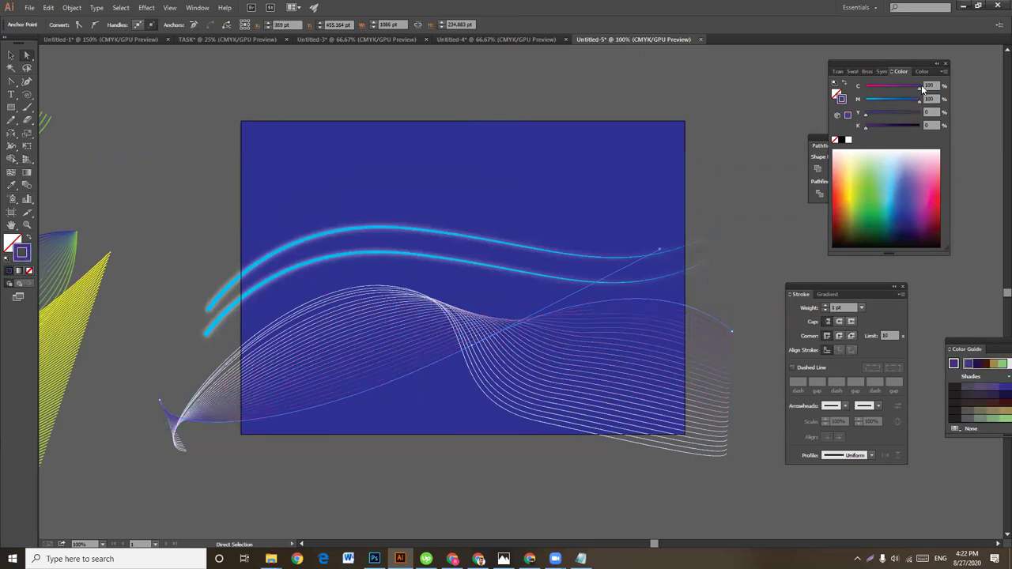
pyautogui.click(764, 219)
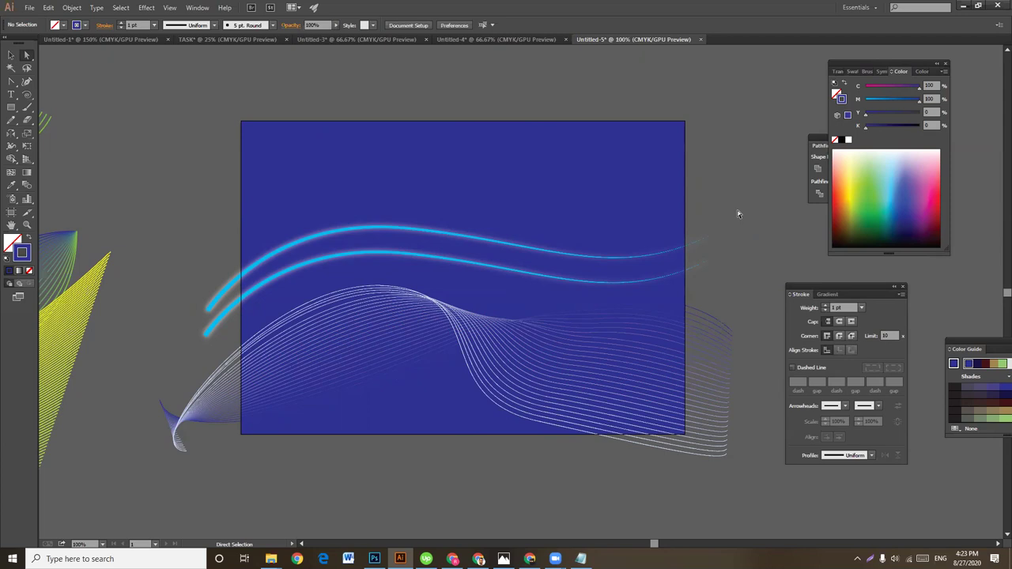
pyautogui.moveTo(739, 214)
pyautogui.mouseDown()
pyautogui.moveTo(732, 157)
pyautogui.moveTo(736, 180)
pyautogui.mouseUp()
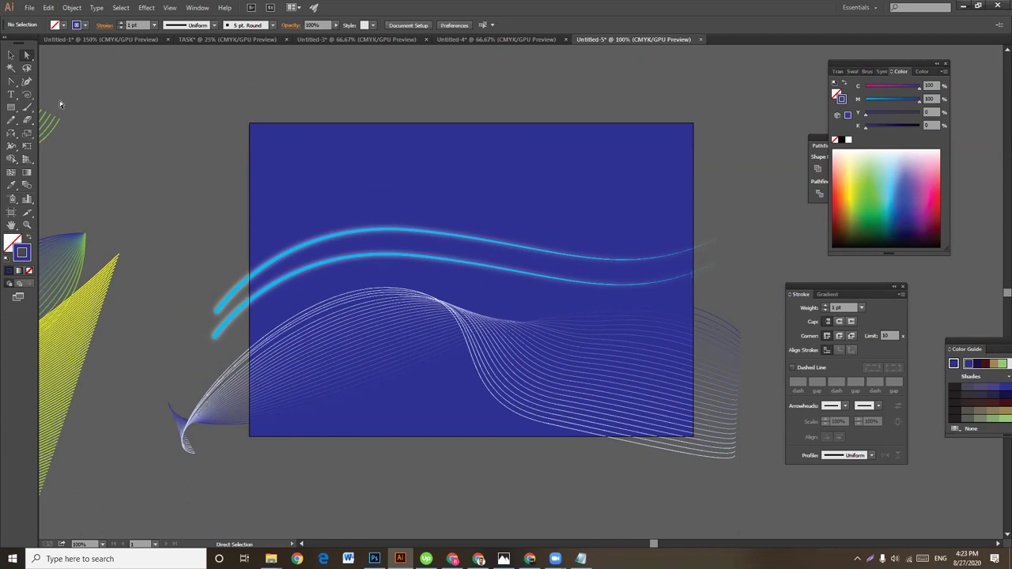
# Step: Draw a hexagon with the Polygon tool at the artboard's top edge
pyautogui.click(10, 109)
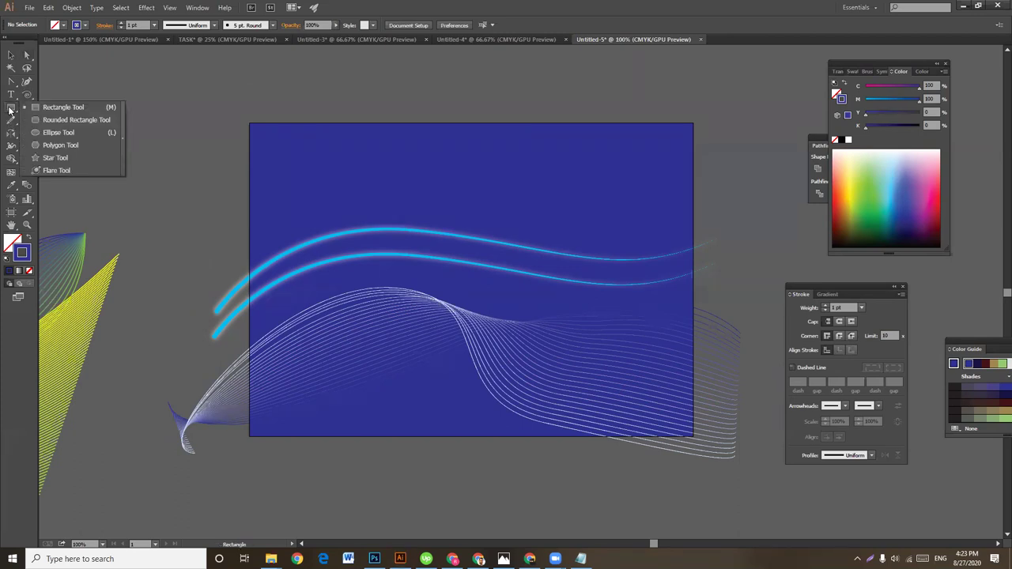
pyautogui.click(51, 145)
pyautogui.moveTo(411, 208); pyautogui.dragTo(261, 174)
pyautogui.moveTo(451, 276); pyautogui.dragTo(610, 290)
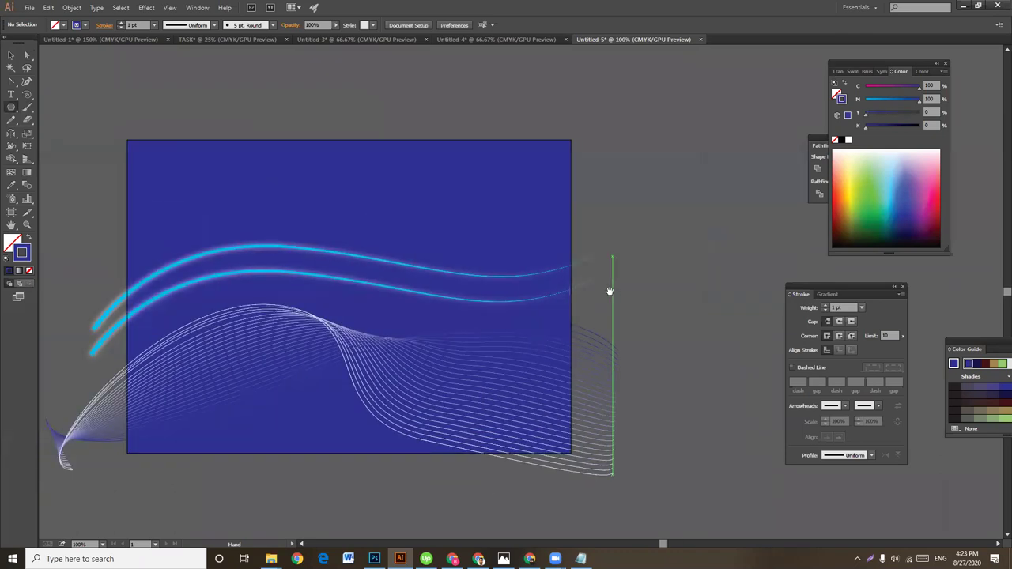
pyautogui.moveTo(436, 155); pyautogui.dragTo(463, 225)
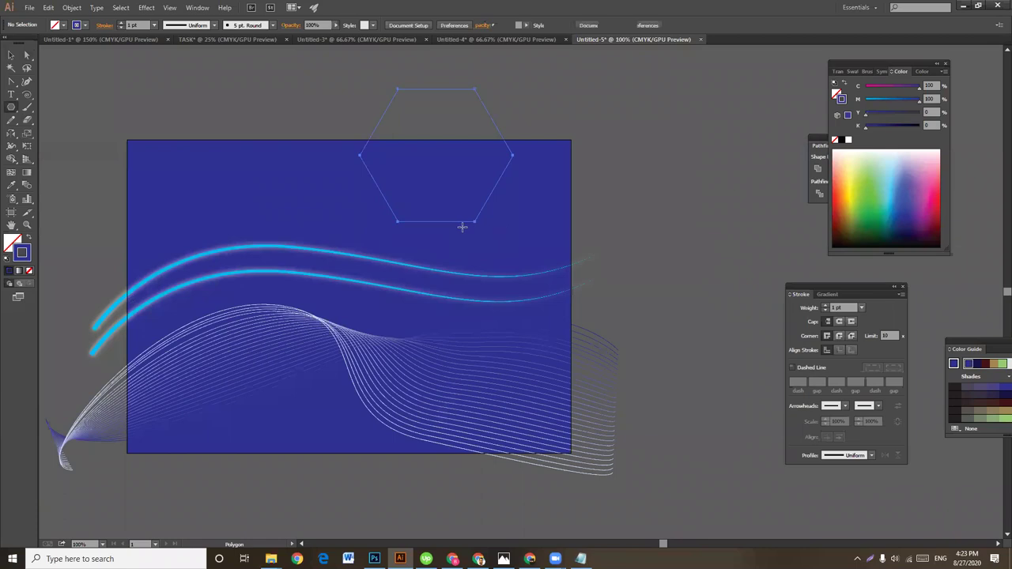
# Step: Send the hexagon to the back, move it down onto the artboard and shrink it
pyautogui.click(12, 54)
pyautogui.hotkey('ctrl', 'shift', '[')
pyautogui.click(501, 99)
pyautogui.moveTo(486, 107); pyautogui.dragTo(528, 133)
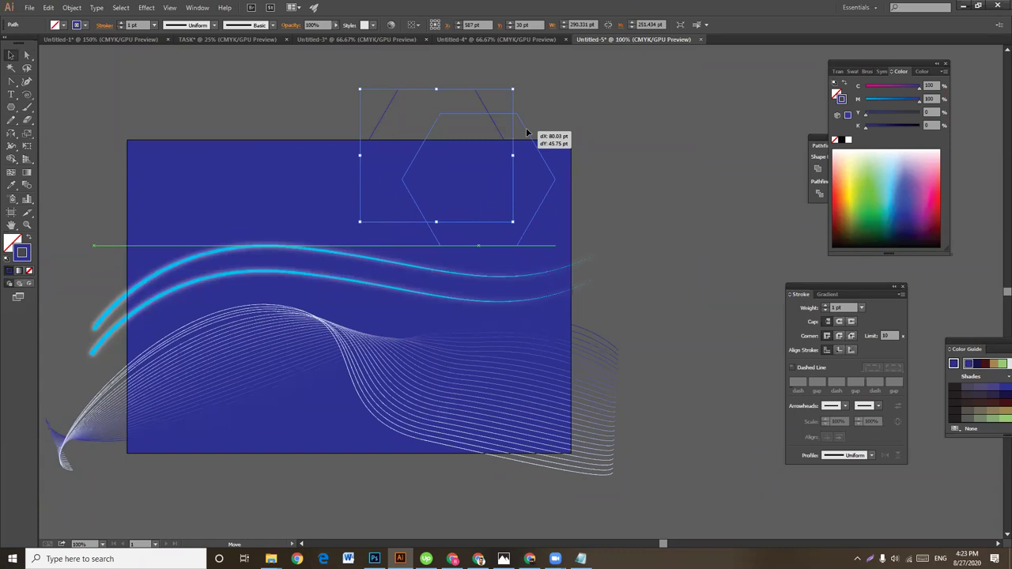
pyautogui.moveTo(527, 131)
pyautogui.mouseDown()
pyautogui.moveTo(548, 127)
pyautogui.moveTo(488, 169)
pyautogui.mouseUp()
pyautogui.press('a')
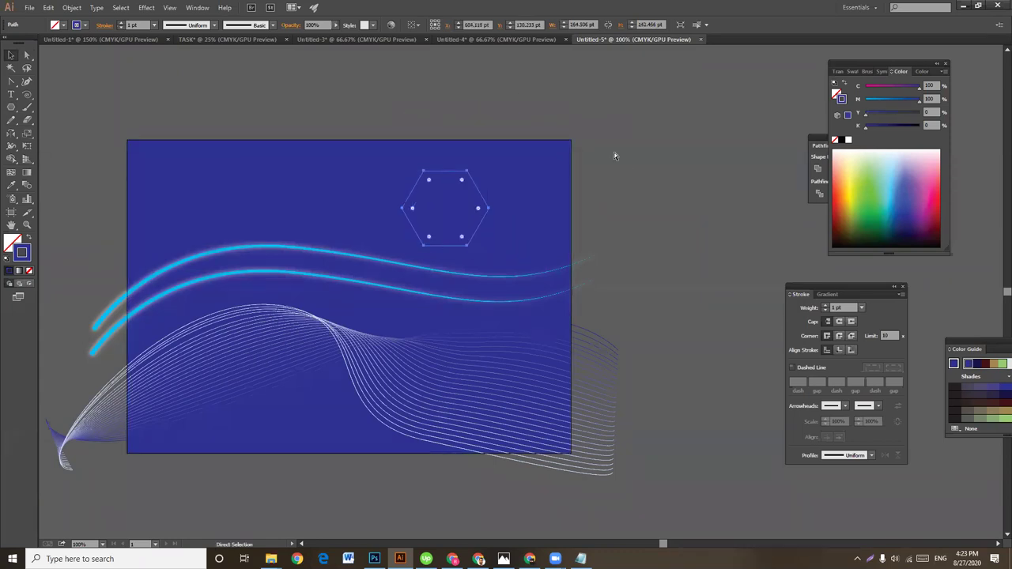
# Step: Zoom in on the hexagon and make its outline cyan
pyautogui.hotkey('ctrl', '+')
pyautogui.hotkey('ctrl', '+')
pyautogui.hotkey('ctrl', '+')
pyautogui.moveTo(612, 129); pyautogui.dragTo(588, 323)
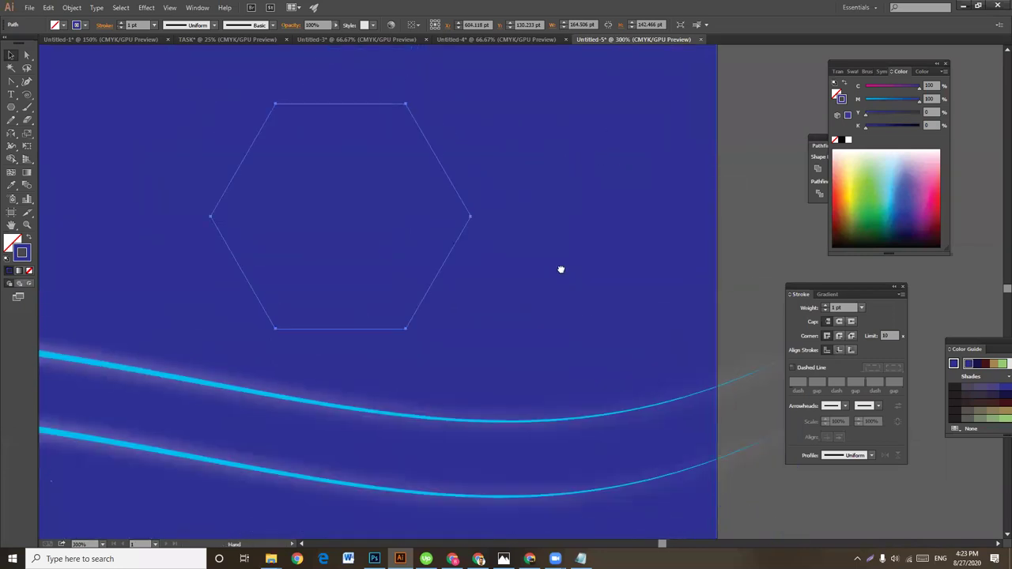
pyautogui.moveTo(561, 269); pyautogui.dragTo(611, 288)
pyautogui.moveTo(653, 253); pyautogui.dragTo(765, 352)
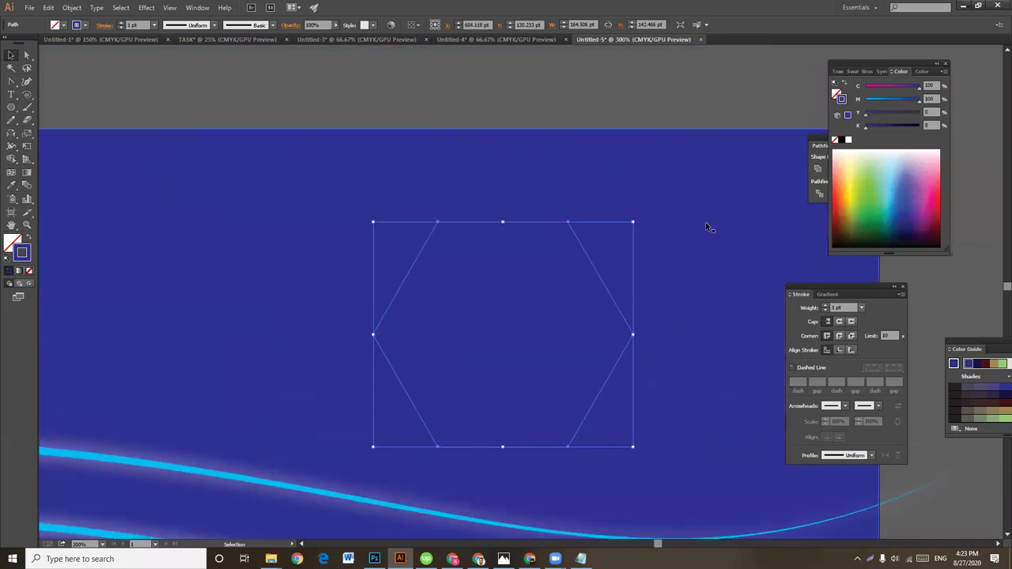
pyautogui.click(866, 101)
pyautogui.click(722, 87)
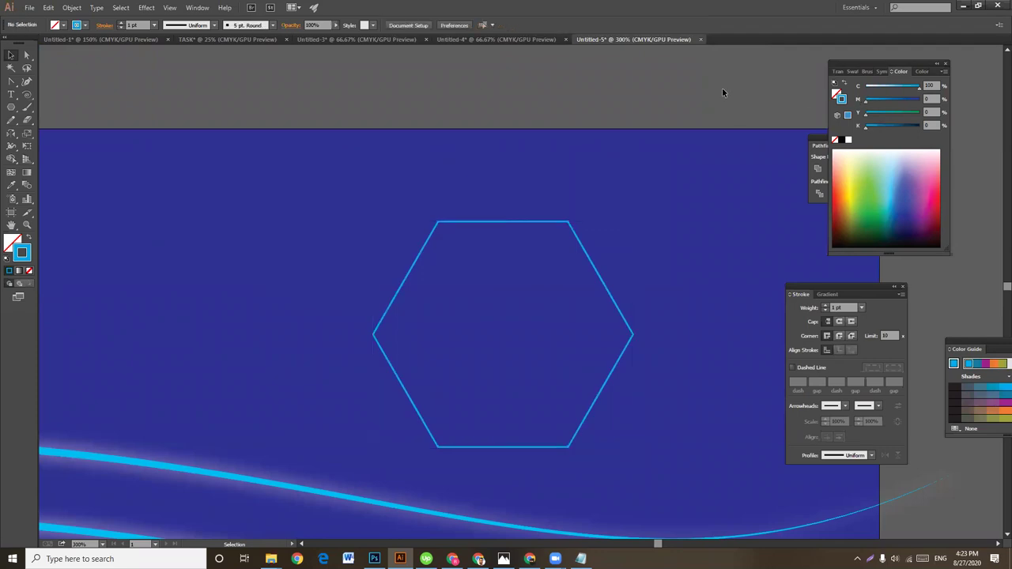
pyautogui.click(604, 285)
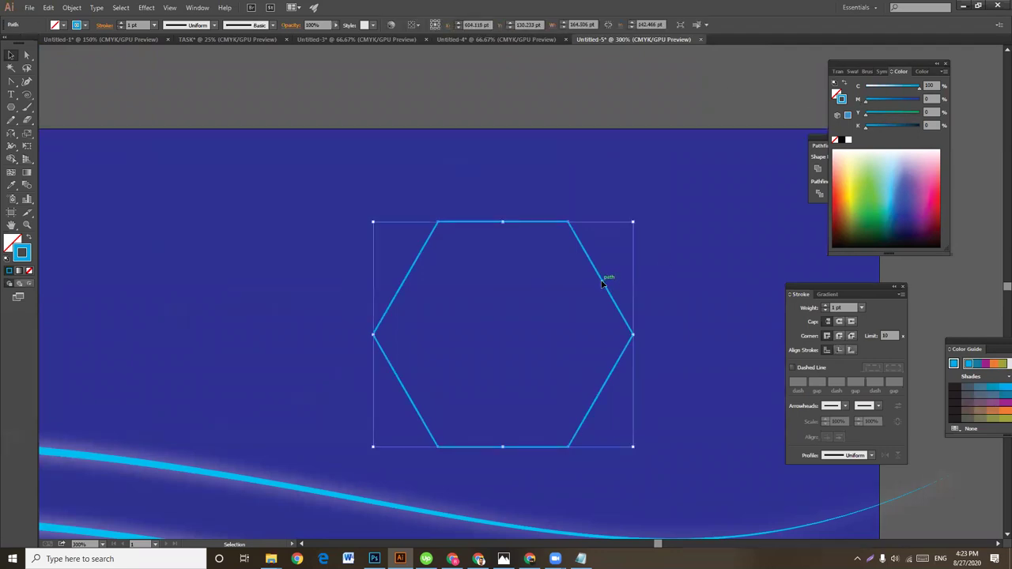
# Step: Thin the hexagon's outline to 0.5 pt and nudge it up slightly
pyautogui.click(154, 24)
pyautogui.click(169, 49)
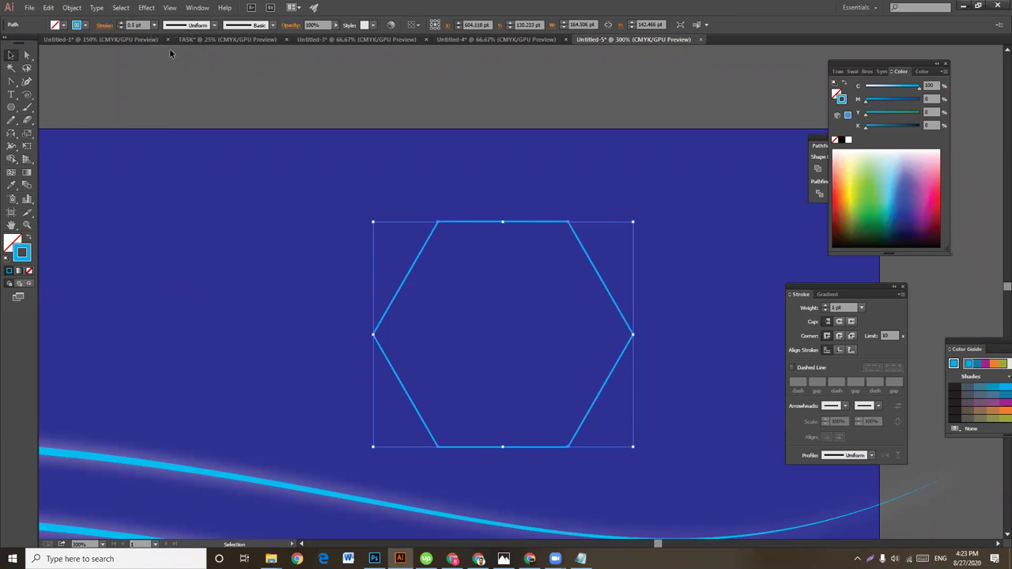
pyautogui.click(588, 128)
pyautogui.moveTo(609, 281); pyautogui.dragTo(603, 247)
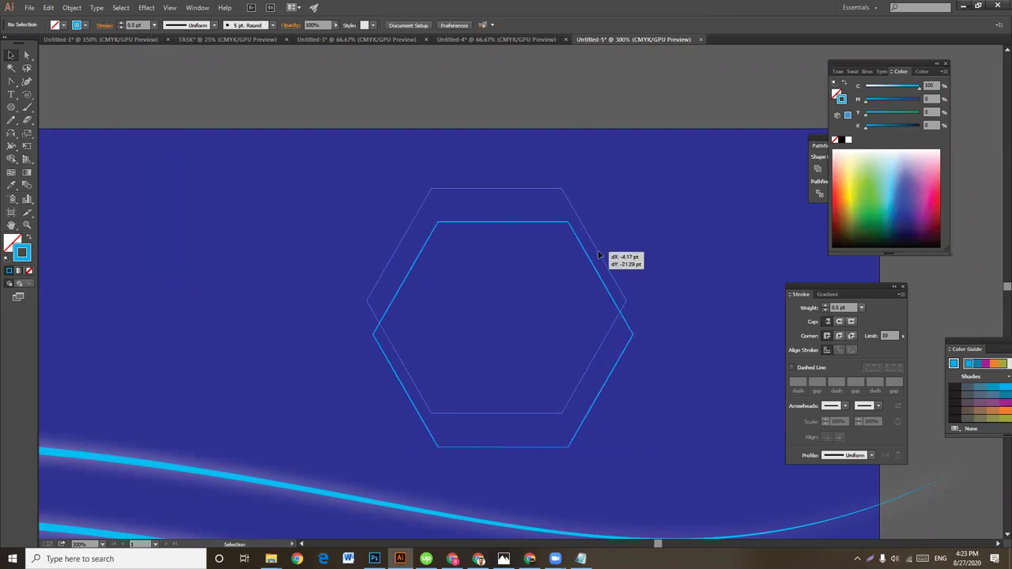
pyautogui.click(147, 9)
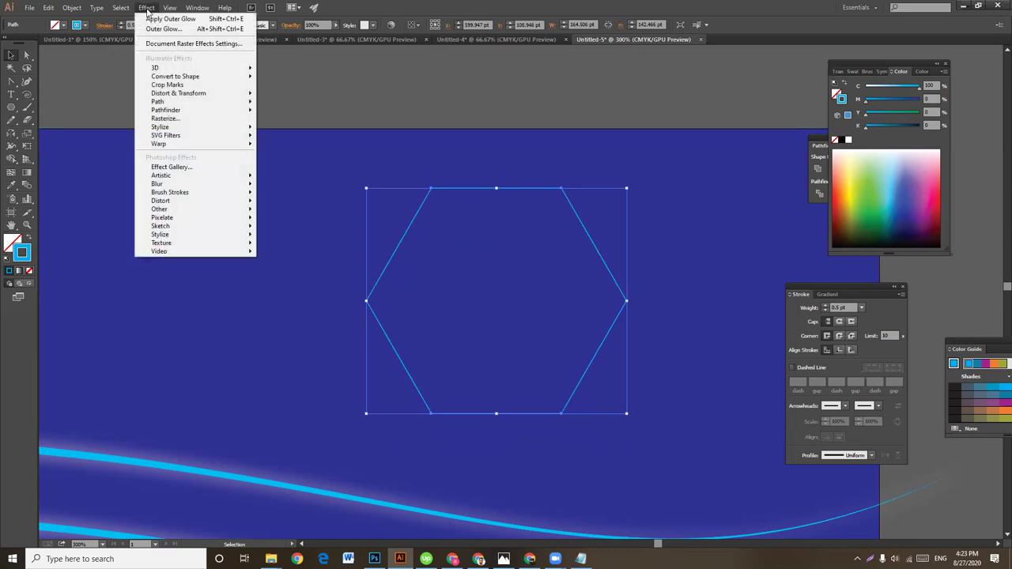
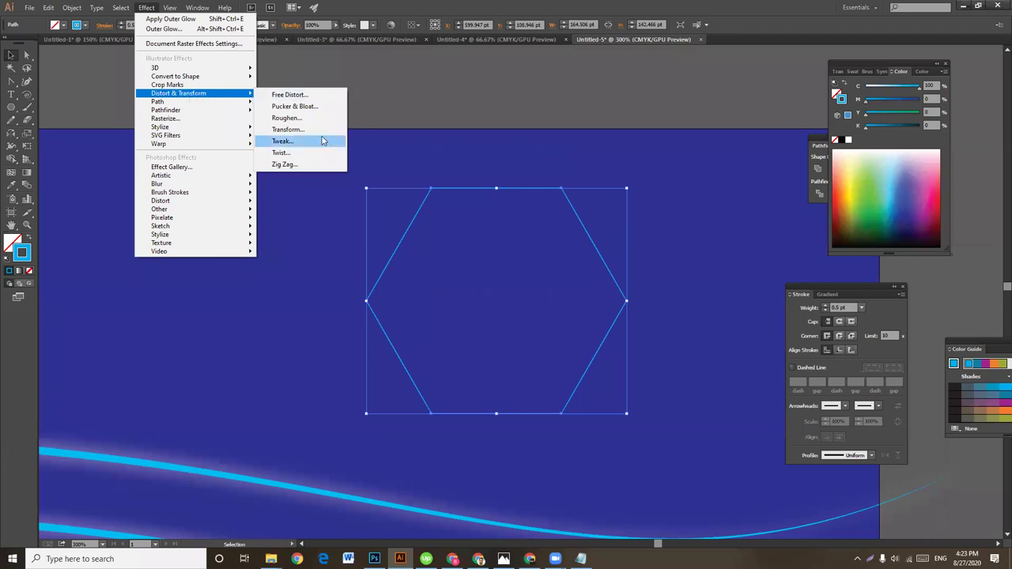
# Step: Open the Transform effect on the hexagon outline with Preview turned on
pyautogui.click(306, 131)
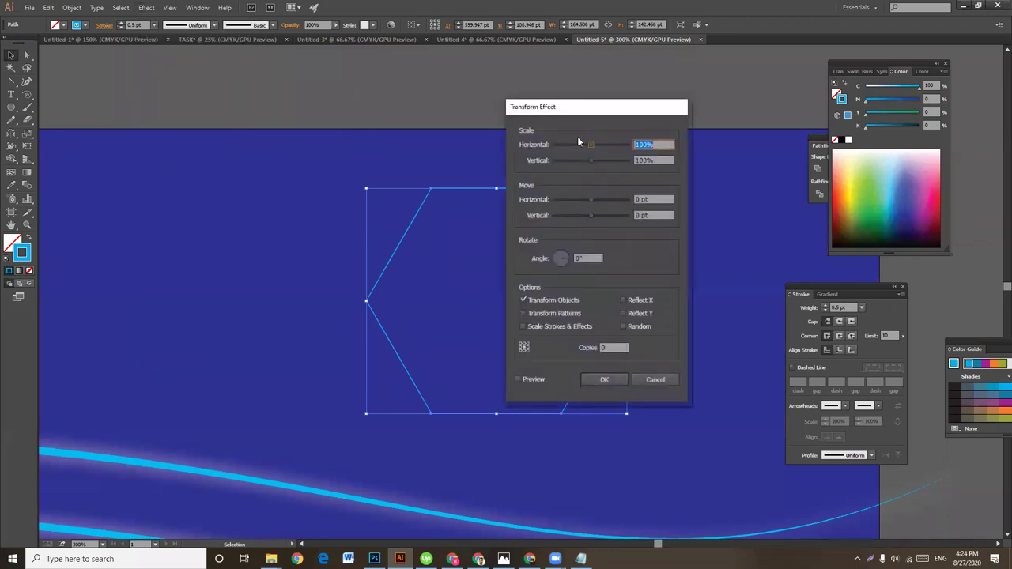
pyautogui.moveTo(562, 116); pyautogui.dragTo(705, 98)
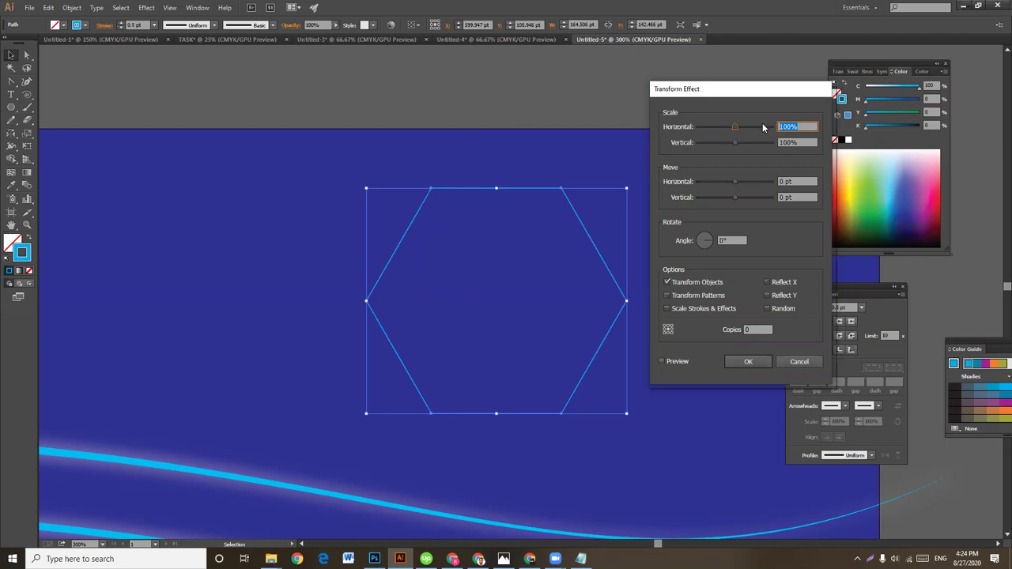
pyautogui.write('90')
pyautogui.click(663, 362)
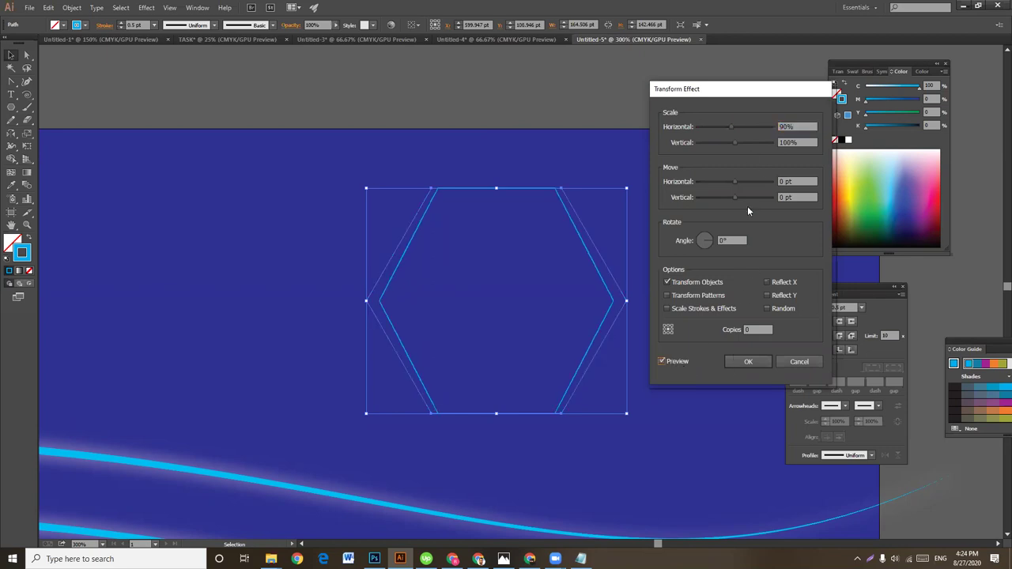
# Step: Set the Transform effect's horizontal and vertical scale to 92%
pyautogui.click(800, 142)
pyautogui.write('90')
pyautogui.press('Tab')
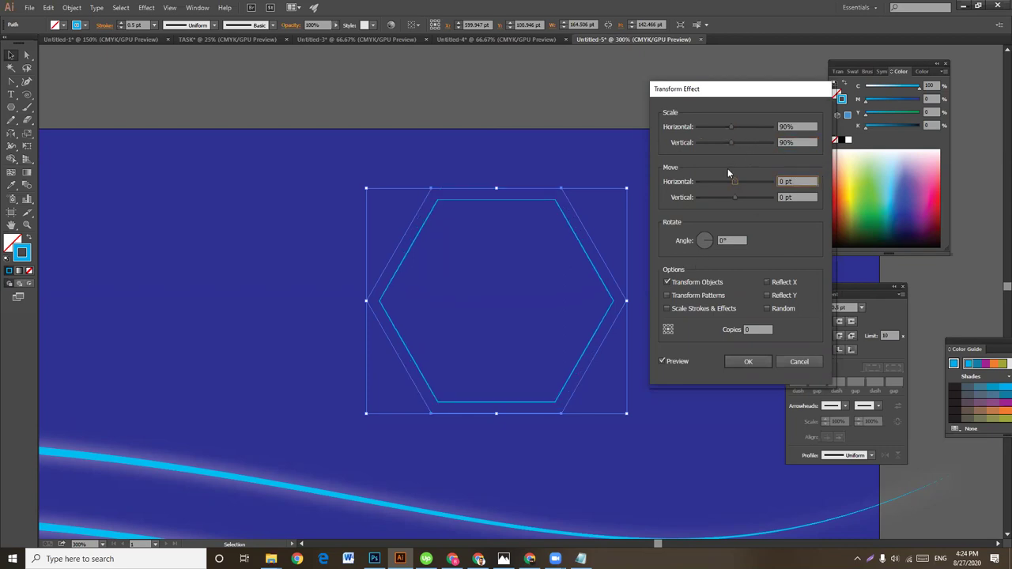
pyautogui.click(795, 127)
pyautogui.write('92')
pyautogui.press('Tab')
pyautogui.write('92')
pyautogui.click(802, 124)
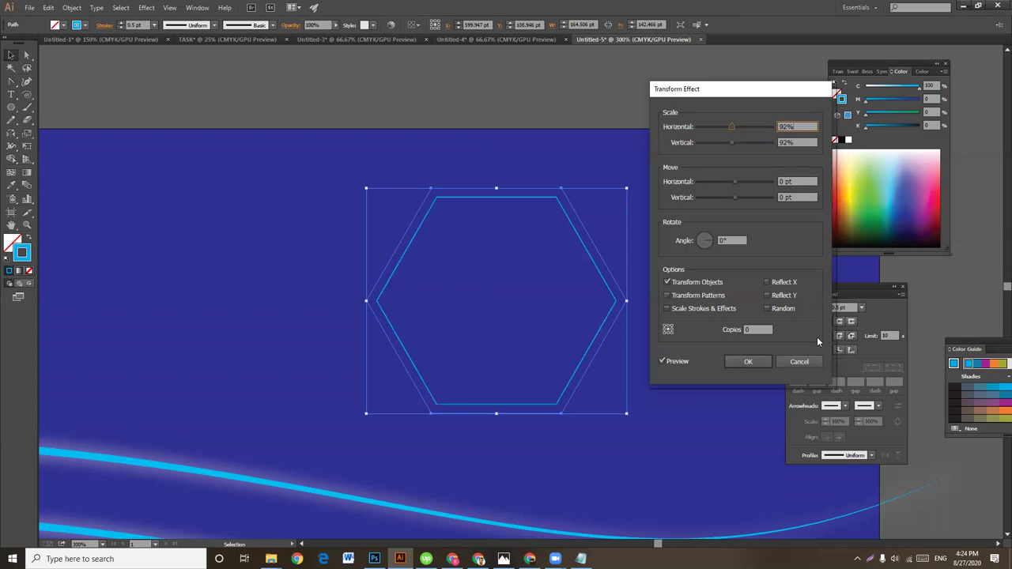
# Step: Try 15, 25 and then 35 copies in the Transform effect
pyautogui.click(754, 329)
pyautogui.write('15')
pyautogui.click(804, 194)
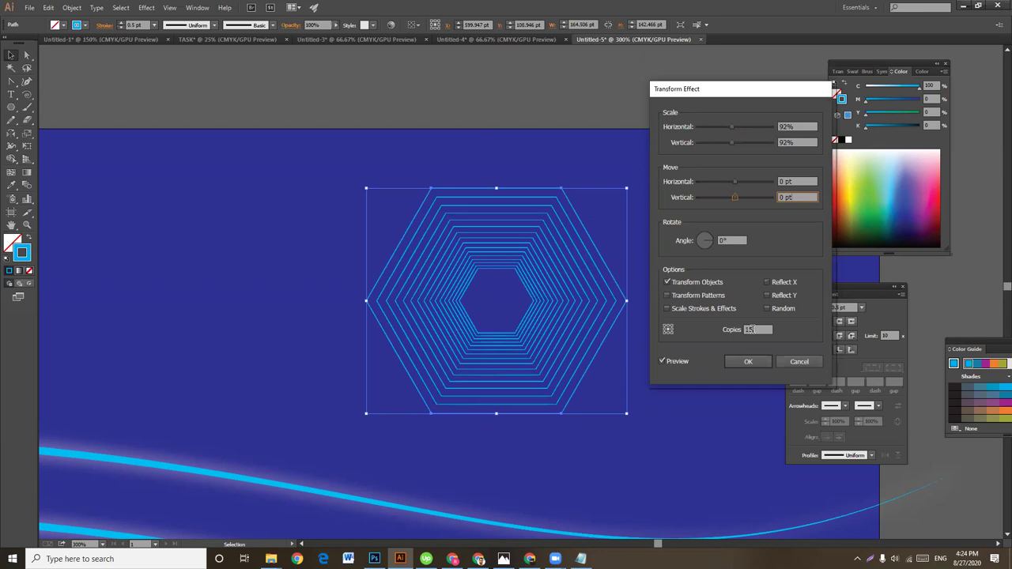
pyautogui.doubleClick(751, 329)
pyautogui.write('25')
pyautogui.click(798, 195)
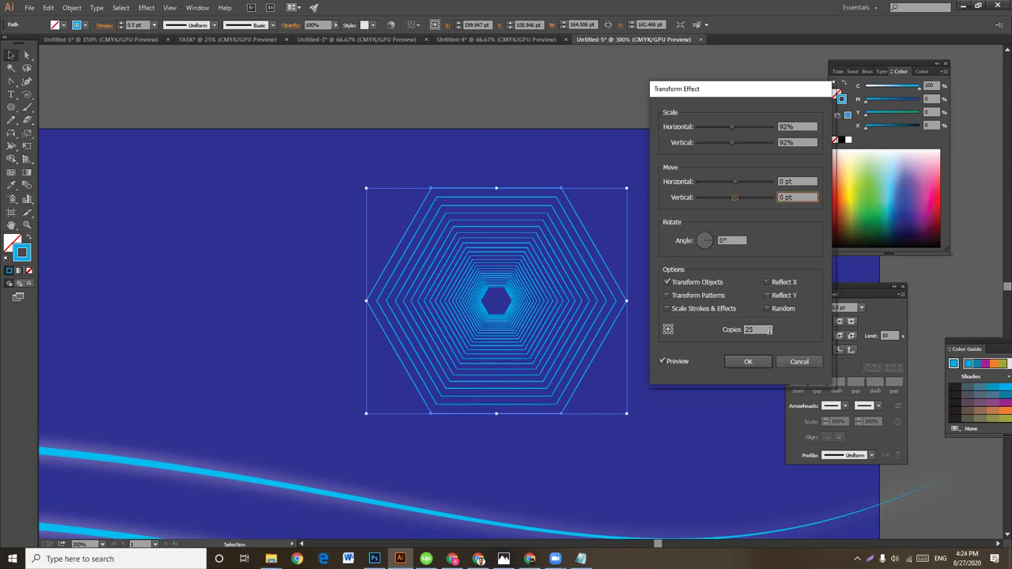
pyautogui.doubleClick(769, 330)
pyautogui.write('35')
pyautogui.click(799, 142)
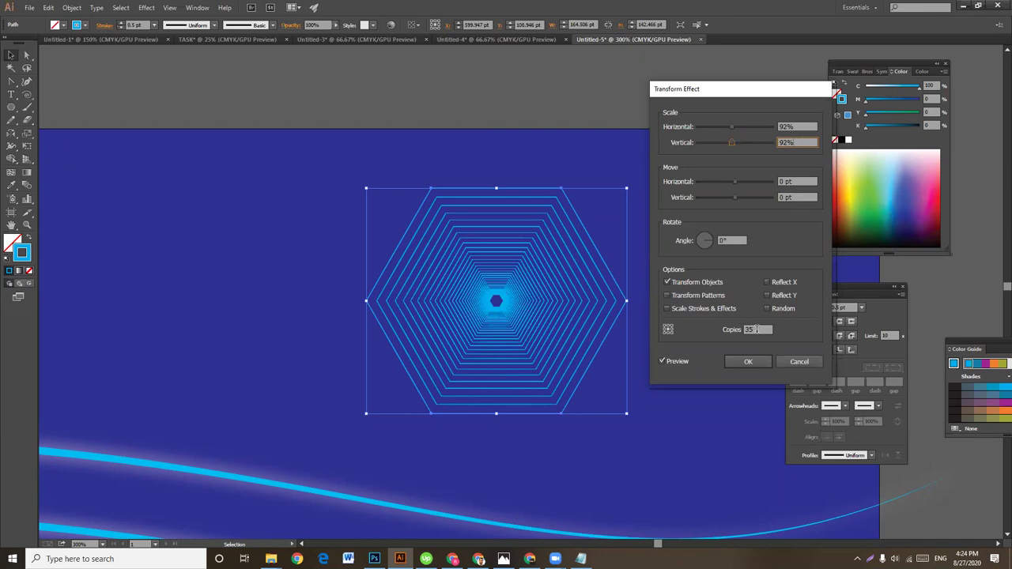
# Step: Test 45 and 40 copies, then settle on 35 copies
pyautogui.doubleClick(756, 330)
pyautogui.write('45')
pyautogui.click(800, 142)
pyautogui.doubleClick(758, 329)
pyautogui.write('40')
pyautogui.click(797, 197)
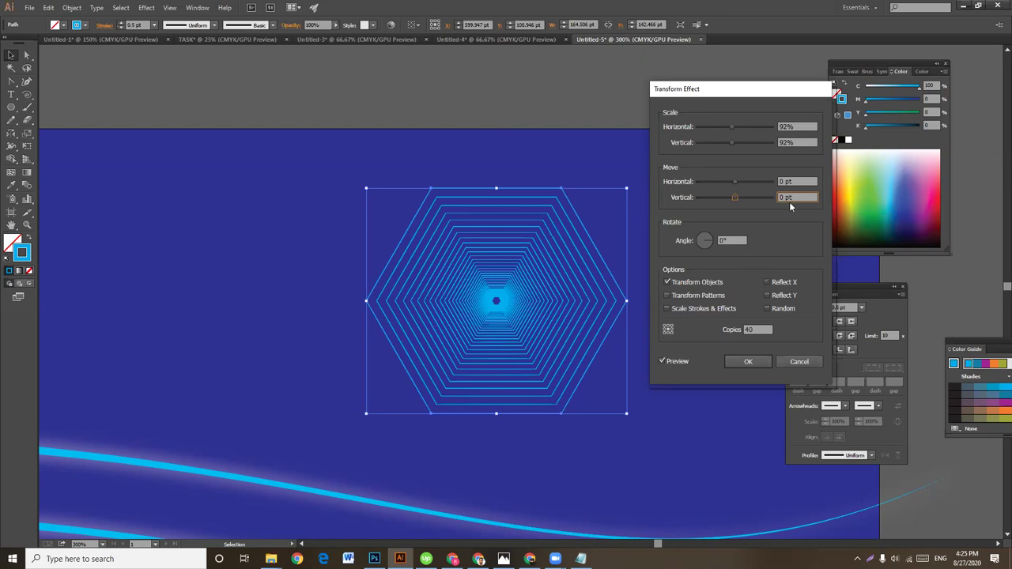
pyautogui.doubleClick(758, 332)
pyautogui.write('35')
pyautogui.click(793, 196)
# Step: Set the copies' rotation angle to 2° (after trying 3°) and apply the Transform effect
pyautogui.click(712, 244)
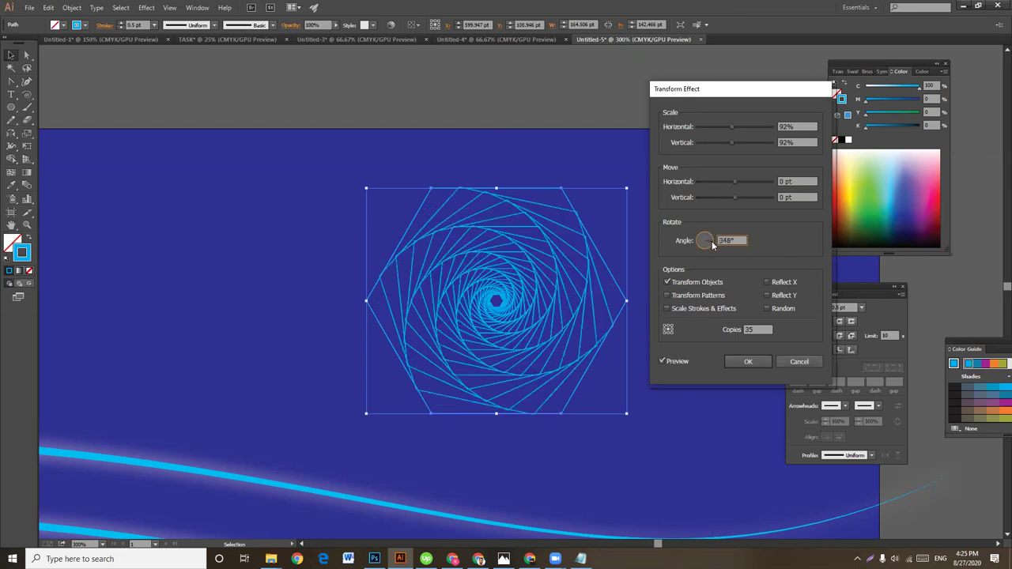
pyautogui.moveTo(712, 245); pyautogui.dragTo(713, 243)
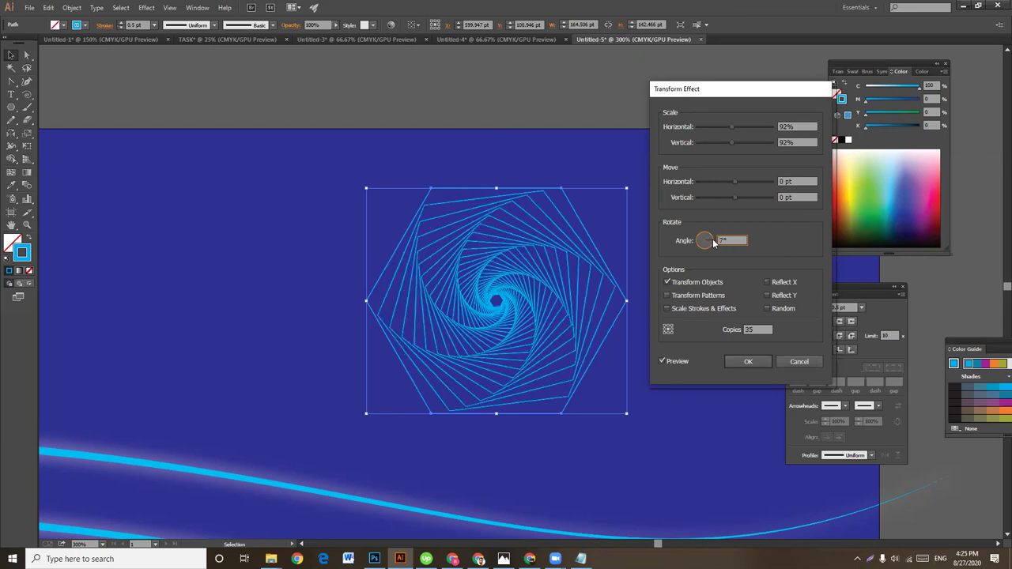
pyautogui.moveTo(714, 243); pyautogui.dragTo(713, 236)
pyautogui.write('3')
pyautogui.click(802, 197)
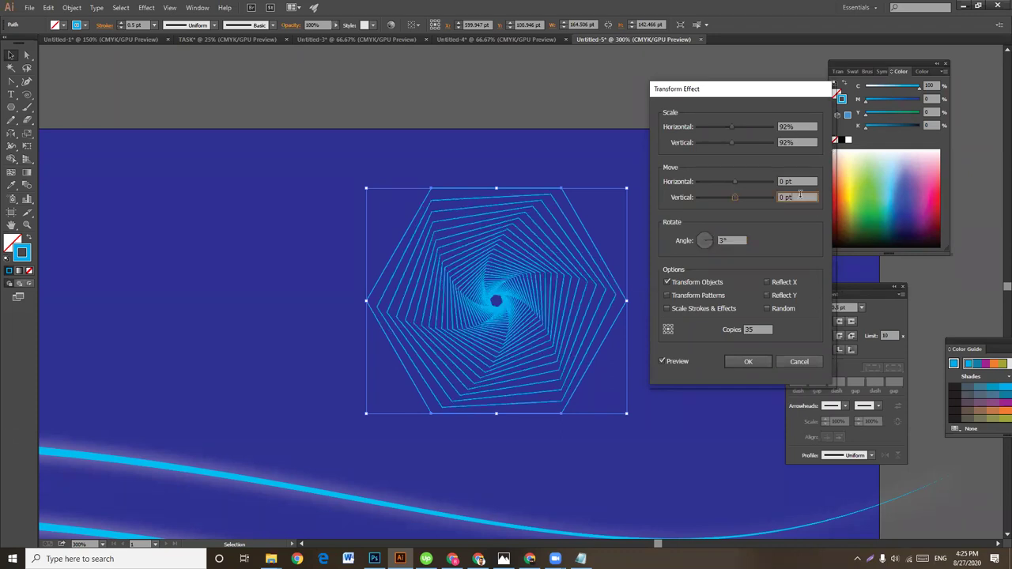
pyautogui.doubleClick(720, 240)
pyautogui.press('Down')
pyautogui.click(799, 198)
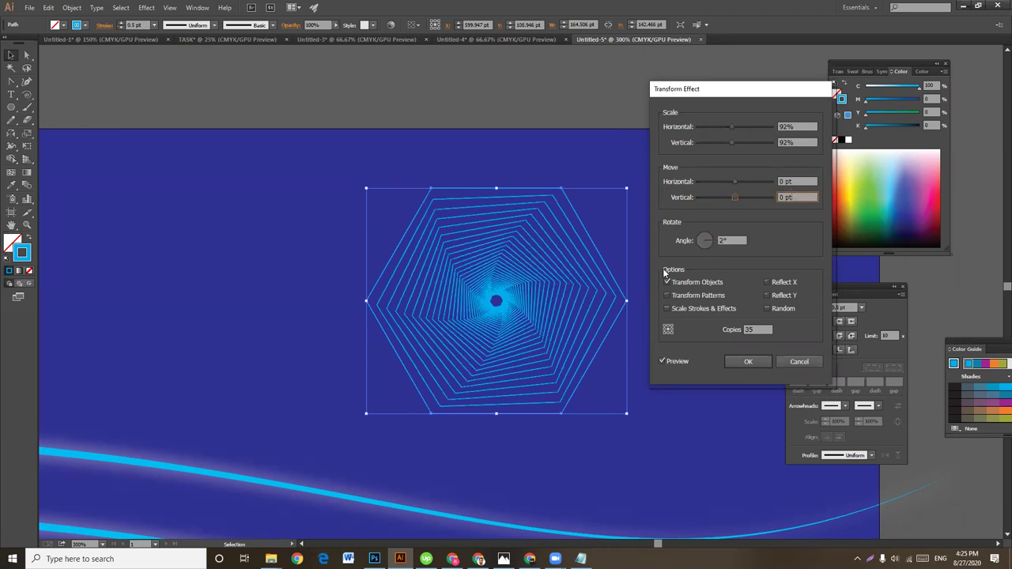
pyautogui.click(748, 361)
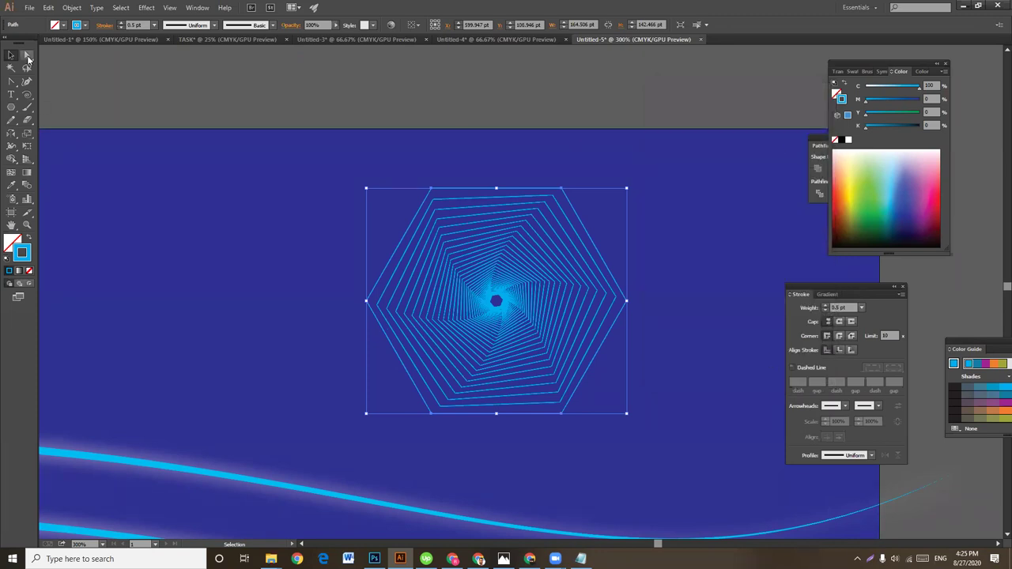
# Step: Round the hexagon tunnel's corners with the Direct Selection corner widget, then deselect and zoom out
pyautogui.click(26, 54)
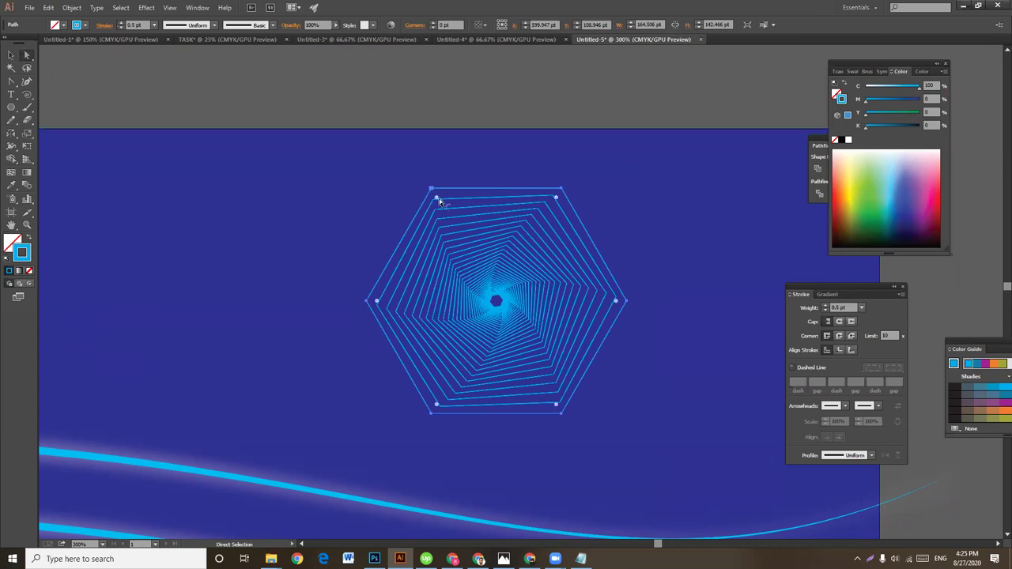
pyautogui.moveTo(437, 200); pyautogui.dragTo(442, 209)
pyautogui.moveTo(441, 210)
pyautogui.mouseDown()
pyautogui.moveTo(448, 220)
pyautogui.moveTo(443, 213)
pyautogui.mouseUp()
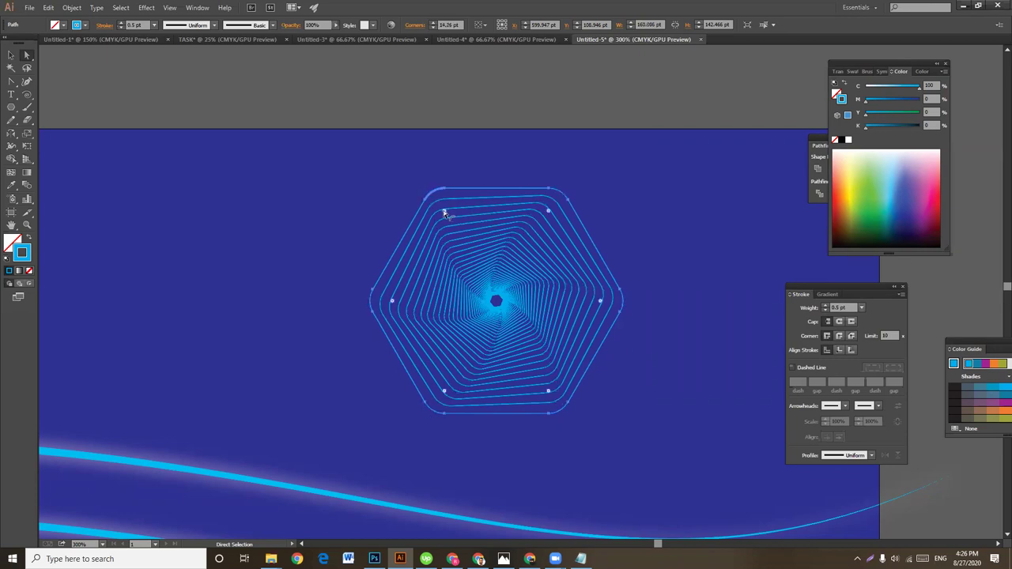
pyautogui.click(11, 56)
pyautogui.click(607, 105)
pyautogui.hotkey('ctrl', '-')
pyautogui.hotkey('ctrl', '-')
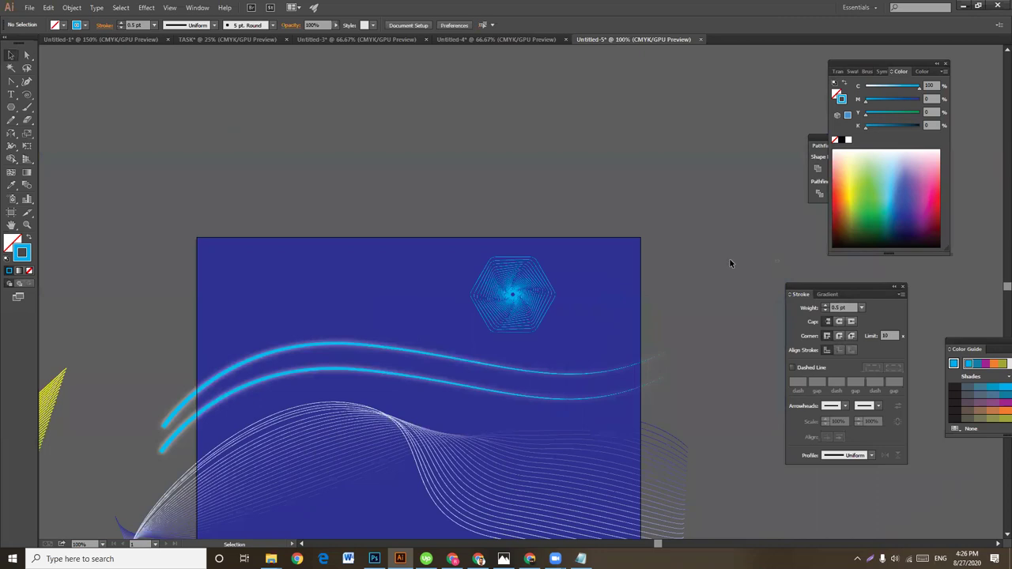
# Step: Move the hexagon tunnel down and right on the artboard, undoing an accidental background move
pyautogui.click(522, 294)
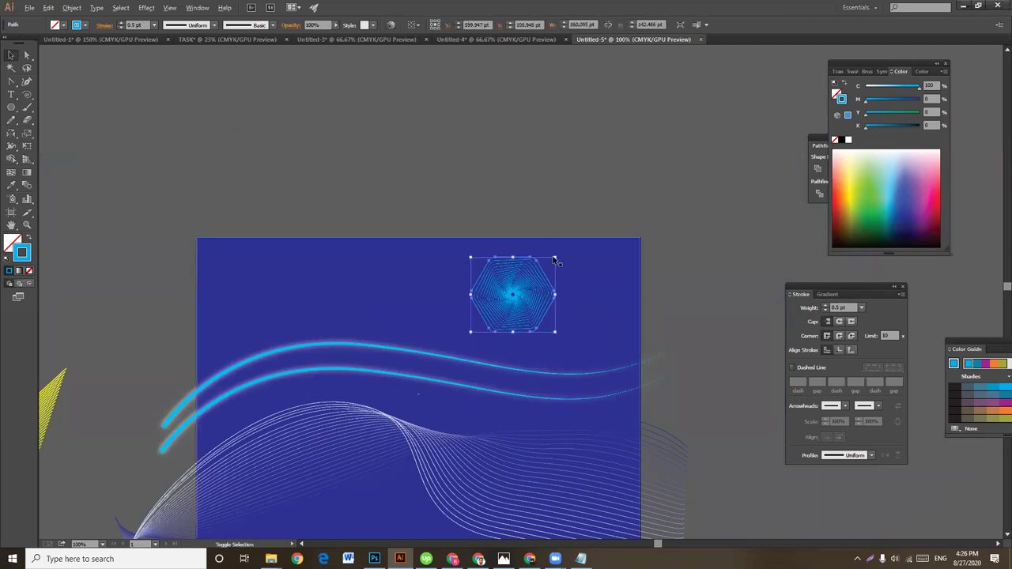
pyautogui.moveTo(555, 257); pyautogui.dragTo(656, 169)
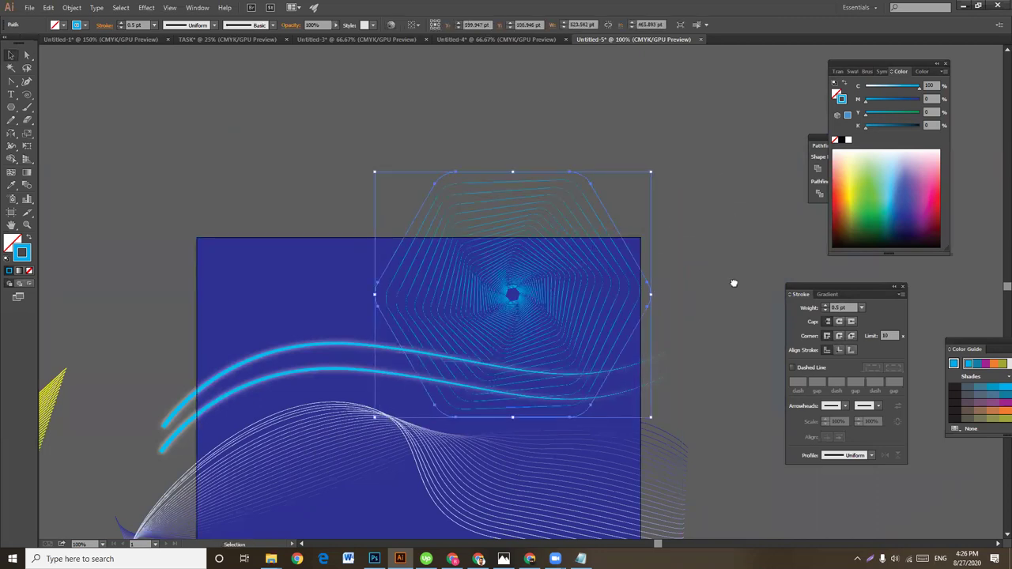
pyautogui.scroll(-3, 686, 247)
pyautogui.moveTo(563, 182); pyautogui.dragTo(657, 240)
pyautogui.hotkey('ctrl', 'z')
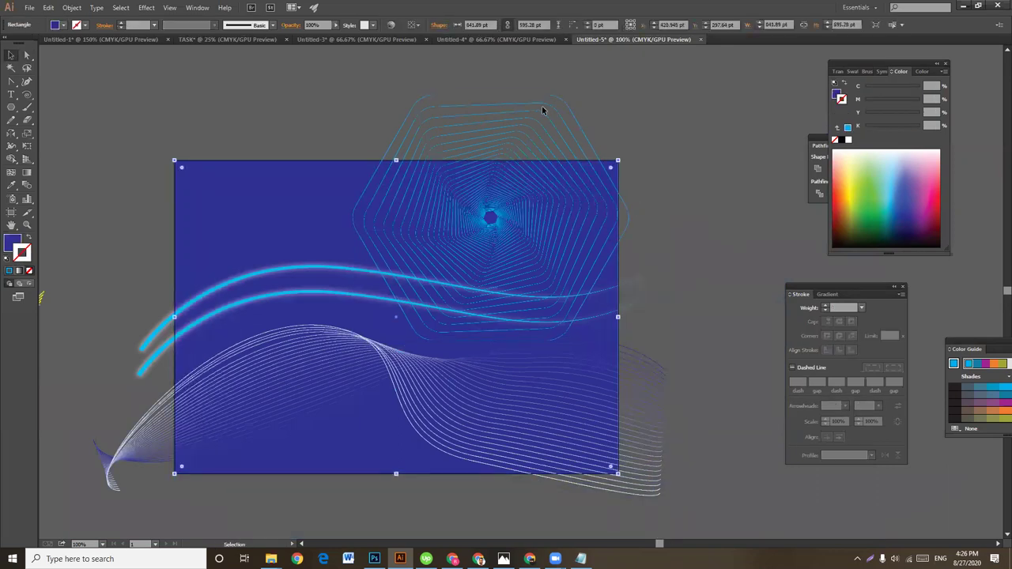
pyautogui.moveTo(542, 101); pyautogui.dragTo(656, 249)
pyautogui.click(740, 181)
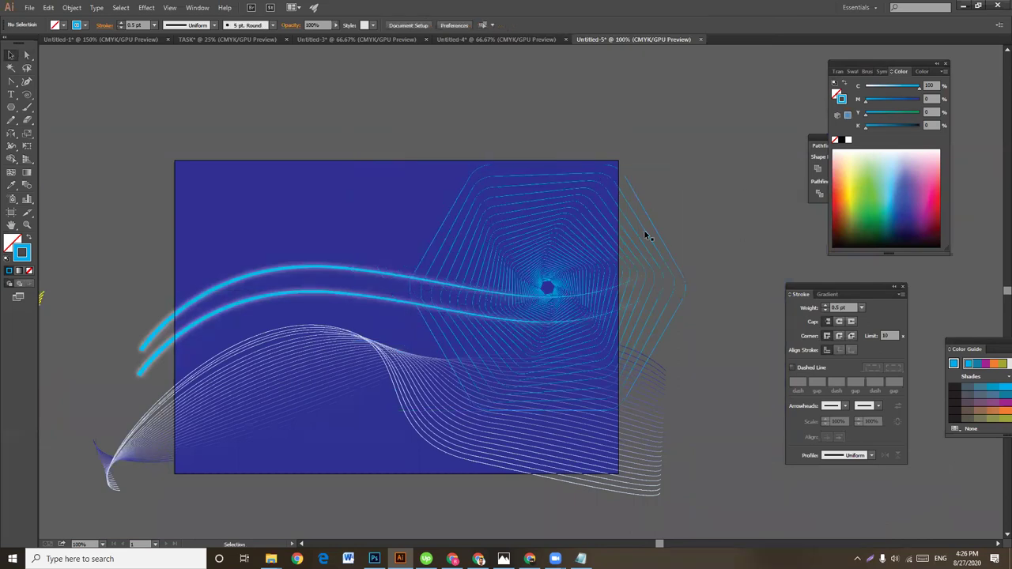
# Step: Bring the glowing cyan curves and white line blend in front of the hexagon tunnel
pyautogui.click(369, 273)
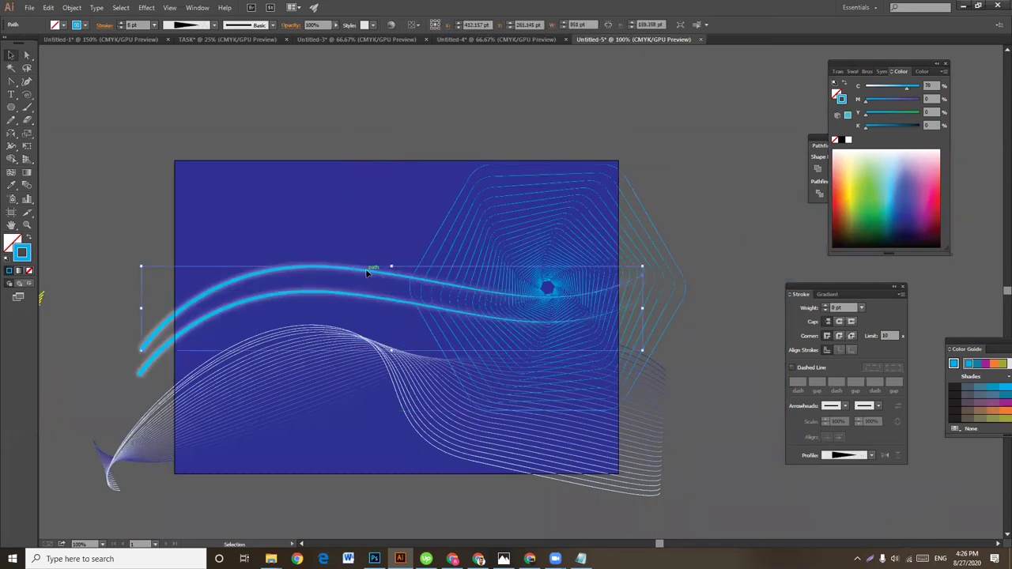
pyautogui.keyDown('shift'); pyautogui.click(413, 396); pyautogui.keyUp('shift')
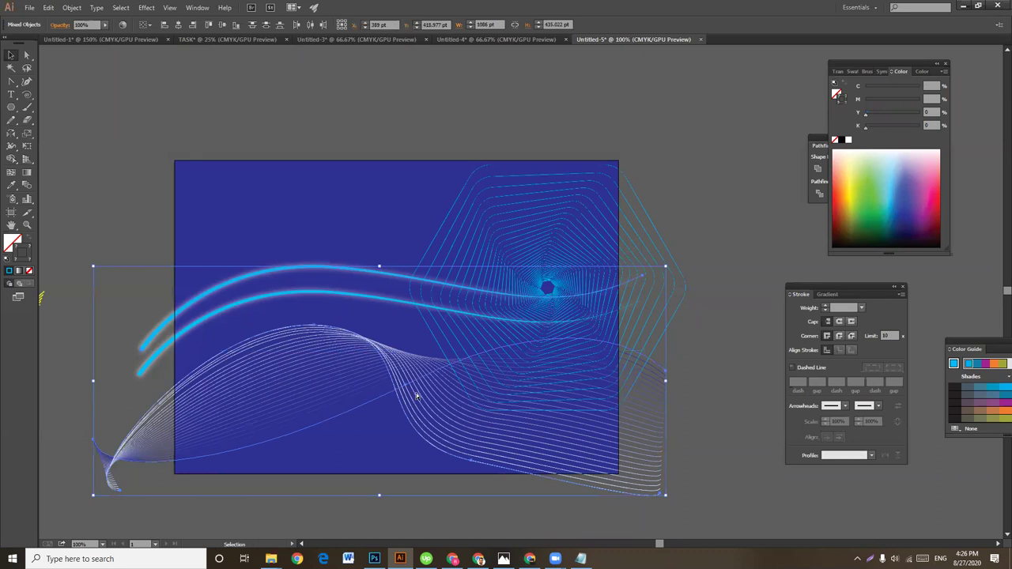
pyautogui.press('Delete')
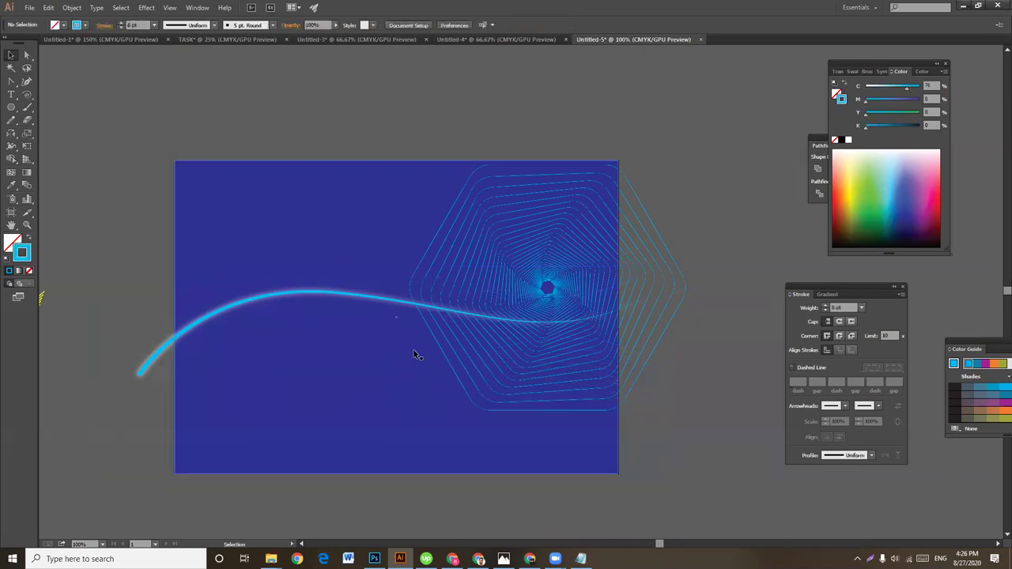
pyautogui.hotkey('ctrl', 'z')
pyautogui.press('v')
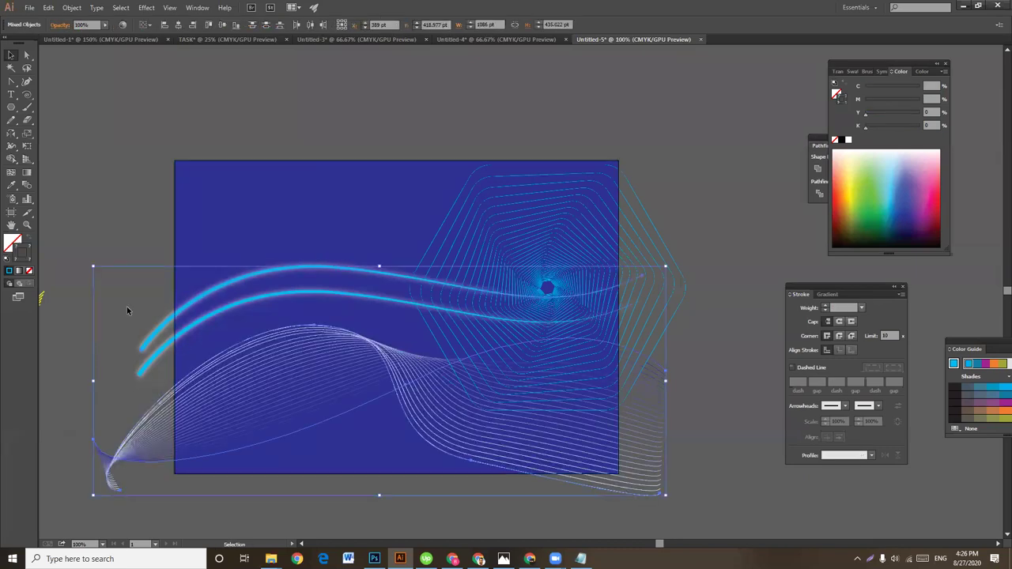
pyautogui.click(126, 306)
pyautogui.moveTo(127, 376); pyautogui.dragTo(150, 493)
pyautogui.rightClick(165, 426)
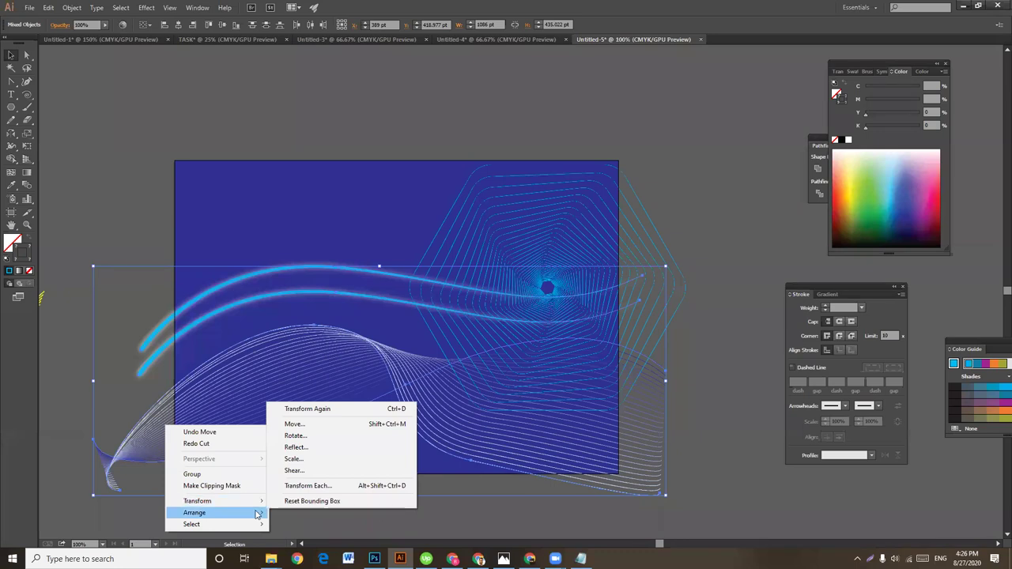
pyautogui.moveTo(194, 512)
pyautogui.click(328, 464)
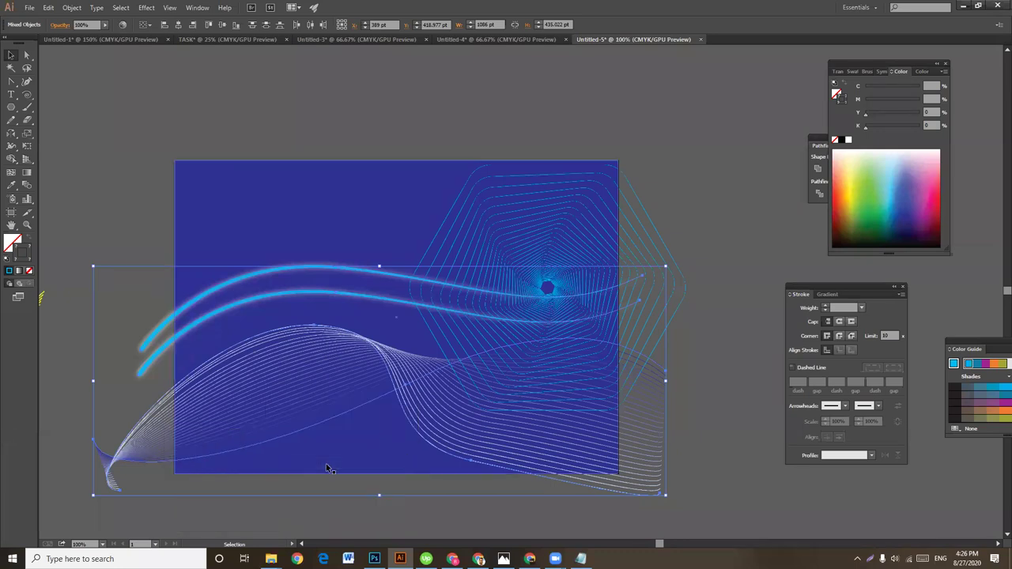
# Step: Move the hexagon tunnel blend to the centre of the artboard
pyautogui.click(711, 230)
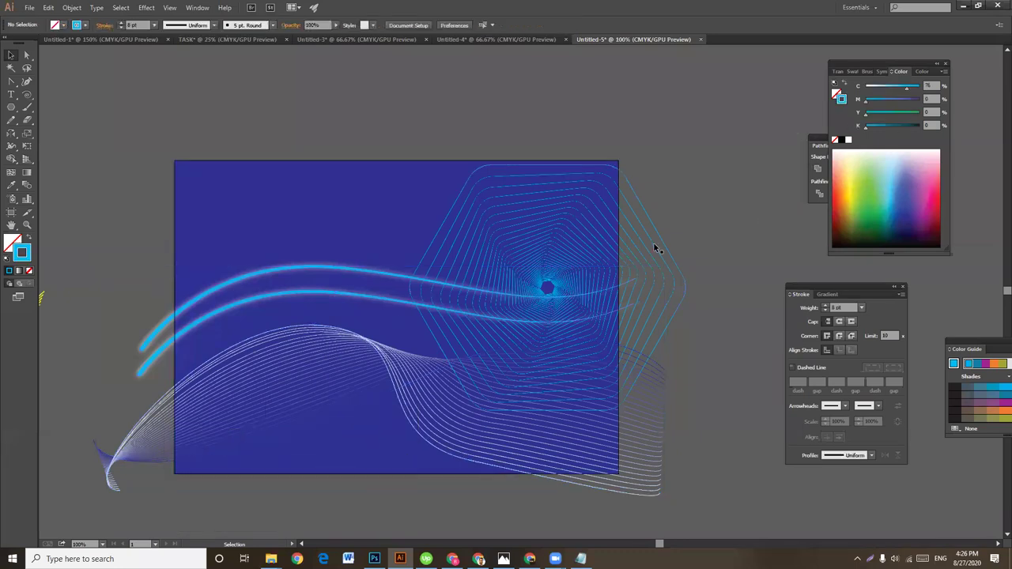
pyautogui.click(656, 229)
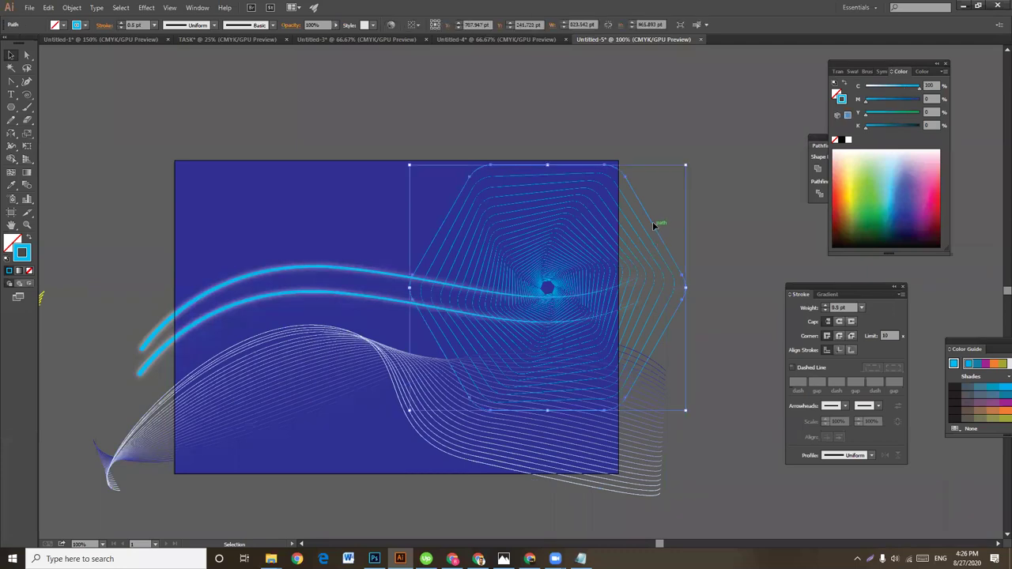
pyautogui.moveTo(673, 283); pyautogui.dragTo(528, 313)
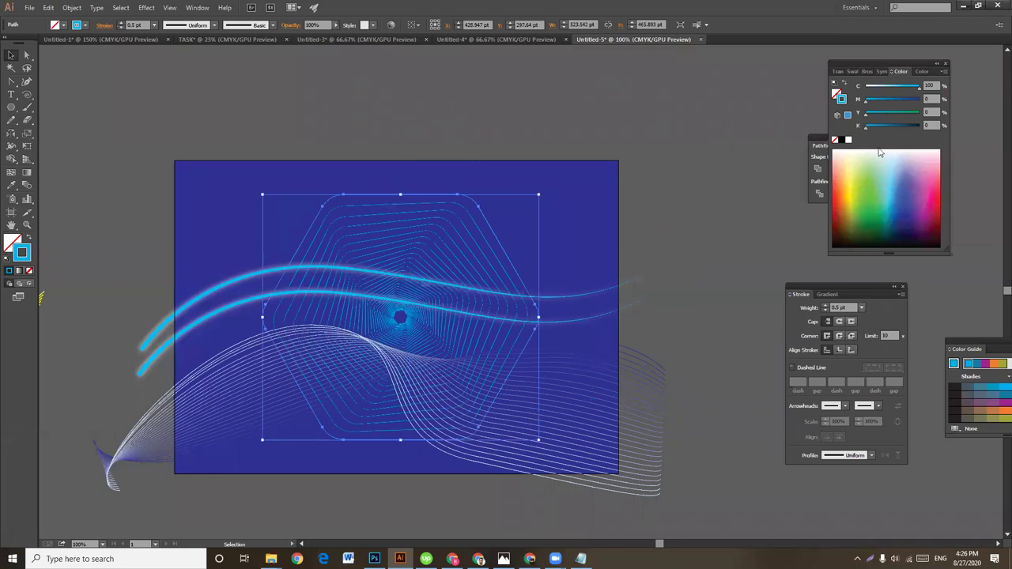
# Step: Preview Overlay, Darken, Multiply, Color Burn and Screen blend modes on the hexagon tunnel, returning to Overlay
pyautogui.click(840, 73)
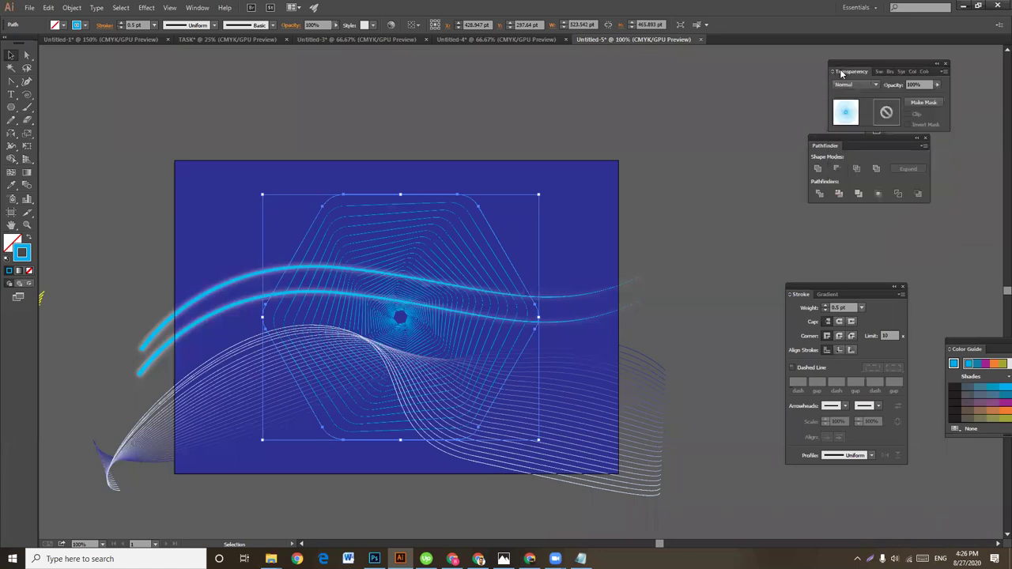
pyautogui.click(859, 85)
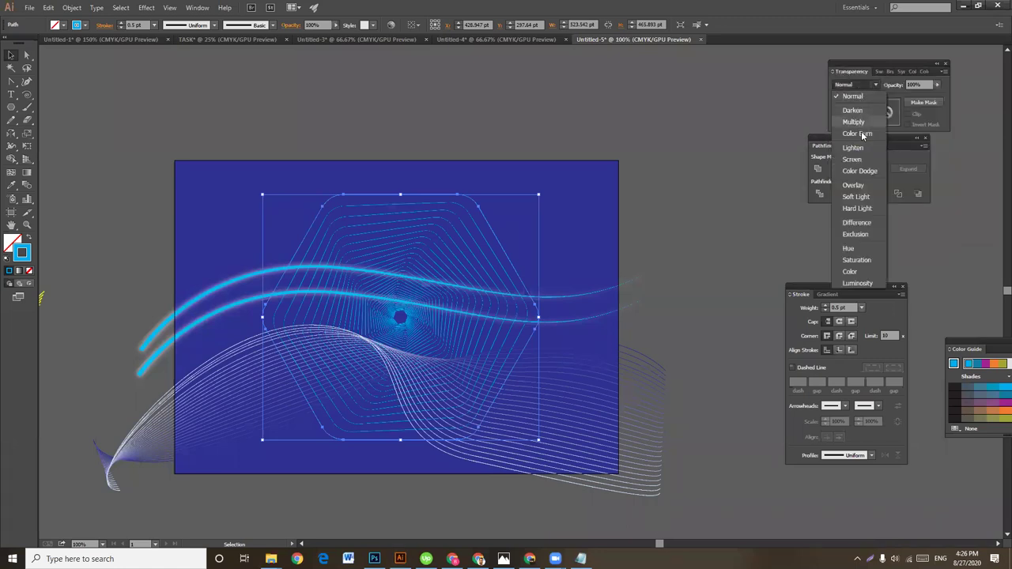
pyautogui.click(854, 185)
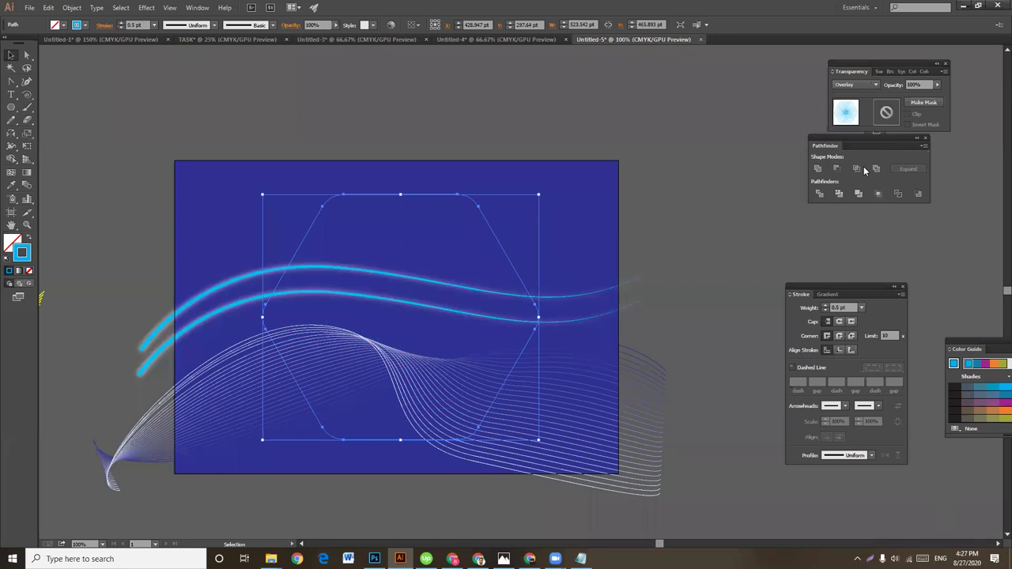
pyautogui.click(876, 84)
pyautogui.click(867, 103)
pyautogui.click(865, 84)
pyautogui.click(865, 117)
pyautogui.click(858, 85)
pyautogui.click(861, 133)
pyautogui.click(862, 85)
pyautogui.click(863, 159)
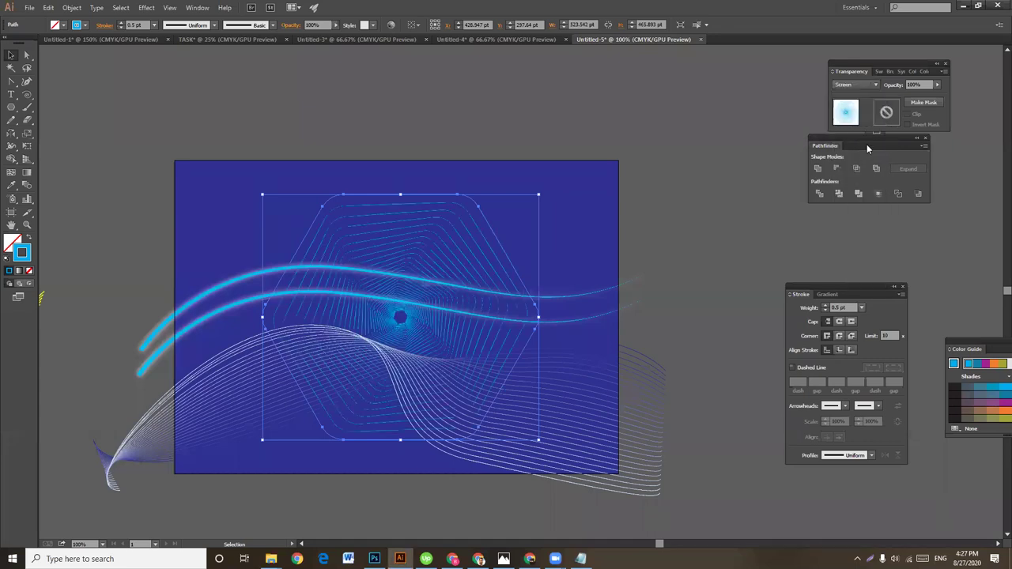
pyautogui.click(861, 84)
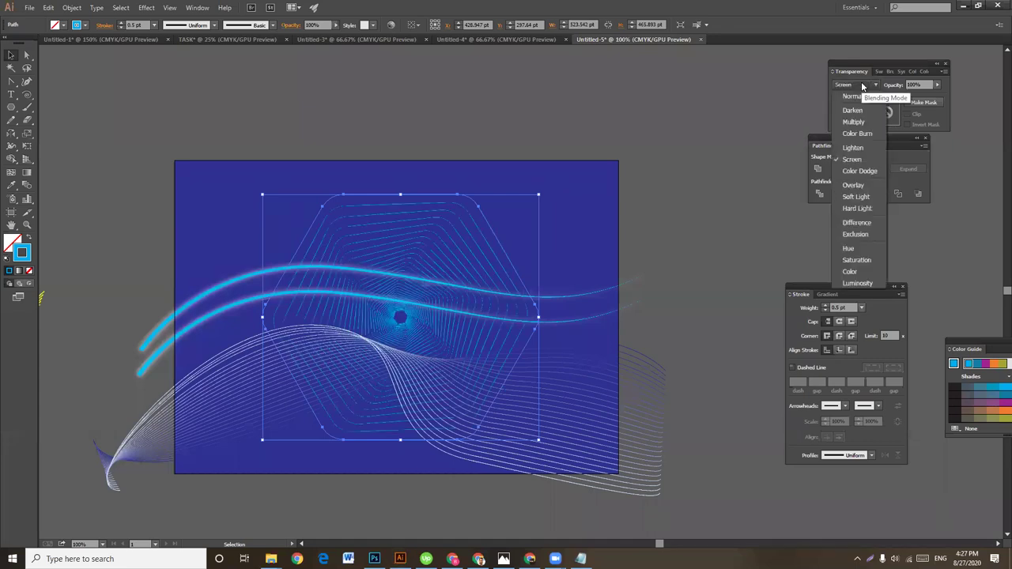
pyautogui.click(862, 187)
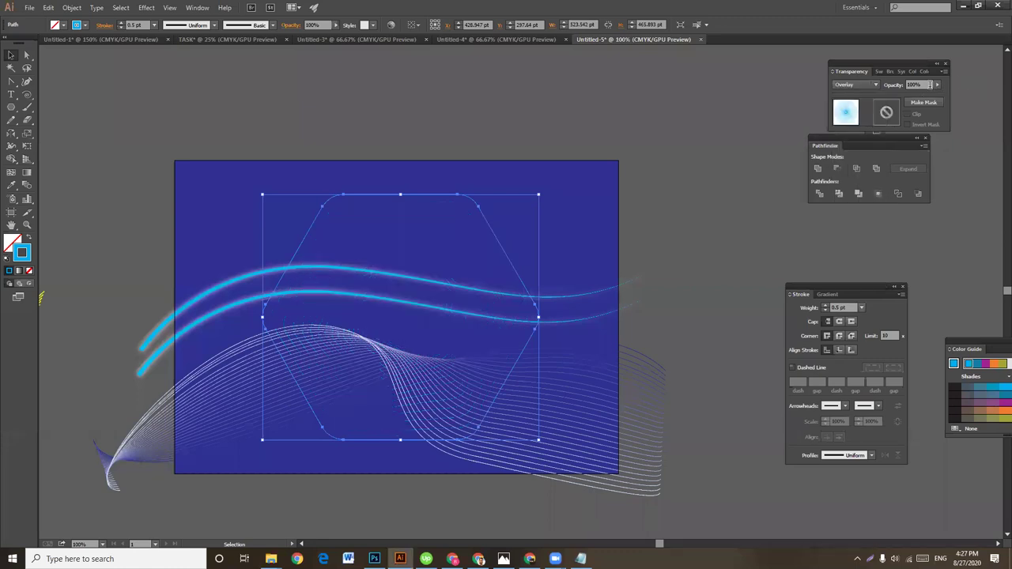
# Step: Lower the tunnel's opacity to 49% and set its blend mode to Hard Light
pyautogui.click(915, 101)
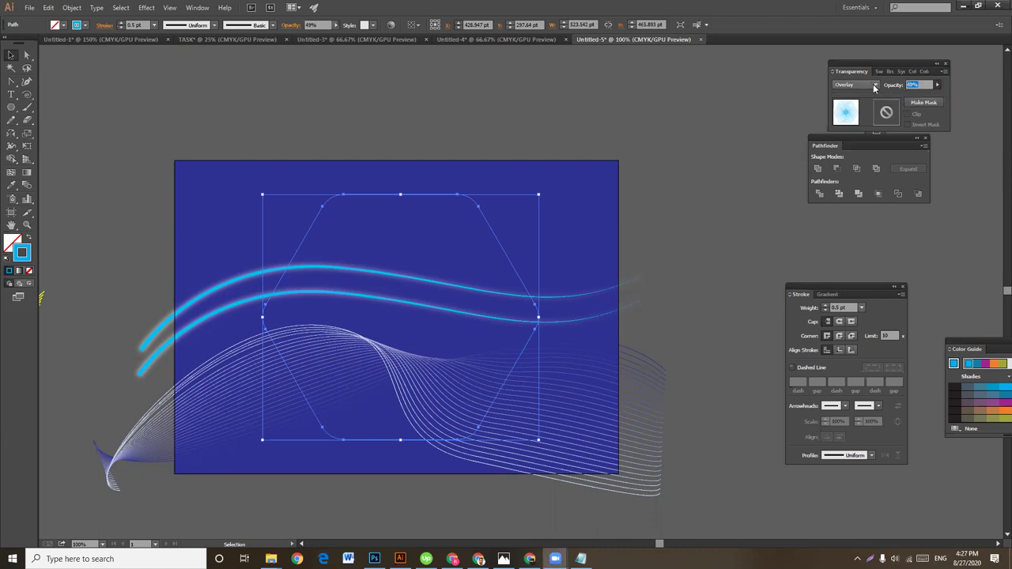
pyautogui.click(860, 84)
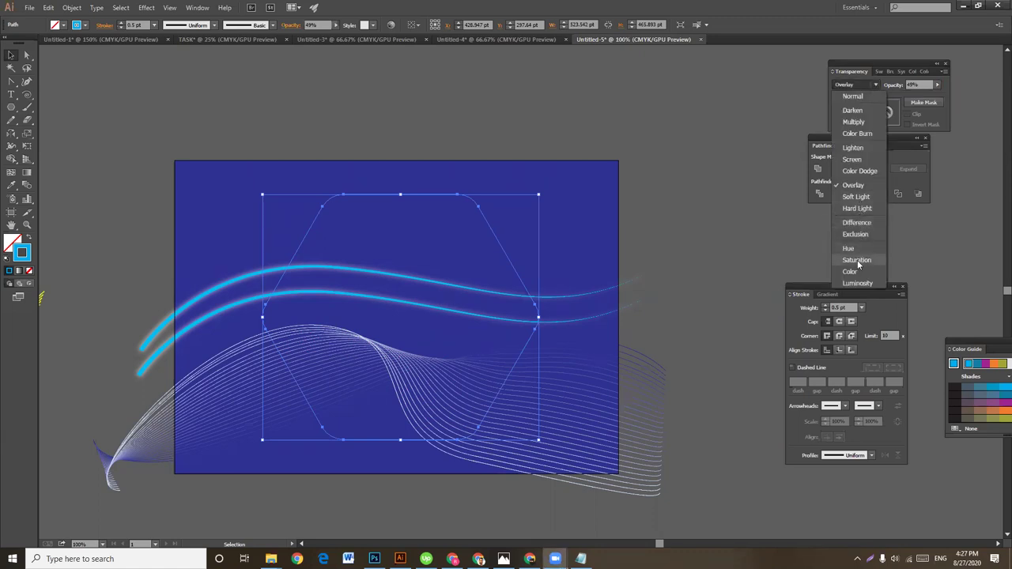
pyautogui.click(857, 260)
pyautogui.click(865, 87)
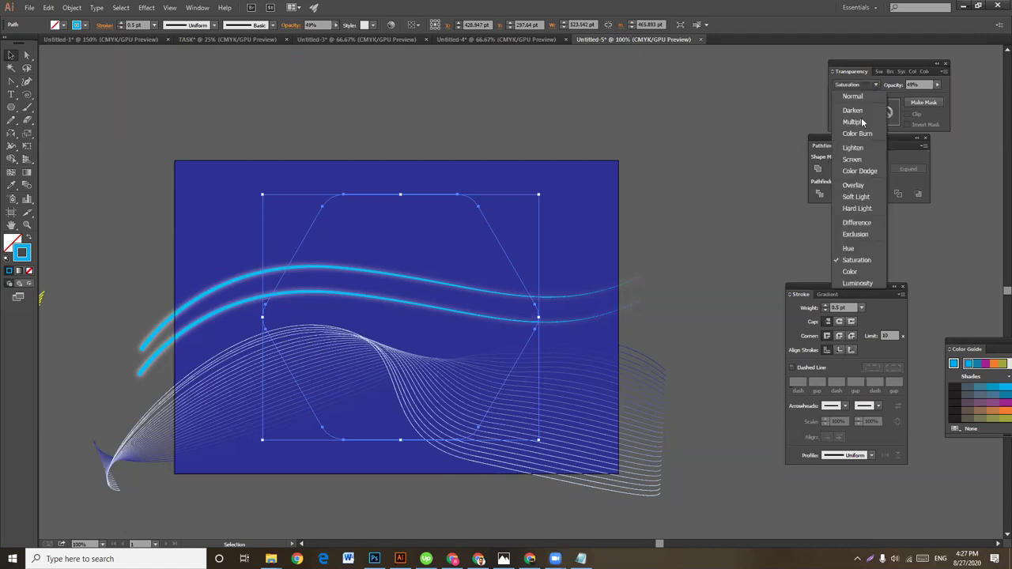
pyautogui.click(857, 208)
pyautogui.click(688, 168)
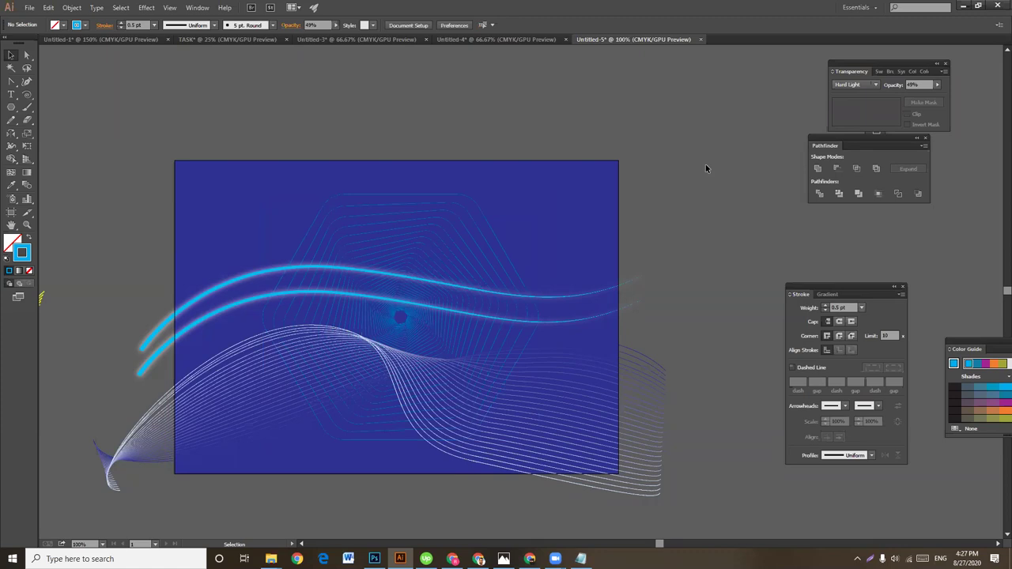
# Step: Draw a first Pen curve from left of the artboard sweeping up past its right edge
pyautogui.click(13, 83)
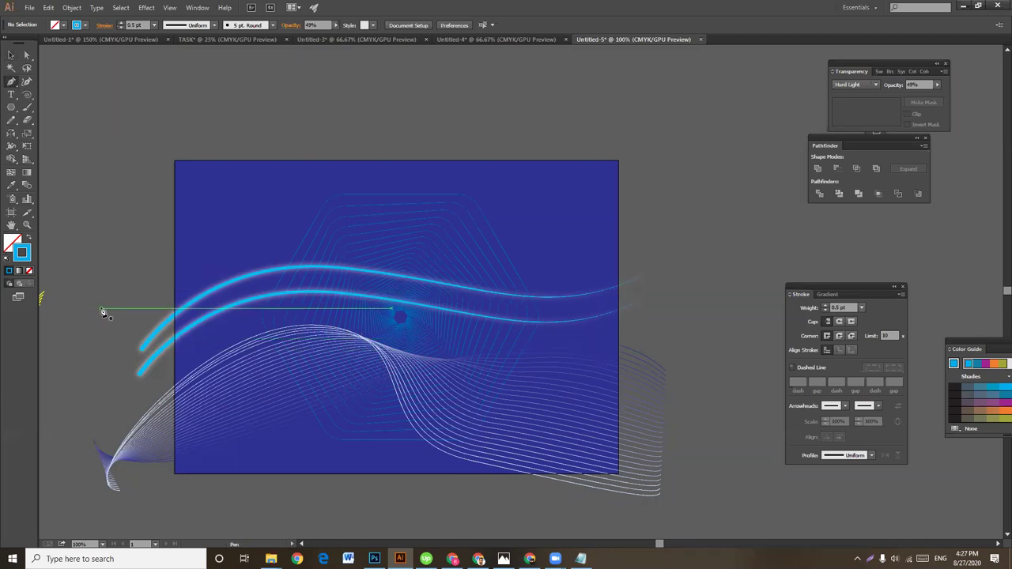
pyautogui.click(102, 308)
pyautogui.moveTo(242, 232); pyautogui.dragTo(259, 229)
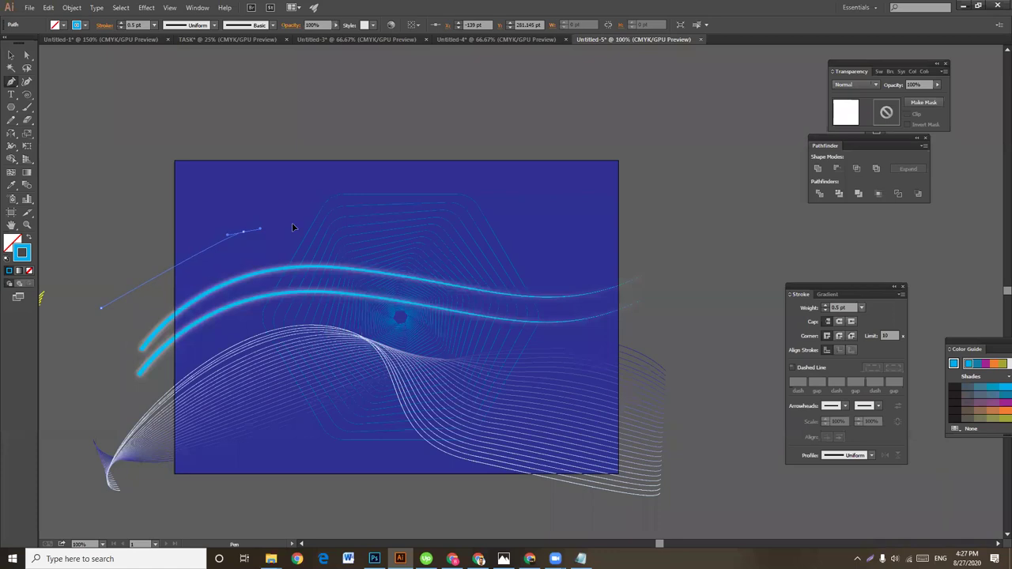
pyautogui.moveTo(356, 228)
pyautogui.mouseDown()
pyautogui.moveTo(687, 208)
pyautogui.moveTo(754, 101)
pyautogui.mouseUp()
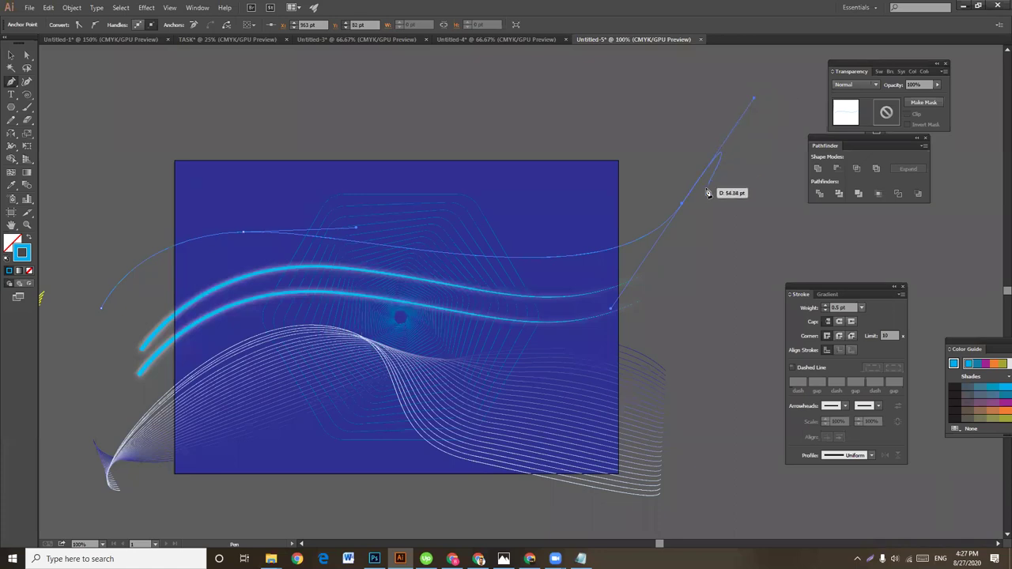
pyautogui.moveTo(684, 207)
pyautogui.mouseDown()
pyautogui.moveTo(481, 106)
pyautogui.moveTo(429, 109)
pyautogui.mouseUp()
pyautogui.press('ctrl')
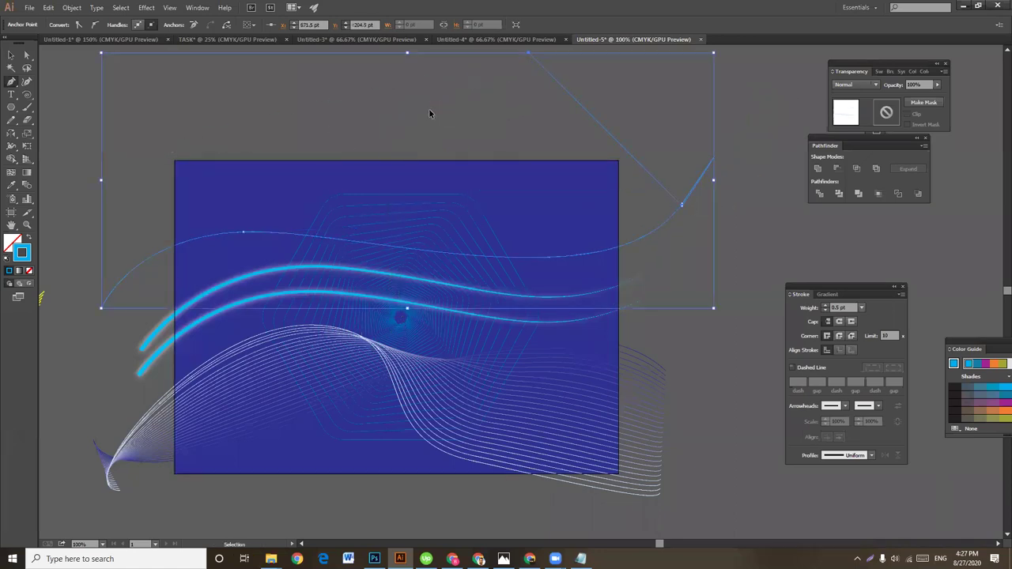
pyautogui.click(684, 207)
pyautogui.press('ctrl')
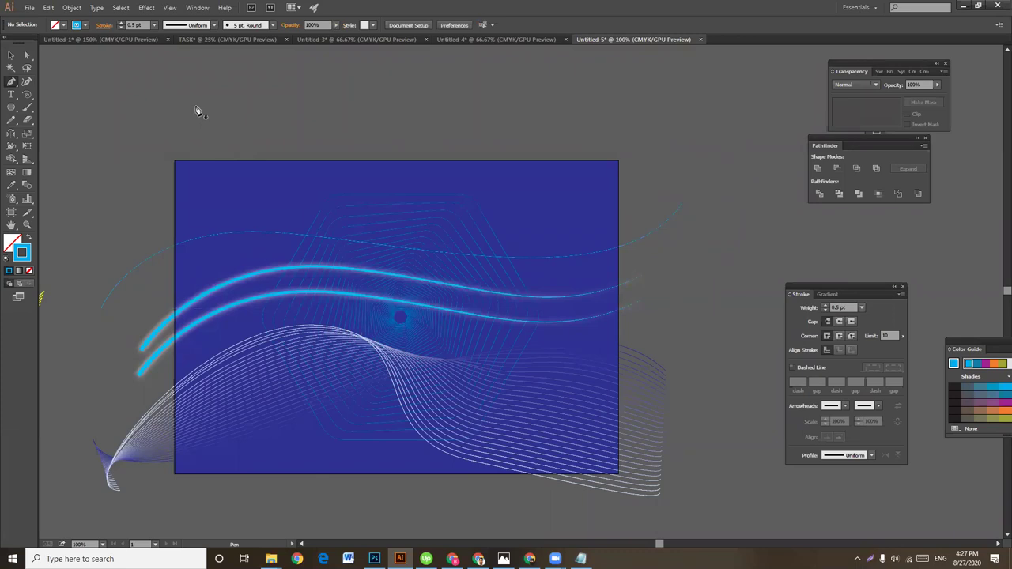
# Step: Draw a second curve from the top-left bending down across the artboard, then select the first curve
pyautogui.click(196, 105)
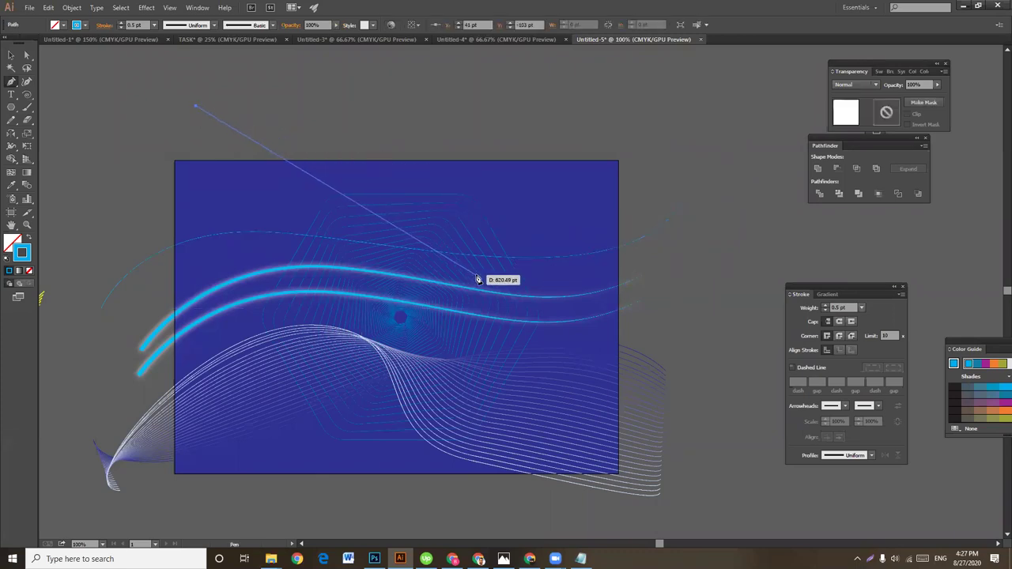
pyautogui.moveTo(475, 275); pyautogui.dragTo(586, 259)
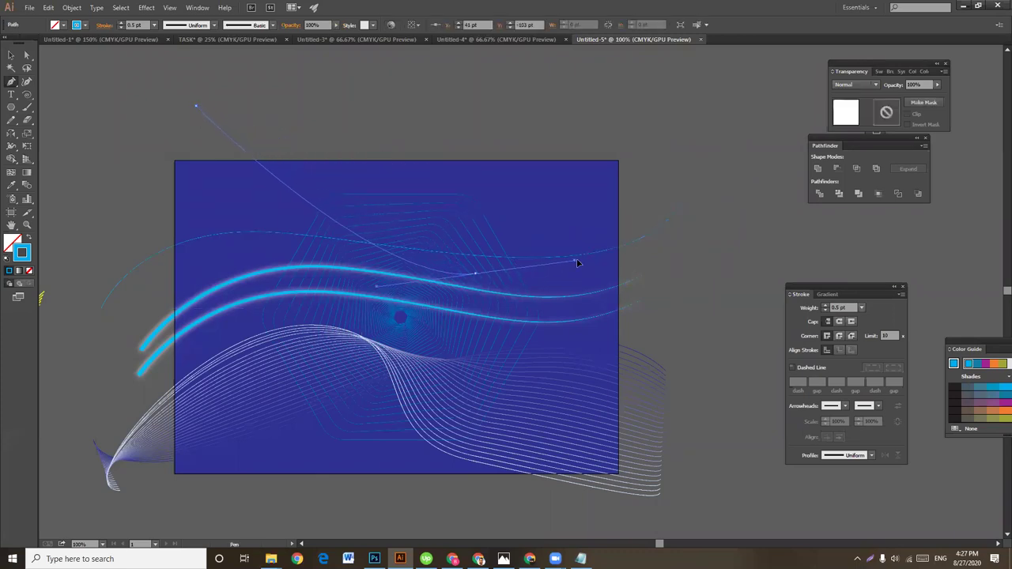
pyautogui.click(659, 144)
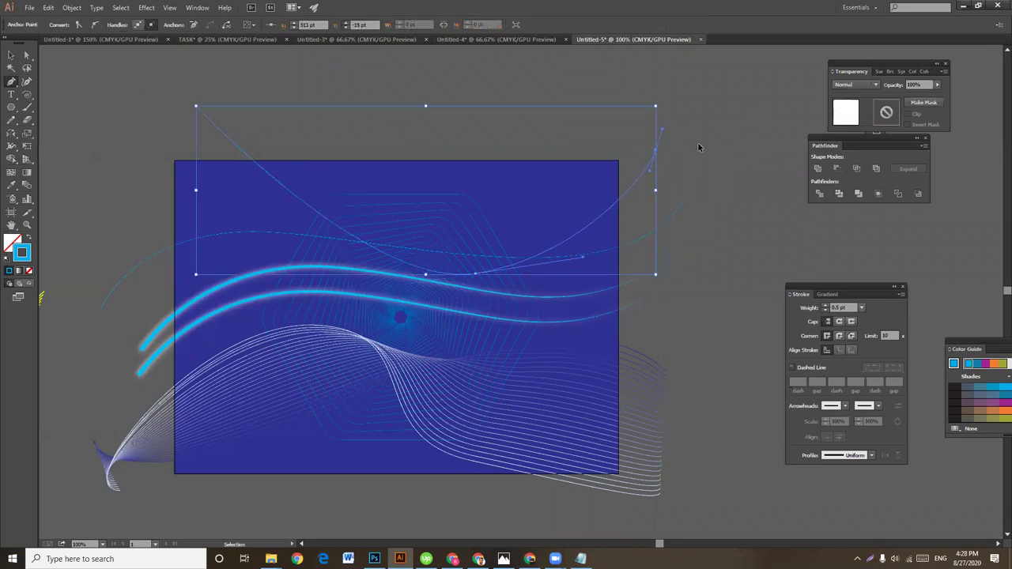
pyautogui.keyDown('ctrl'); pyautogui.click(698, 149); pyautogui.keyUp('ctrl')
pyautogui.click(11, 54)
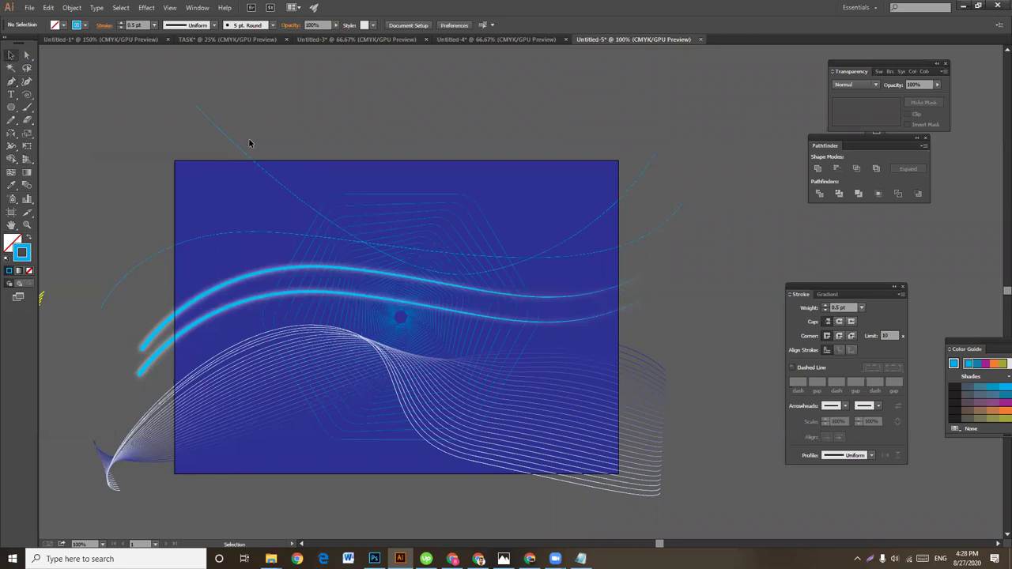
pyautogui.click(213, 124)
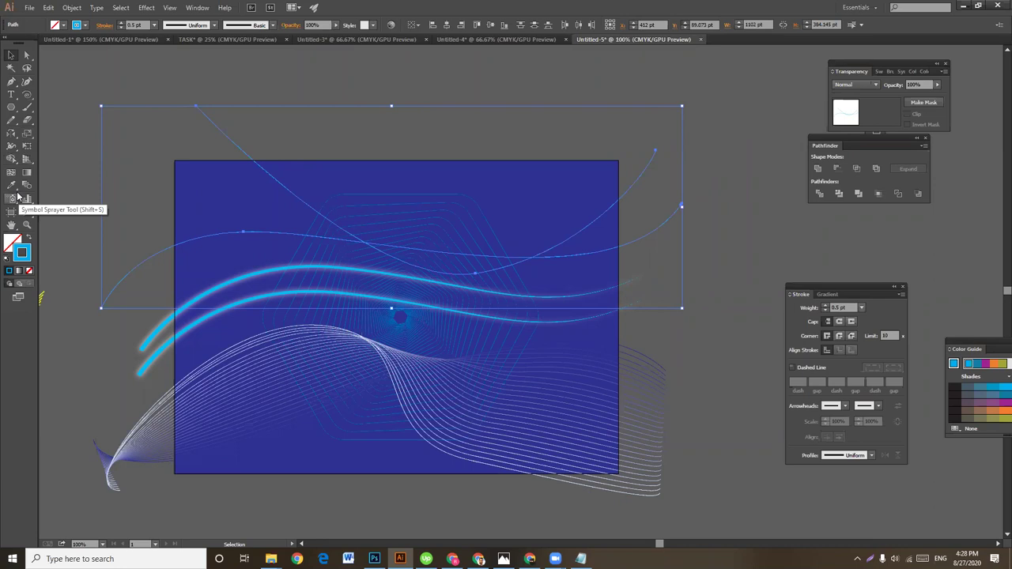
# Step: Blend the two blue curves into a line-blend wave and nudge it upward
pyautogui.click(25, 185)
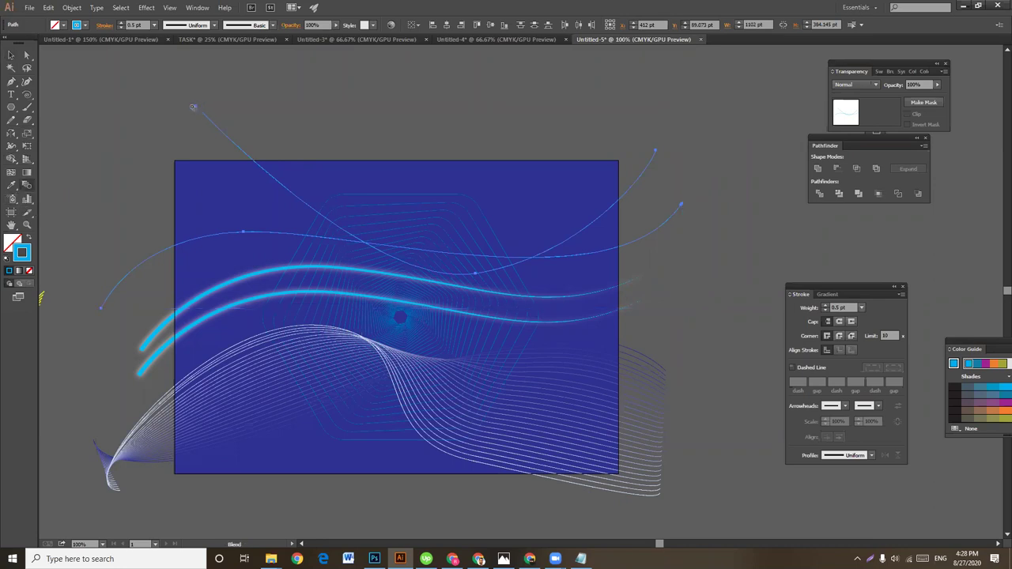
pyautogui.click(101, 310)
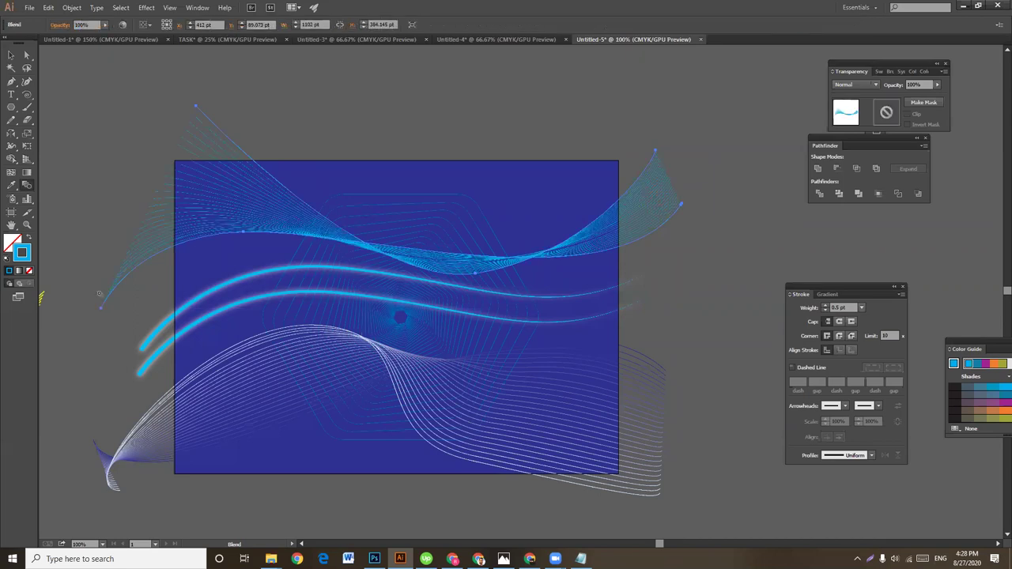
pyautogui.click(26, 56)
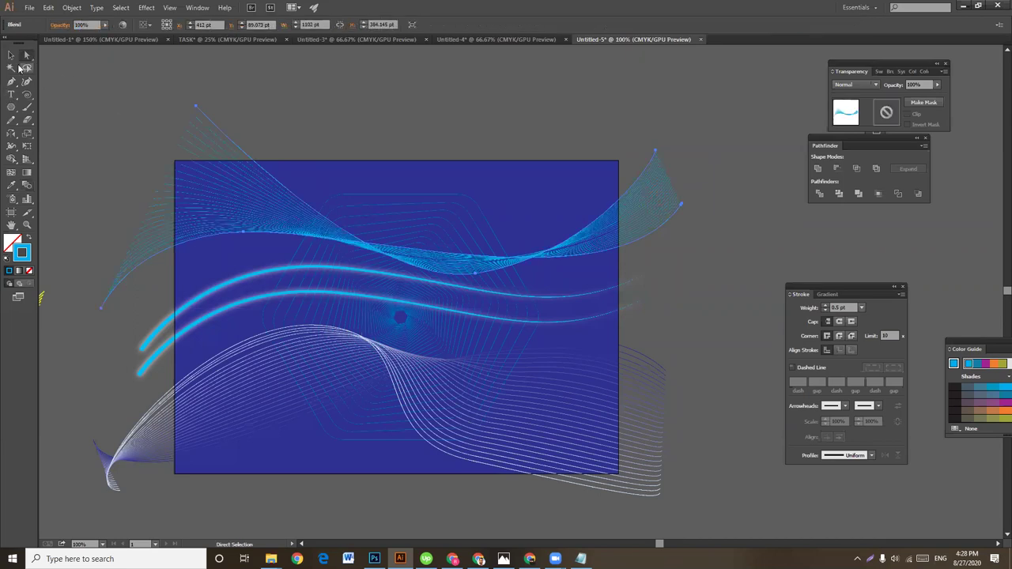
pyautogui.click(685, 168)
pyautogui.moveTo(660, 173); pyautogui.dragTo(650, 145)
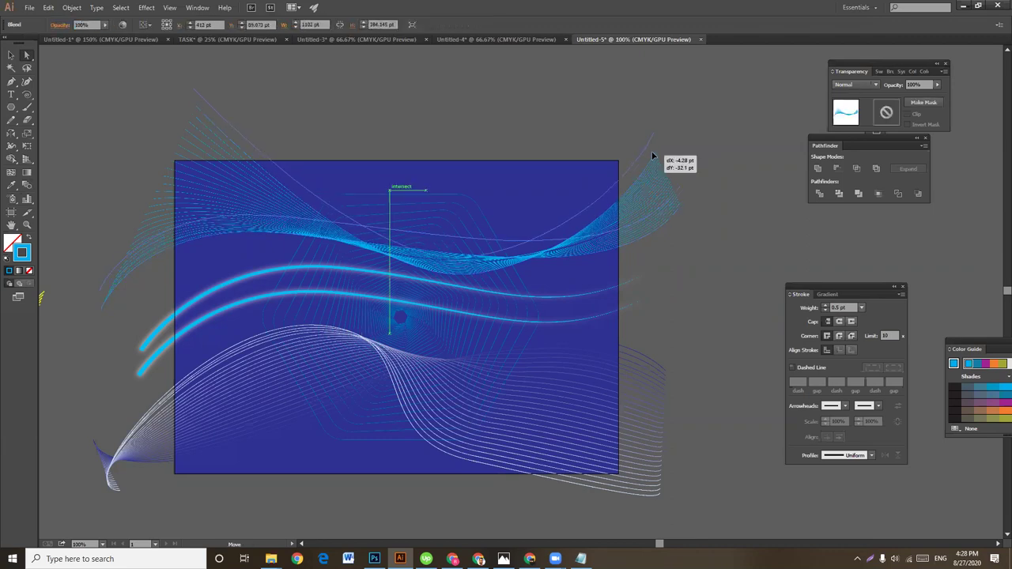
# Step: Reshape the blend's spines, lowering the left end and flaring the right end past the top-right corner
pyautogui.click(94, 281)
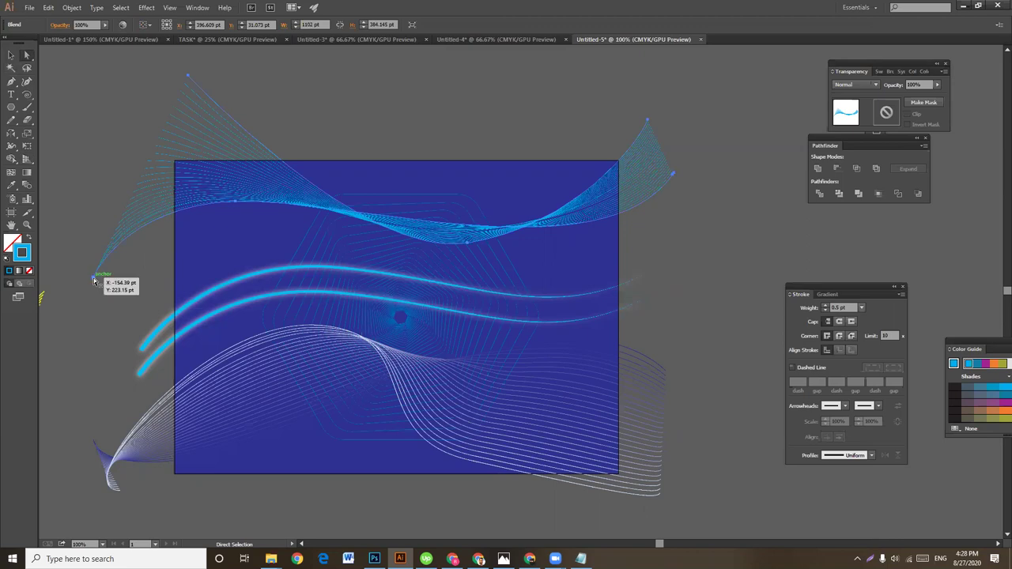
pyautogui.moveTo(94, 280); pyautogui.dragTo(95, 288)
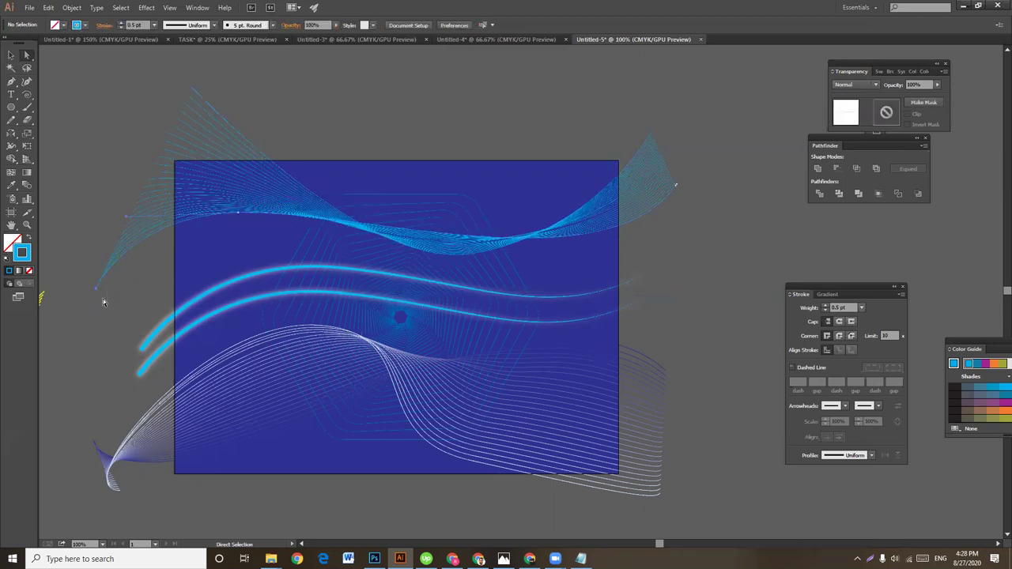
pyautogui.click(94, 292)
pyautogui.moveTo(94, 292); pyautogui.dragTo(98, 333)
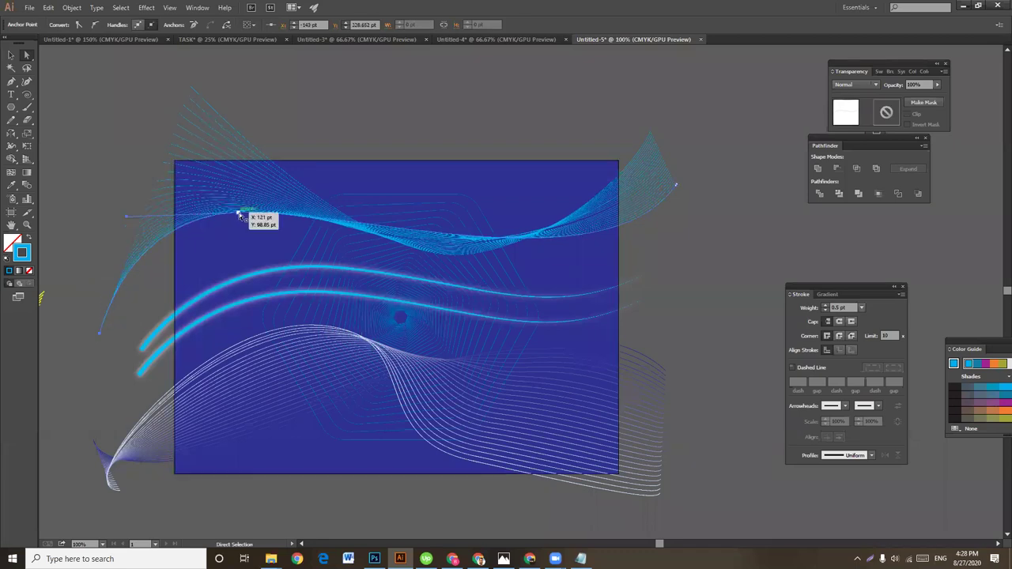
pyautogui.moveTo(239, 217); pyautogui.dragTo(235, 236)
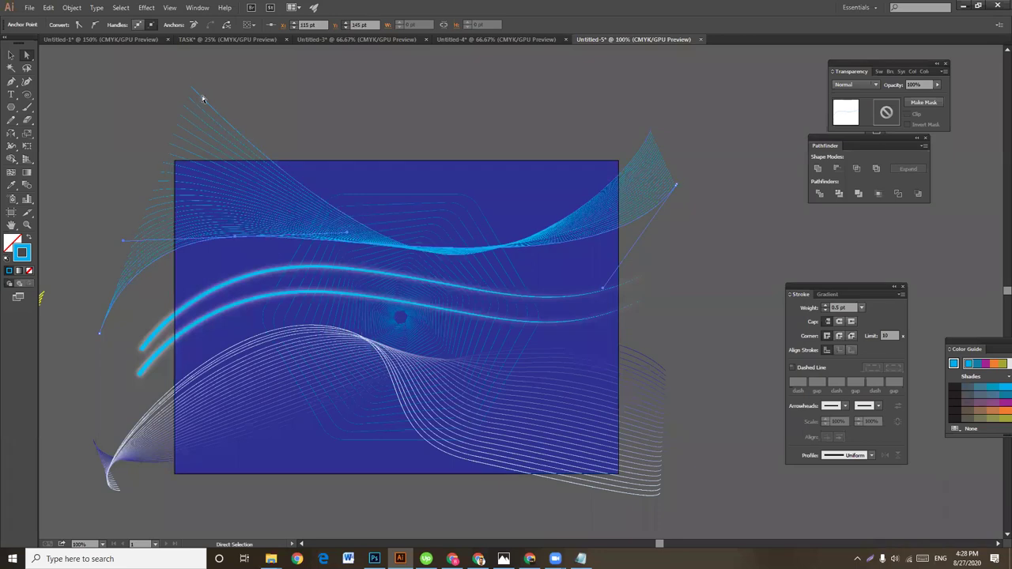
pyautogui.moveTo(199, 92); pyautogui.dragTo(235, 68)
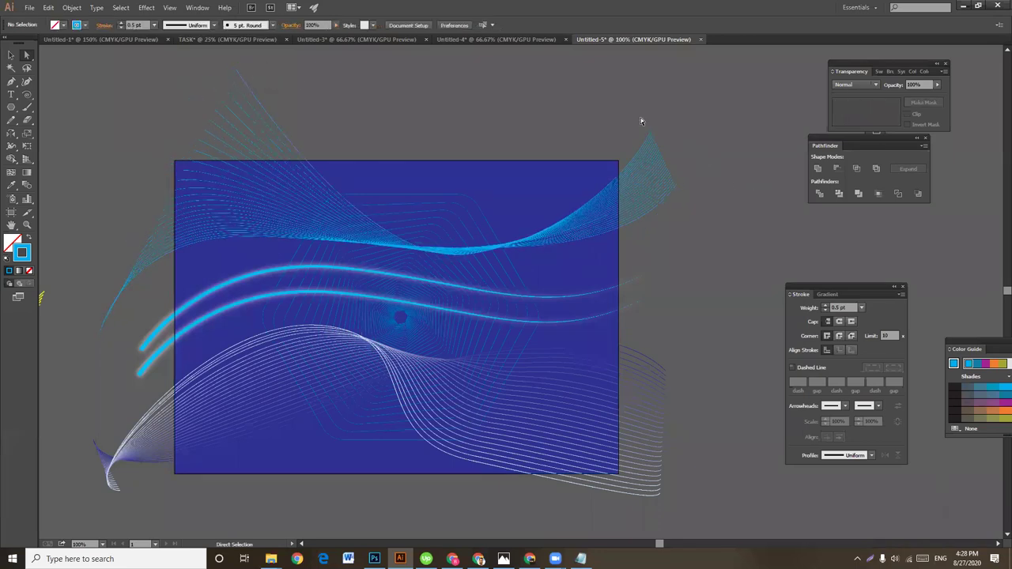
pyautogui.moveTo(651, 131)
pyautogui.mouseDown()
pyautogui.moveTo(564, 109)
pyautogui.moveTo(582, 90)
pyautogui.mouseUp()
pyautogui.moveTo(684, 192); pyautogui.dragTo(717, 238)
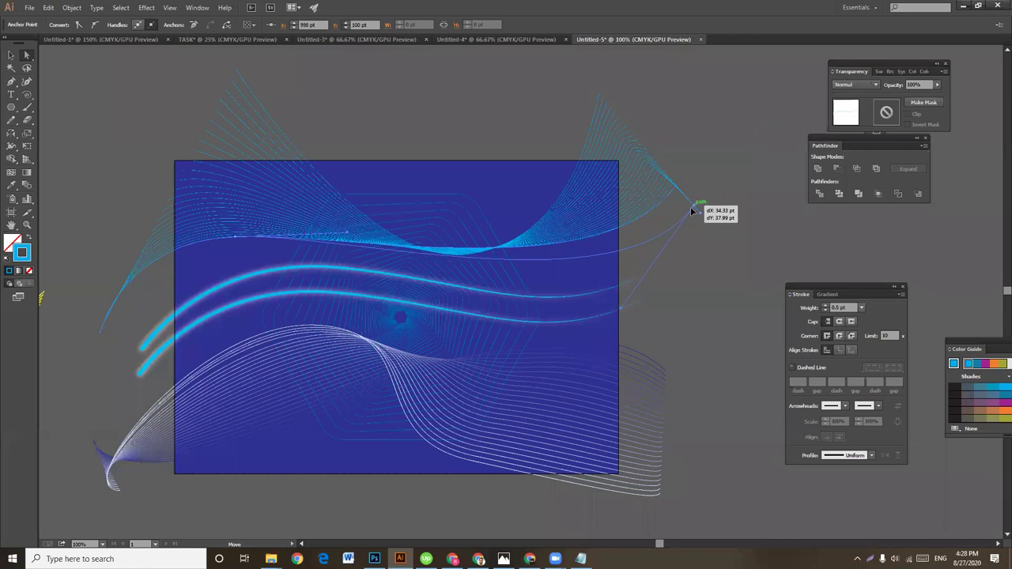
pyautogui.click(726, 239)
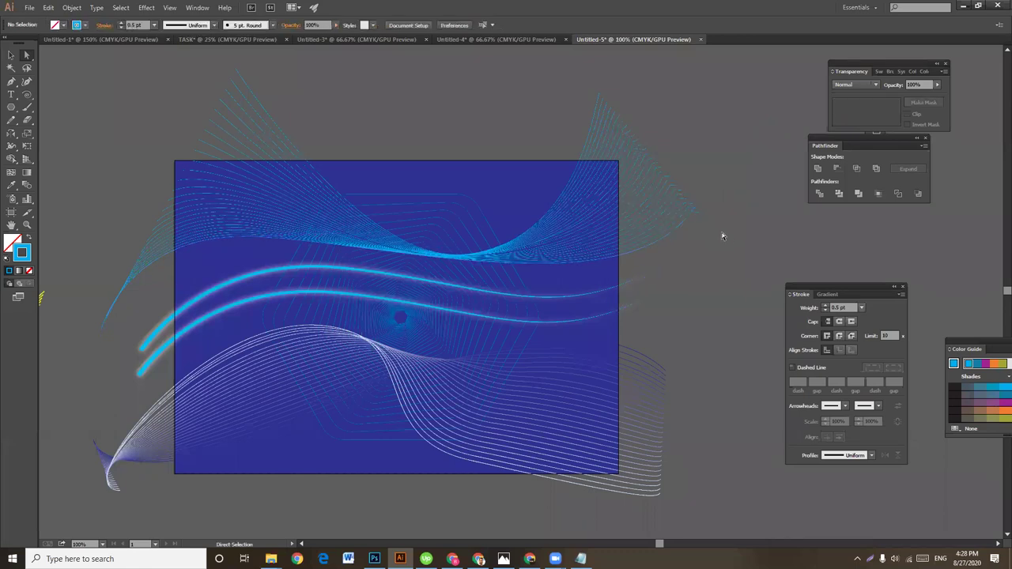
pyautogui.click(11, 54)
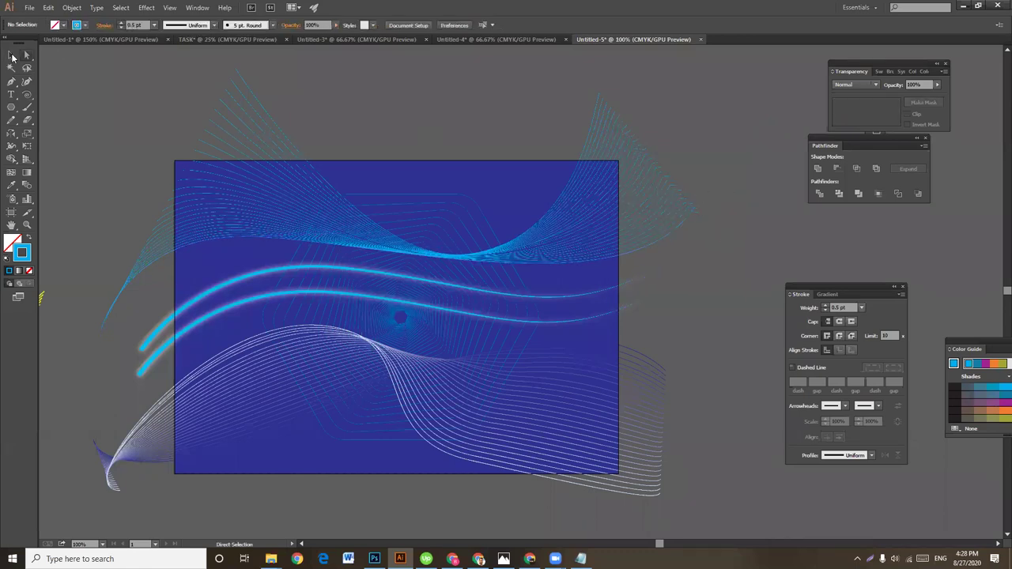
pyautogui.click(615, 141)
# Step: Send the dark blue background rectangle behind the line art with Arrange > Send to Back
pyautogui.moveTo(615, 139); pyautogui.dragTo(610, 142)
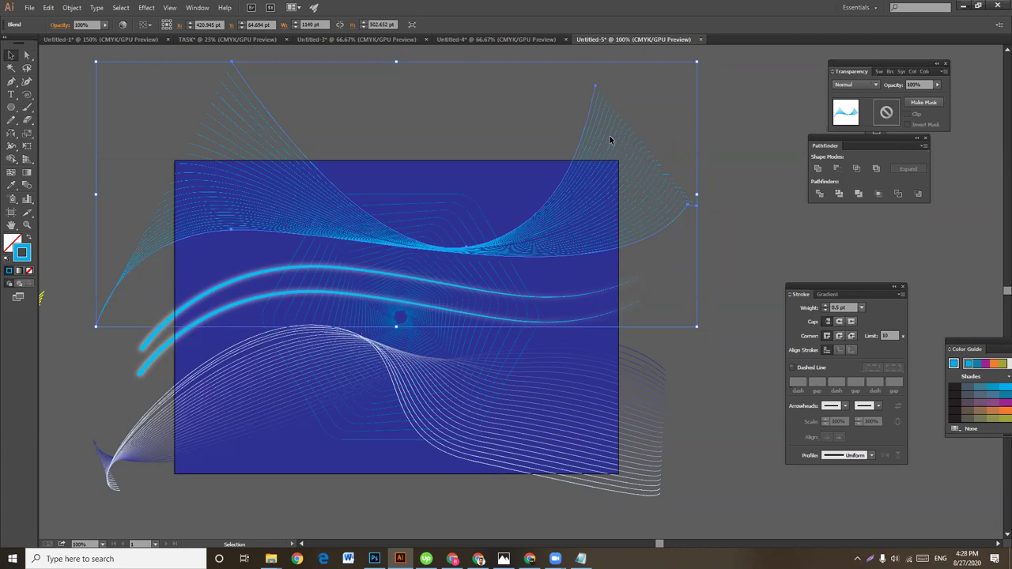
pyautogui.hotkey('ctrl', 'shift', 'a')
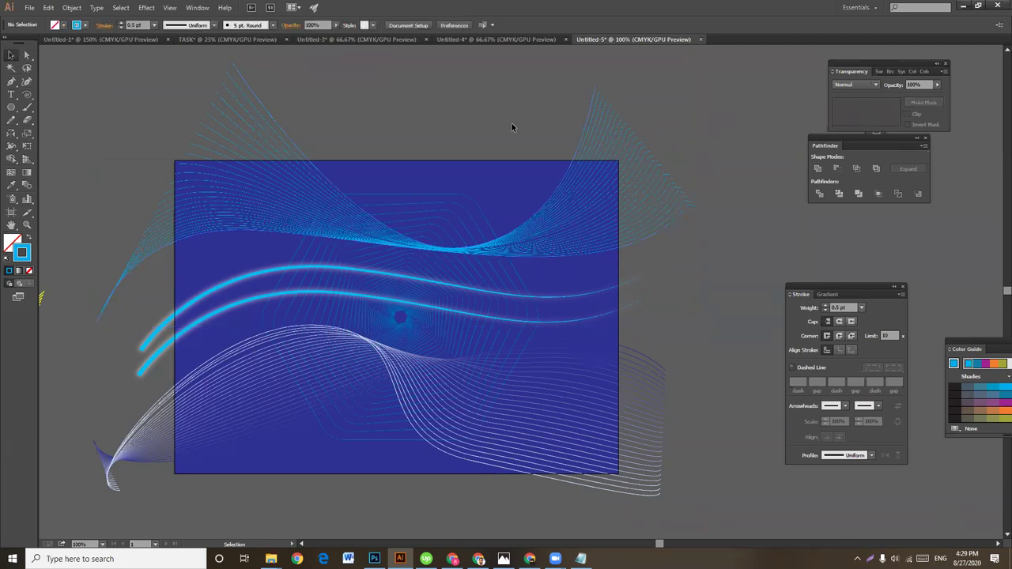
pyautogui.moveTo(513, 126); pyautogui.dragTo(570, 166)
pyautogui.keyDown('shift'); pyautogui.click(623, 161); pyautogui.keyUp('shift')
pyautogui.rightClick(625, 159)
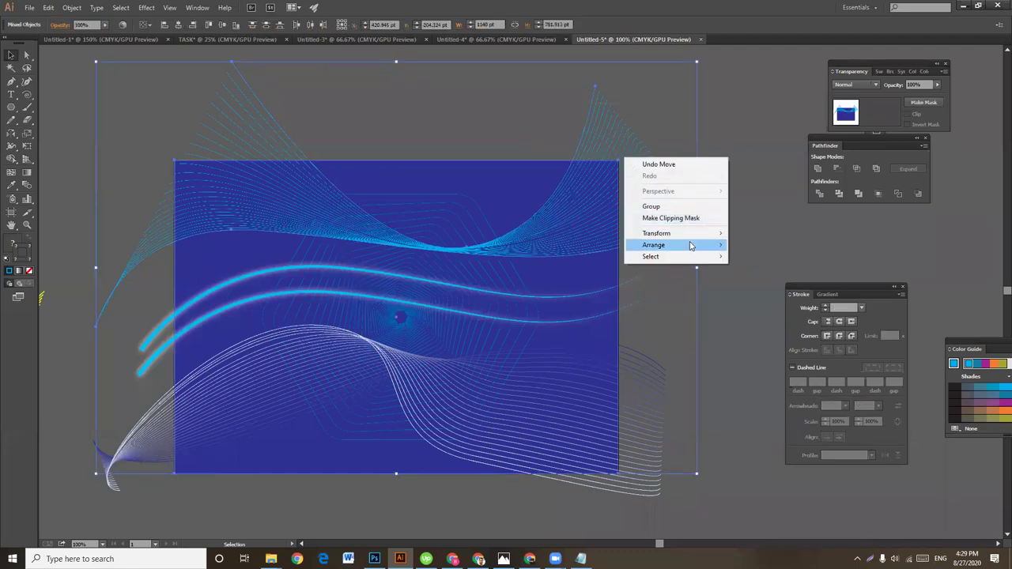
pyautogui.click(771, 282)
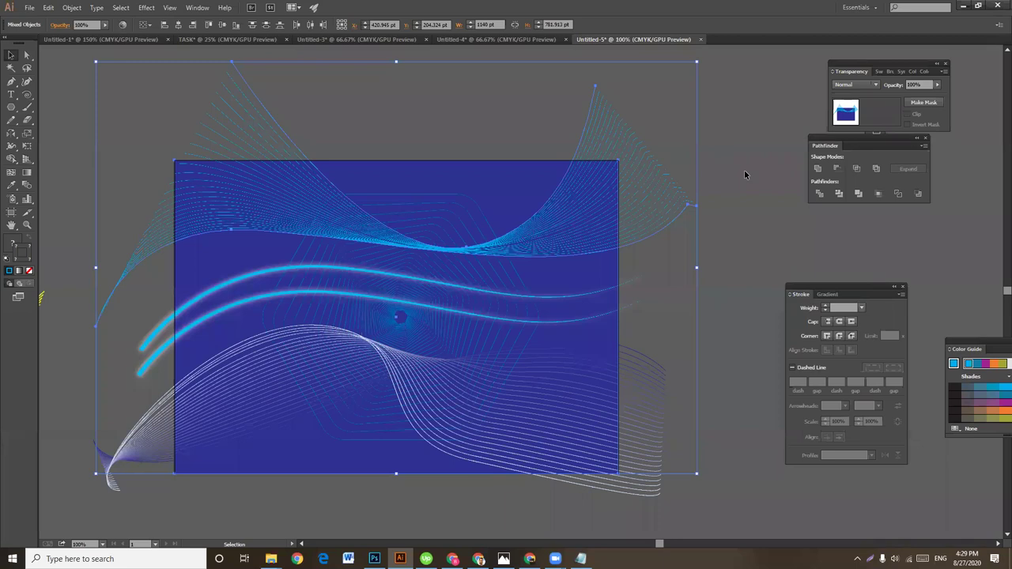
# Step: Draw an 841.89 × 595.28 pt rectangle exactly over the artboard
pyautogui.click(726, 158)
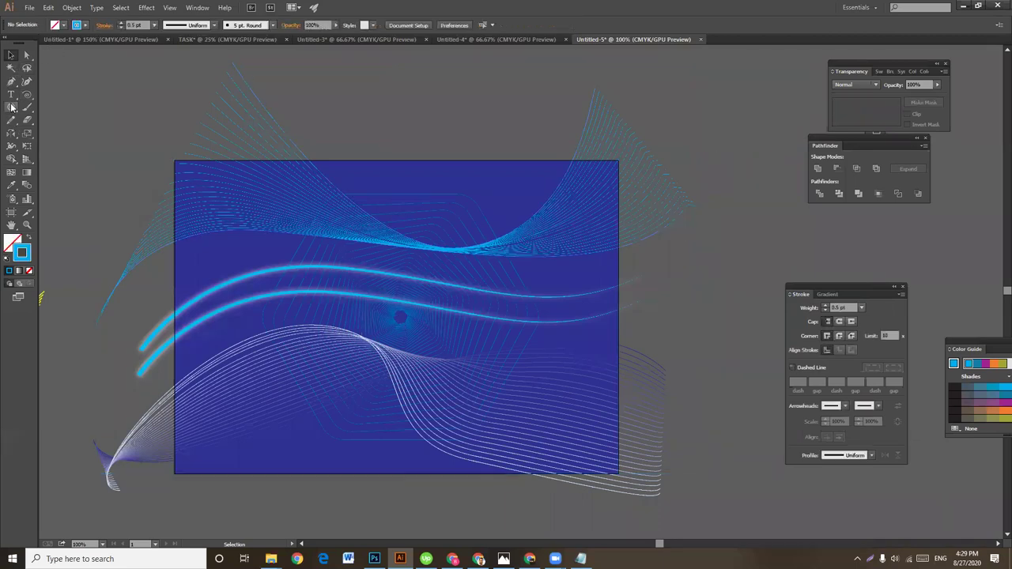
pyautogui.moveTo(11, 107); pyautogui.dragTo(47, 109)
pyautogui.moveTo(175, 161); pyautogui.dragTo(618, 474)
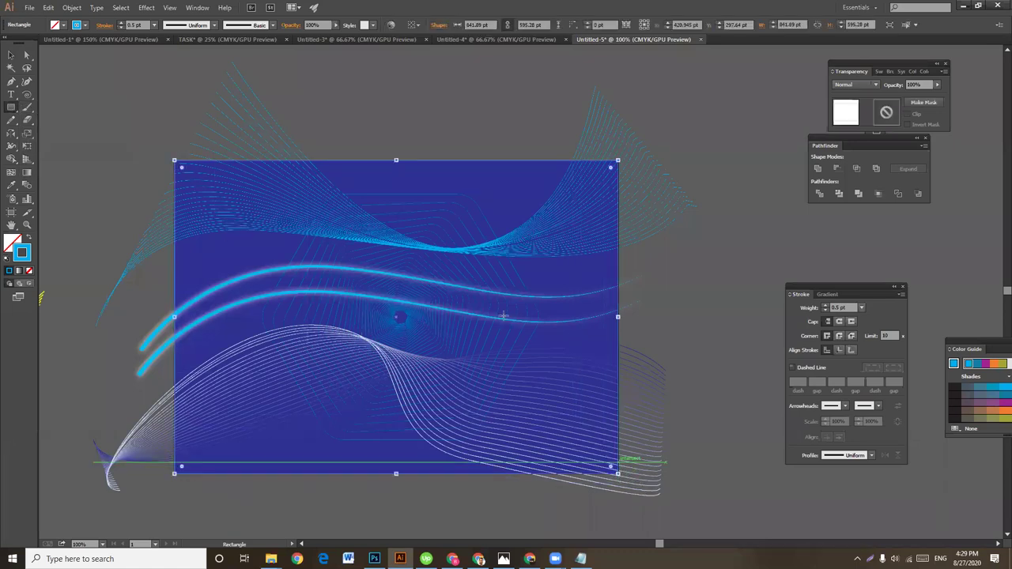
# Step: Give the new rectangle a light blue fill and clip all artwork to it
pyautogui.click(29, 239)
pyautogui.press('v')
pyautogui.click(106, 102)
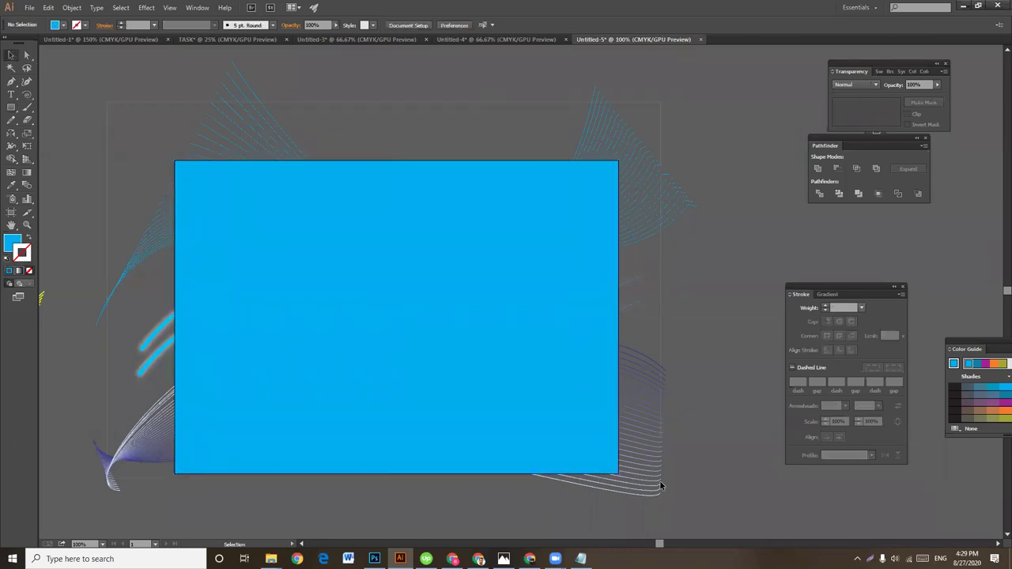
pyautogui.hotkey('ctrl', 'a')
pyautogui.rightClick(569, 339)
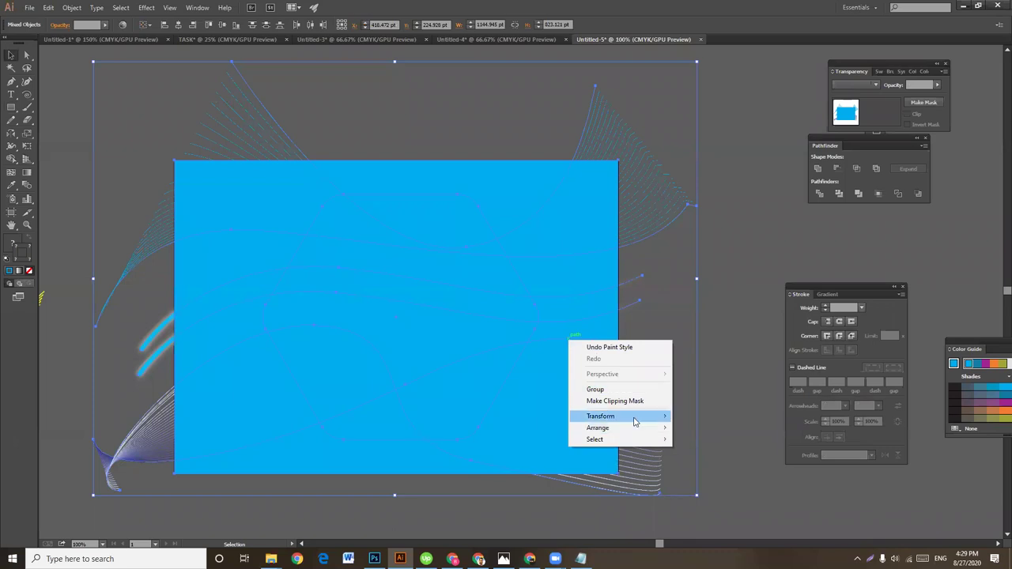
pyautogui.click(629, 402)
pyautogui.click(727, 267)
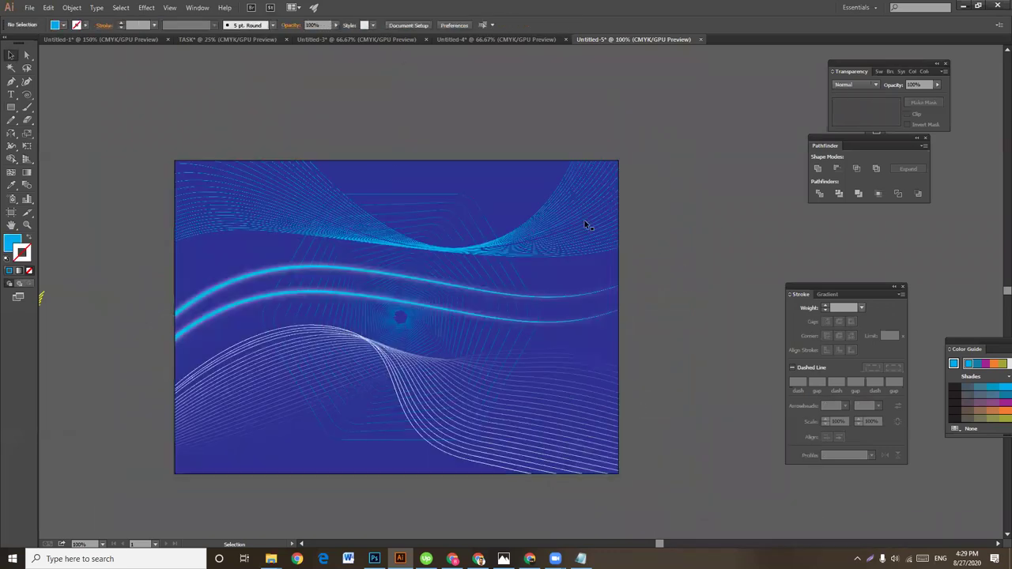
# Step: Release the clipping mask on the clip group and undo an accidental wave move
pyautogui.click(521, 283)
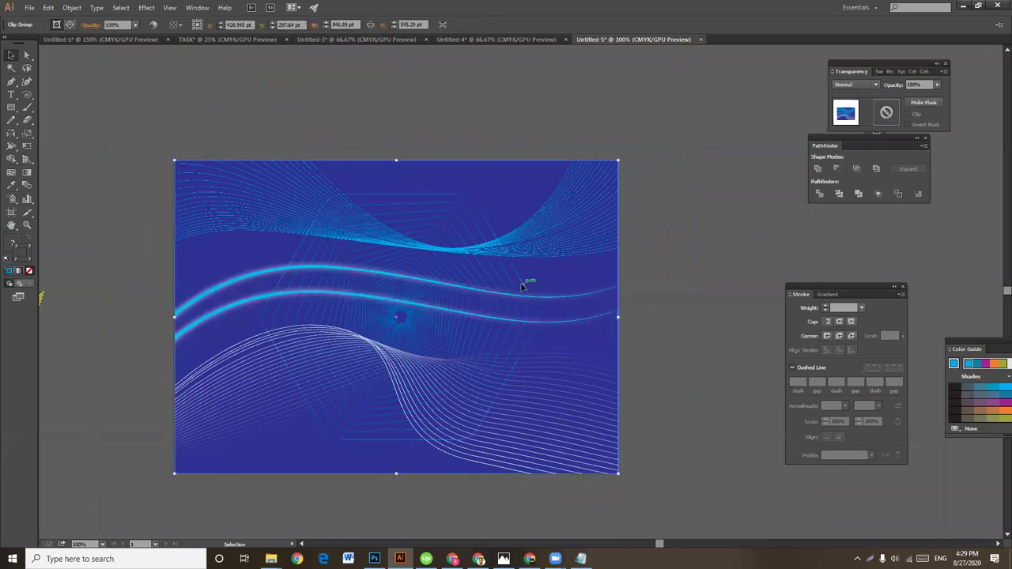
pyautogui.rightClick(521, 284)
pyautogui.click(572, 346)
pyautogui.hotkey('ctrl', 'shift', 'a')
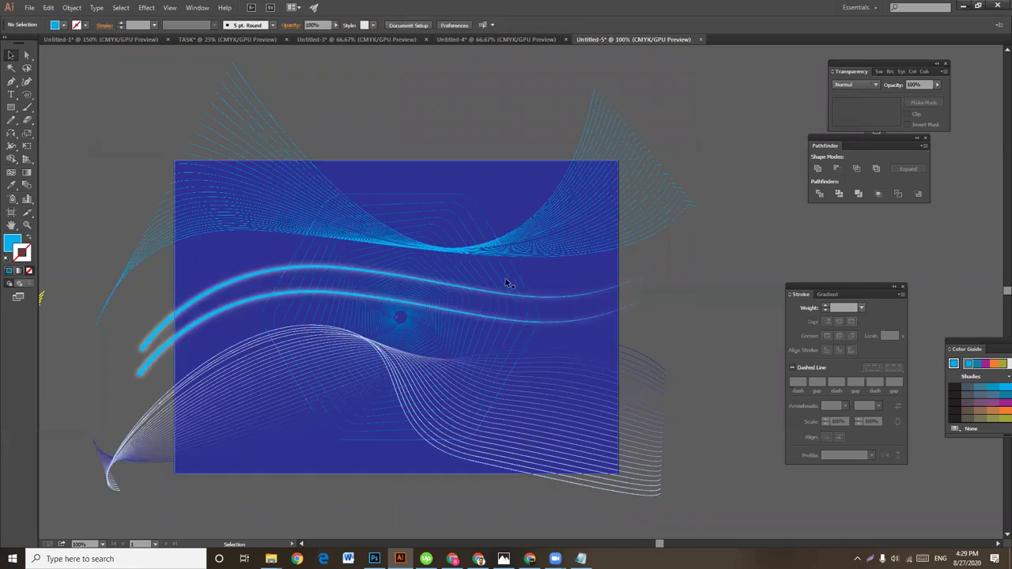
pyautogui.moveTo(522, 280); pyautogui.dragTo(155, 105)
pyautogui.press('a')
pyautogui.hotkey('ctrl', 'z')
pyautogui.press('v')
pyautogui.click(645, 307)
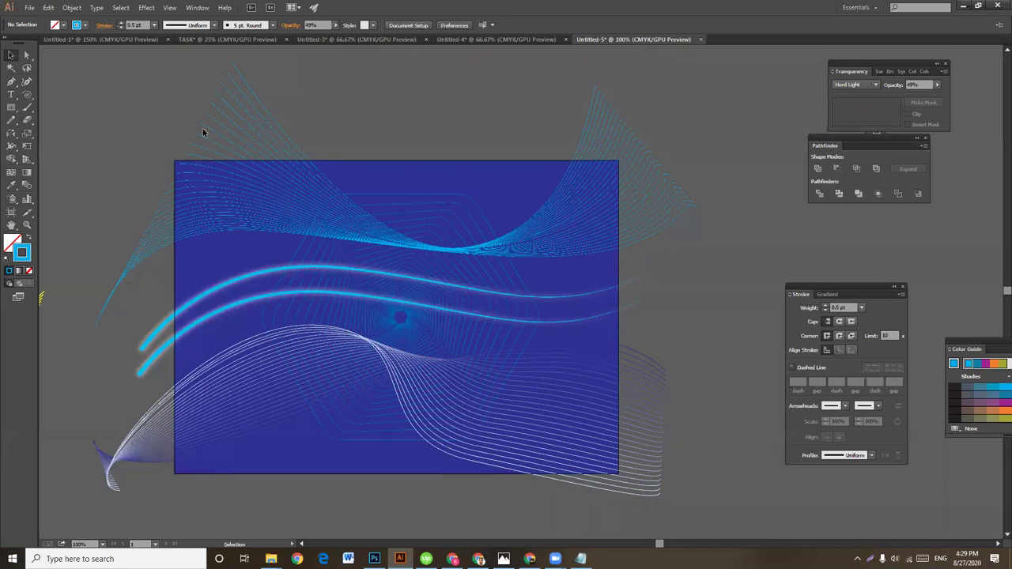
# Step: Try clipping all the artwork to the top rectangle
pyautogui.scroll(-1, 292, 278)
pyautogui.scroll(-1, 794, 533)
pyautogui.hotkey('ctrl', 'a')
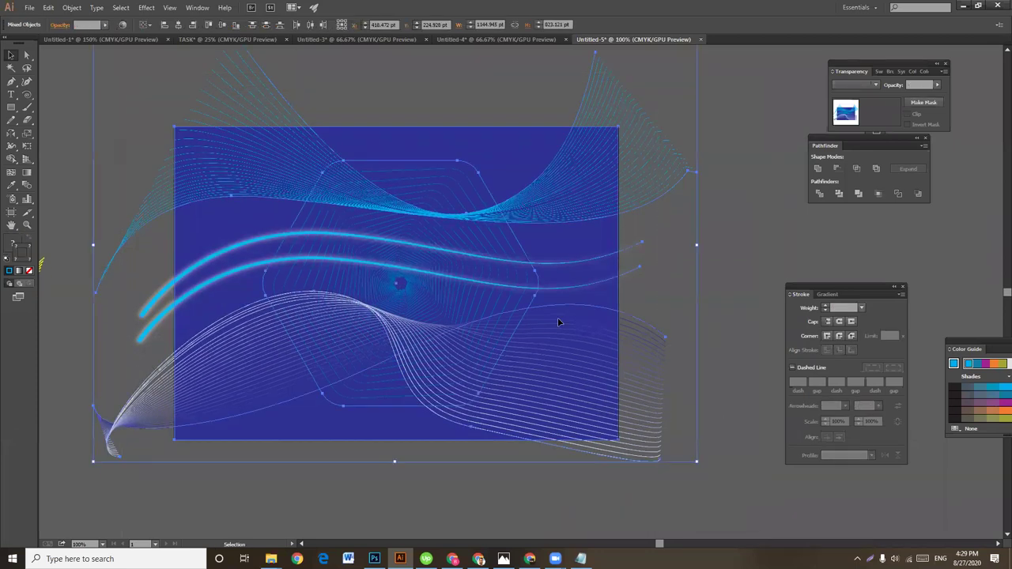
pyautogui.rightClick(561, 316)
pyautogui.click(616, 377)
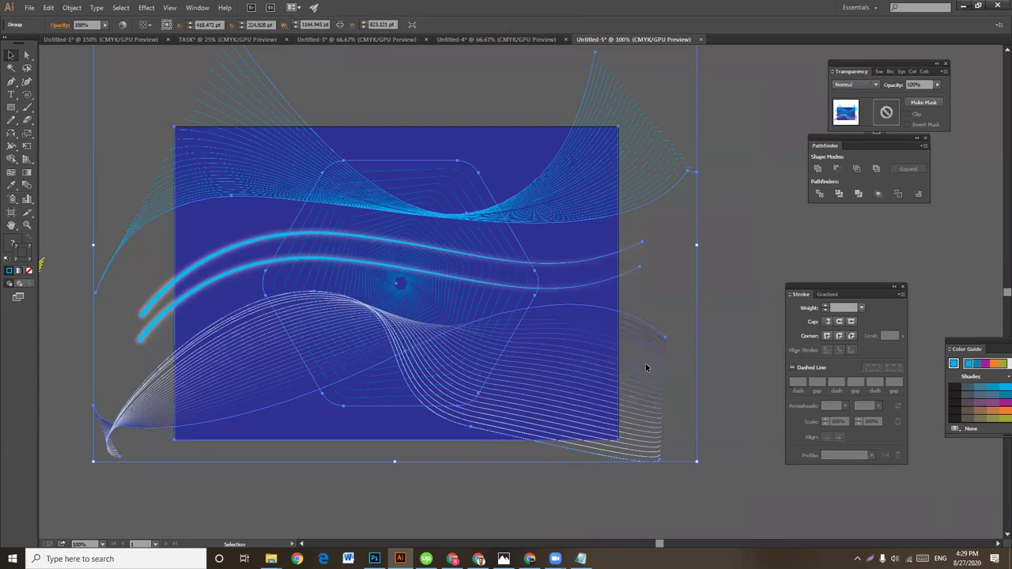
pyautogui.click(661, 253)
# Step: Retry the clip, dismiss the can't-make-clipping-mask alert, and group all artwork instead
pyautogui.hotkey('ctrl', 'a')
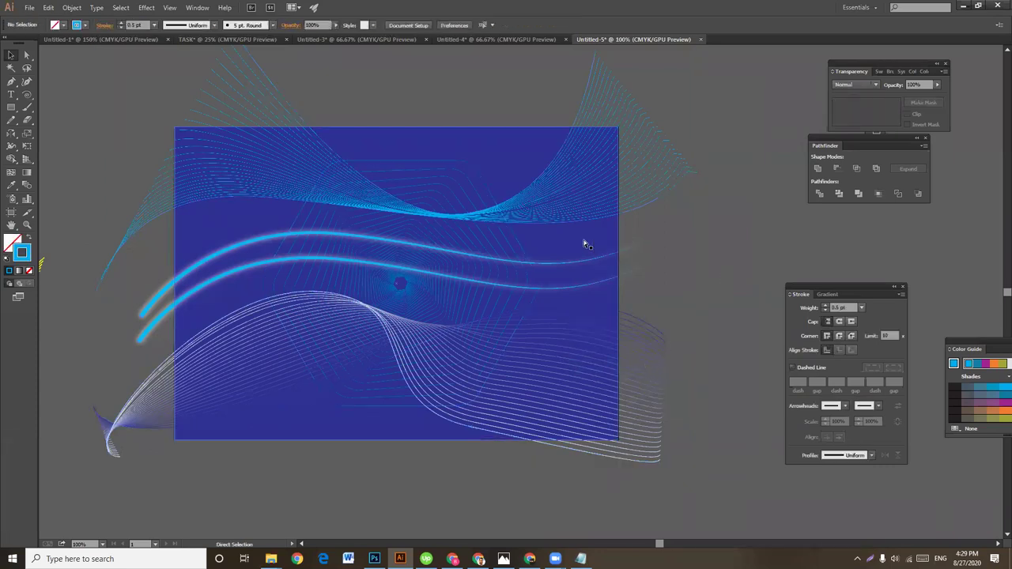
pyautogui.rightClick(584, 244)
pyautogui.click(617, 298)
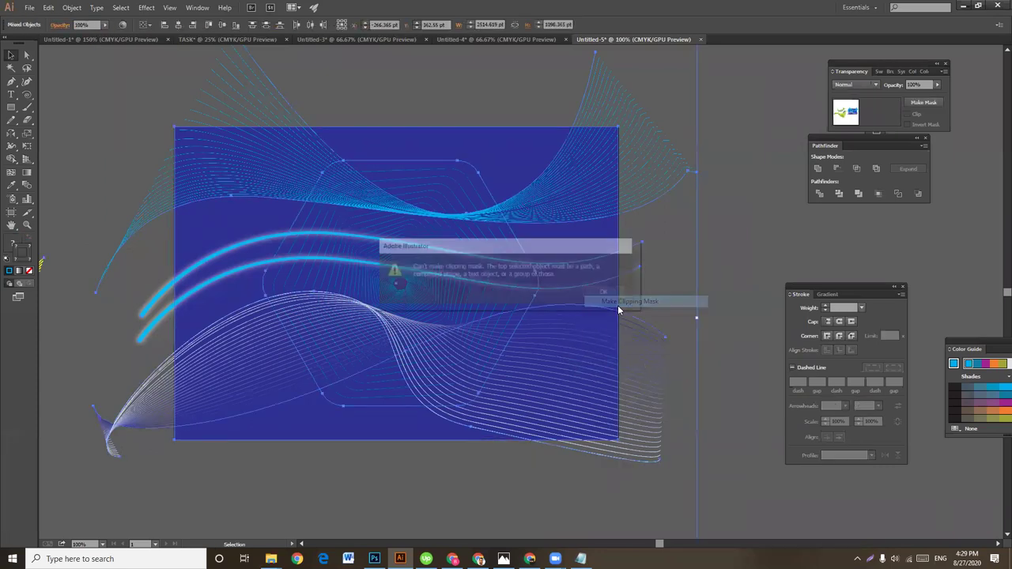
pyautogui.click(611, 293)
pyautogui.hotkey('ctrl', 'g')
pyautogui.moveTo(626, 225); pyautogui.dragTo(626, 261)
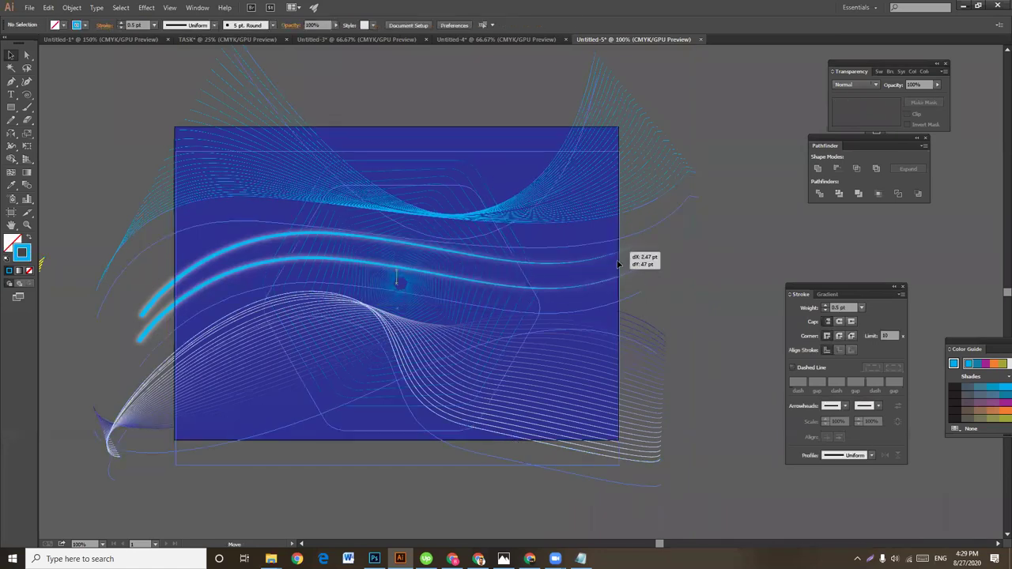
pyautogui.hotkey('ctrl', 'z')
pyautogui.click(696, 264)
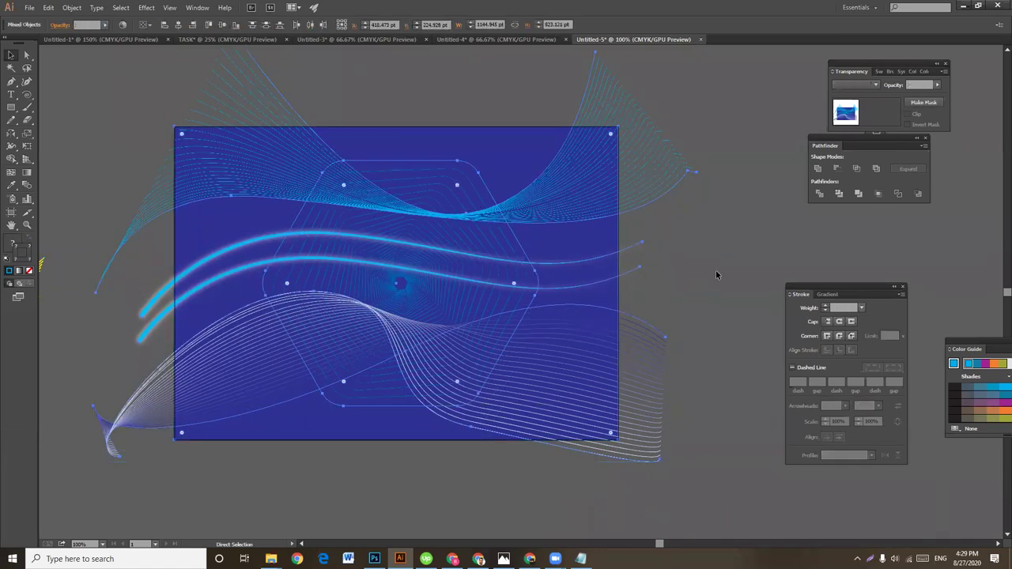
# Step: Draw a rectangle covering the whole artboard and make it a clipping mask for all artwork
pyautogui.click(11, 107)
pyautogui.moveTo(174, 126)
pyautogui.mouseDown()
pyautogui.moveTo(624, 450)
pyautogui.moveTo(617, 440)
pyautogui.mouseUp()
pyautogui.click(12, 56)
pyautogui.click(102, 67)
pyautogui.hotkey('ctrl', 'a')
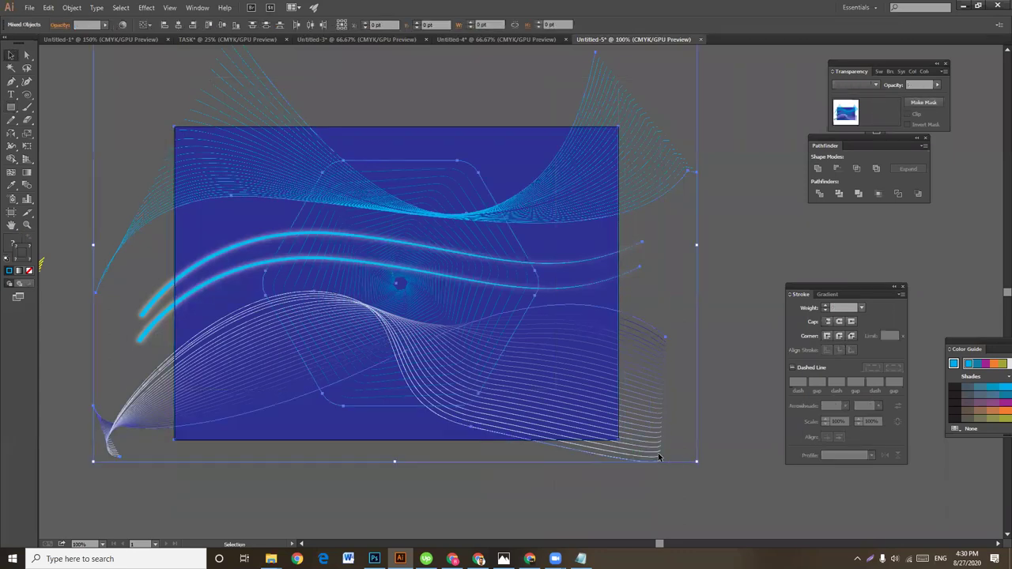
pyautogui.rightClick(566, 394)
pyautogui.click(589, 450)
pyautogui.click(701, 228)
pyautogui.click(29, 8)
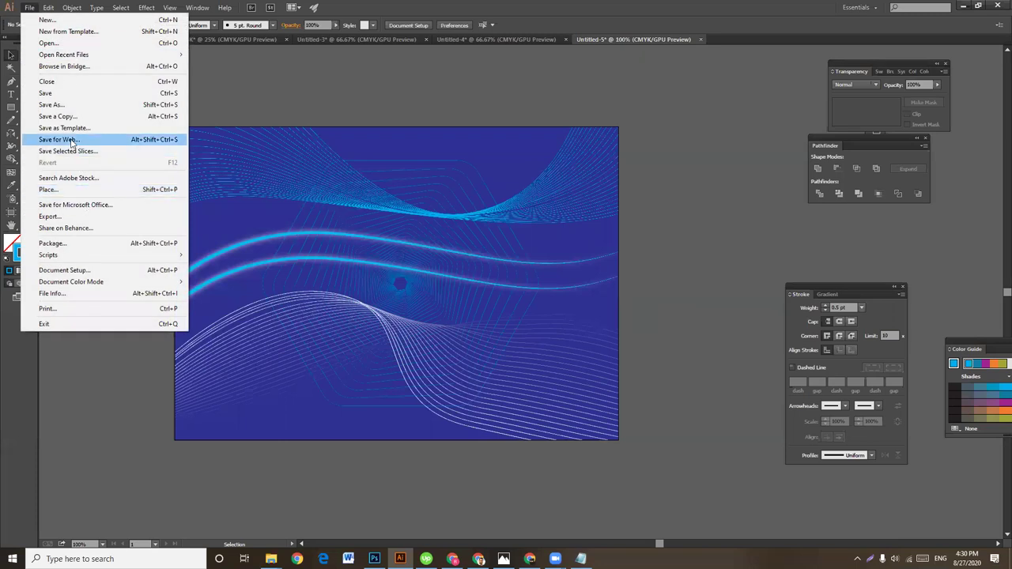
# Step: Export via Save for Web with the JPEG High preset as 'background create'
pyautogui.click(71, 142)
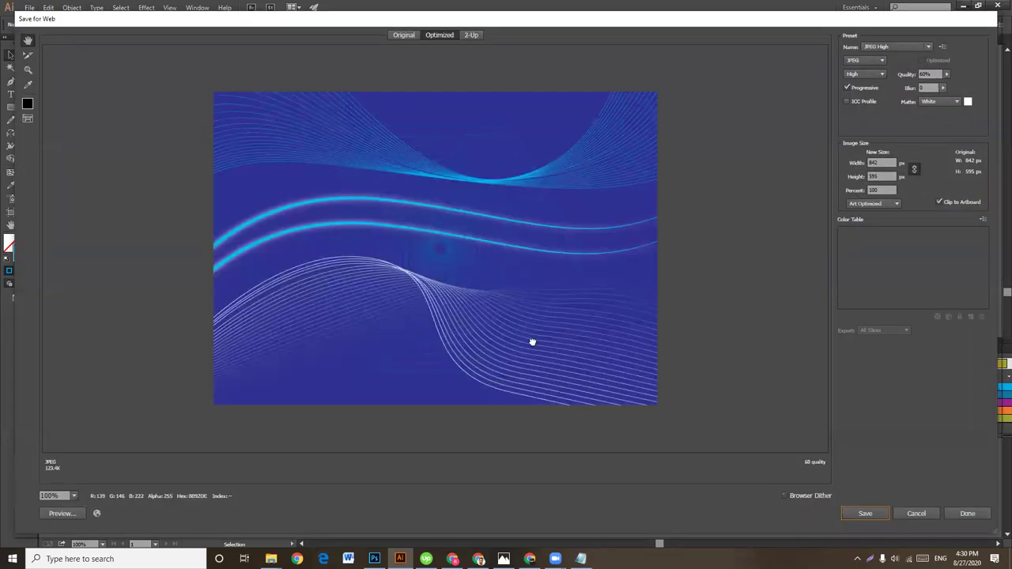
pyautogui.click(866, 516)
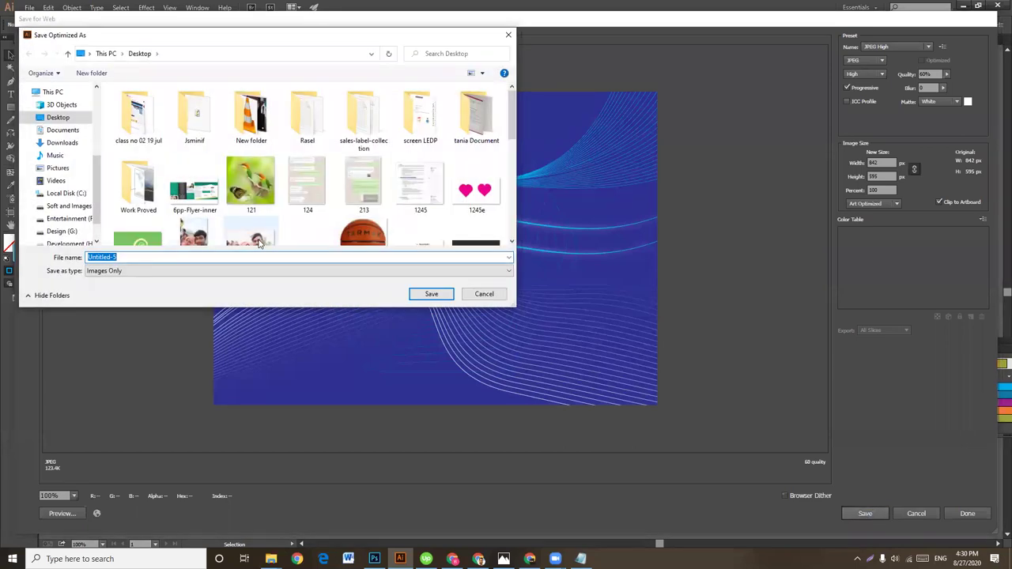
pyautogui.scroll(-5, 258, 241)
pyautogui.scroll(-5, 259, 242)
pyautogui.write('background create')
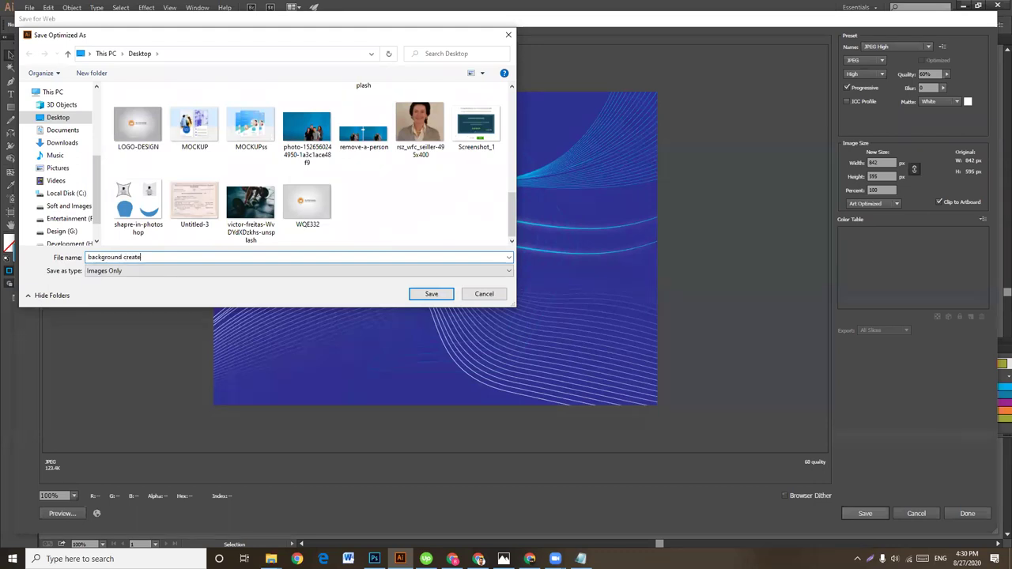
pyautogui.press('Return')
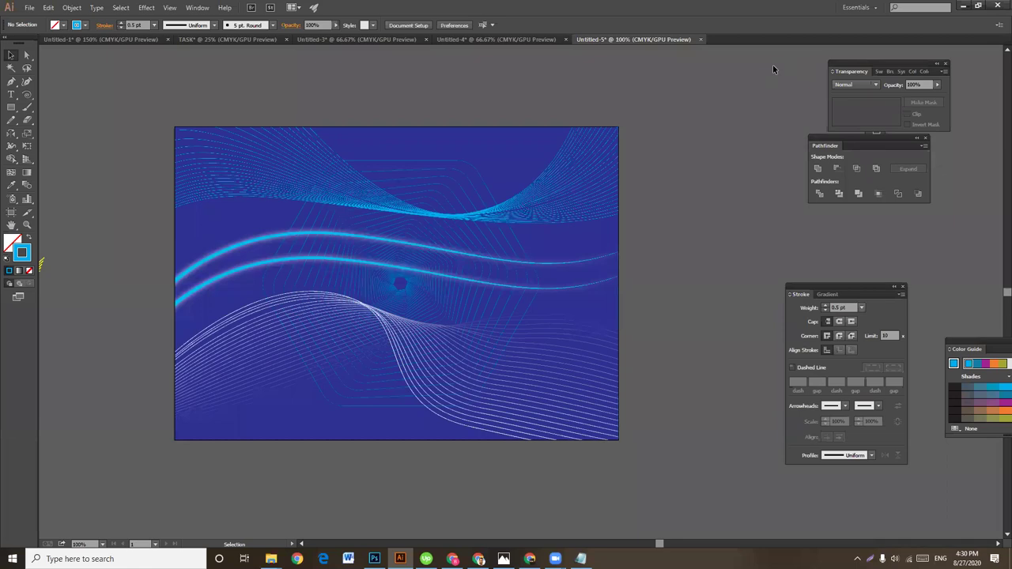